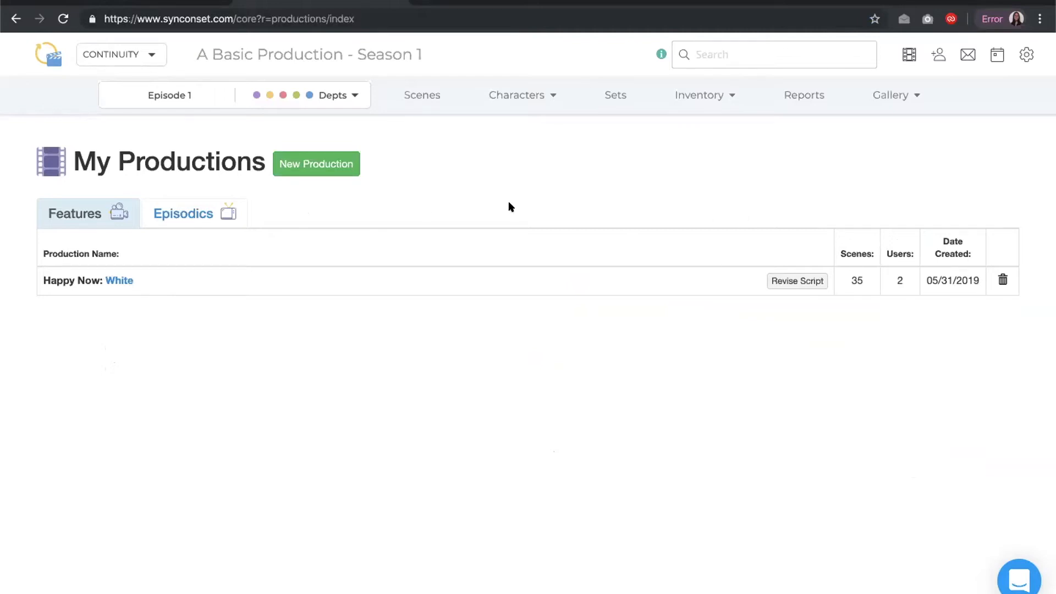
Switch to the Episodics production list and look through the crew tools switcher
left_click(167, 210)
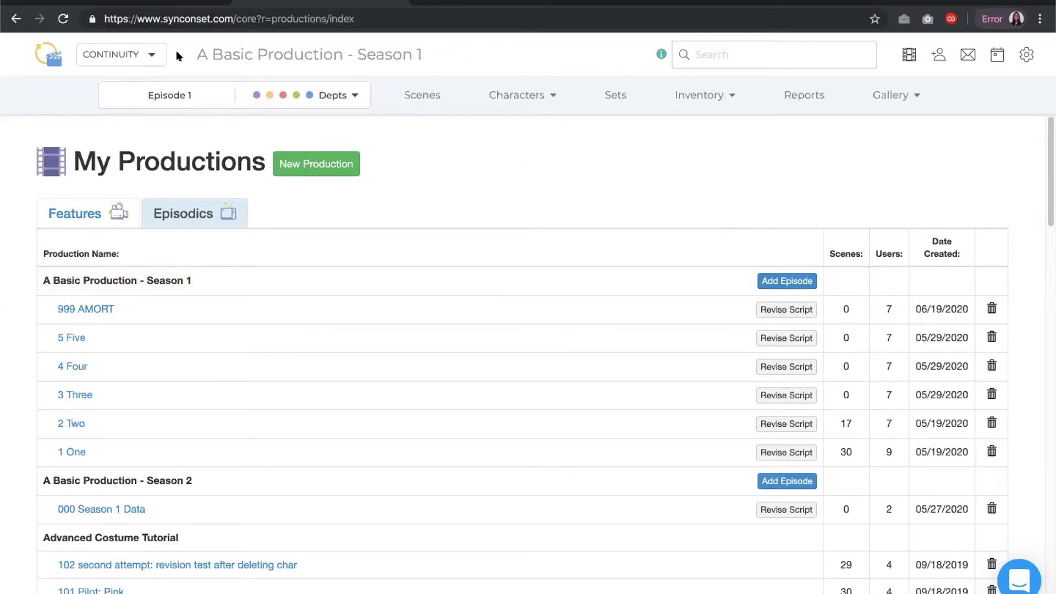
left_click(154, 55)
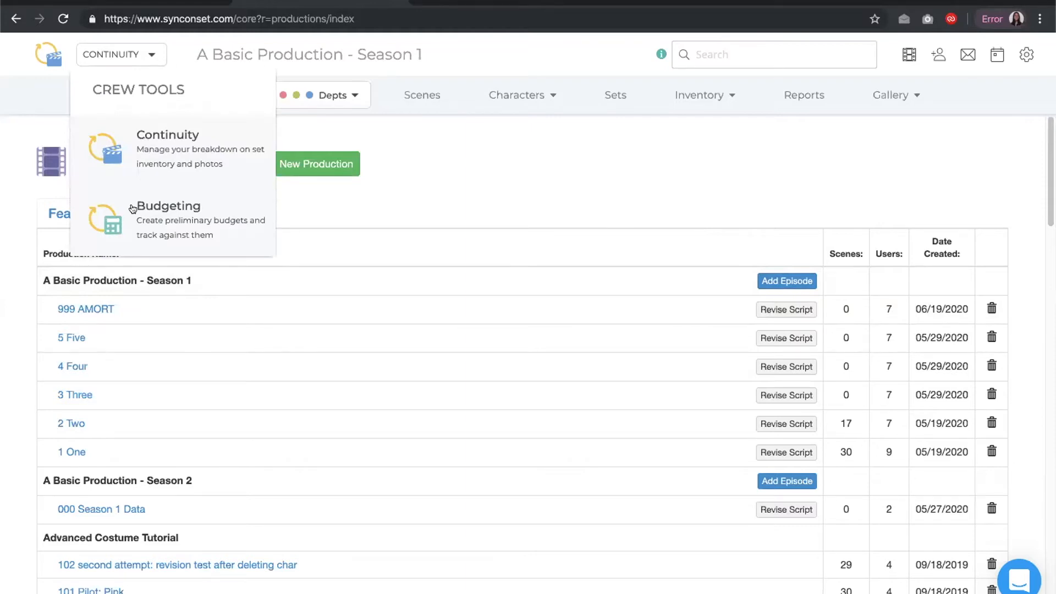
left_click(150, 55)
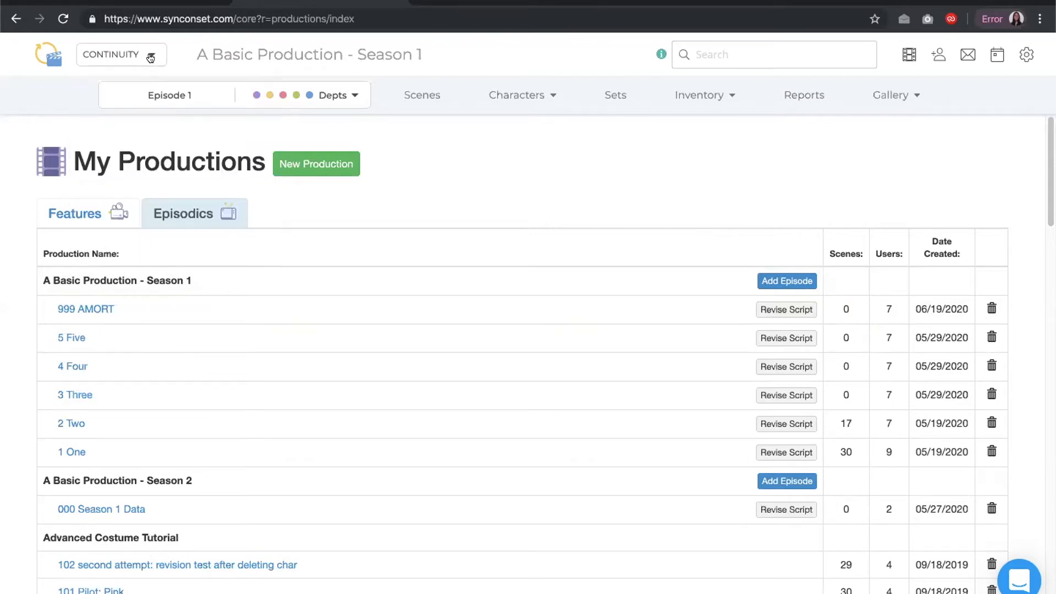
Open the A Basic Production - Season 1 dashboard, review its edit and episode options, and return to My Productions
left_click(238, 55)
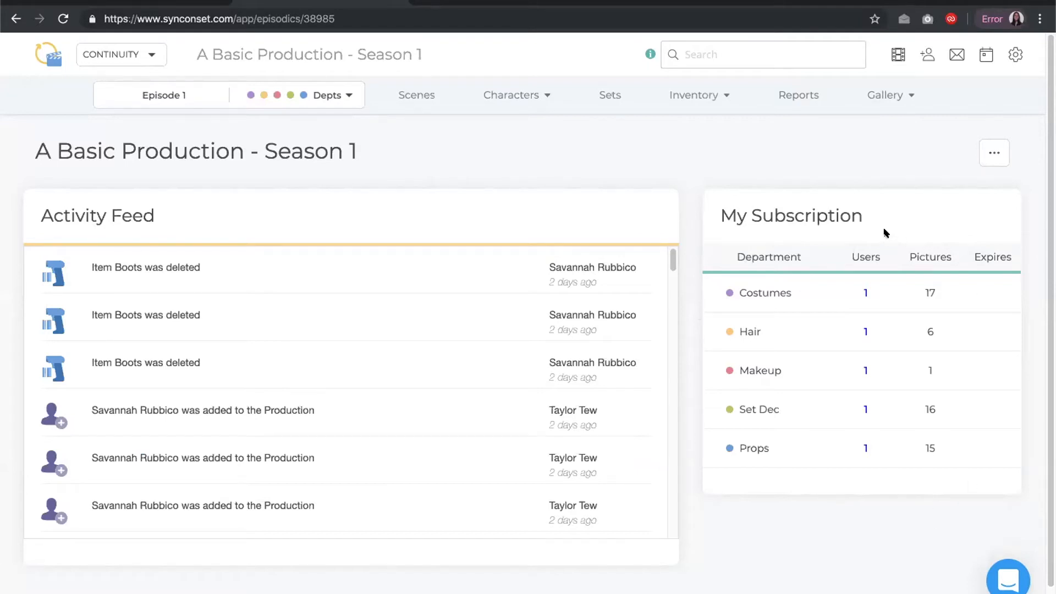
left_click(987, 155)
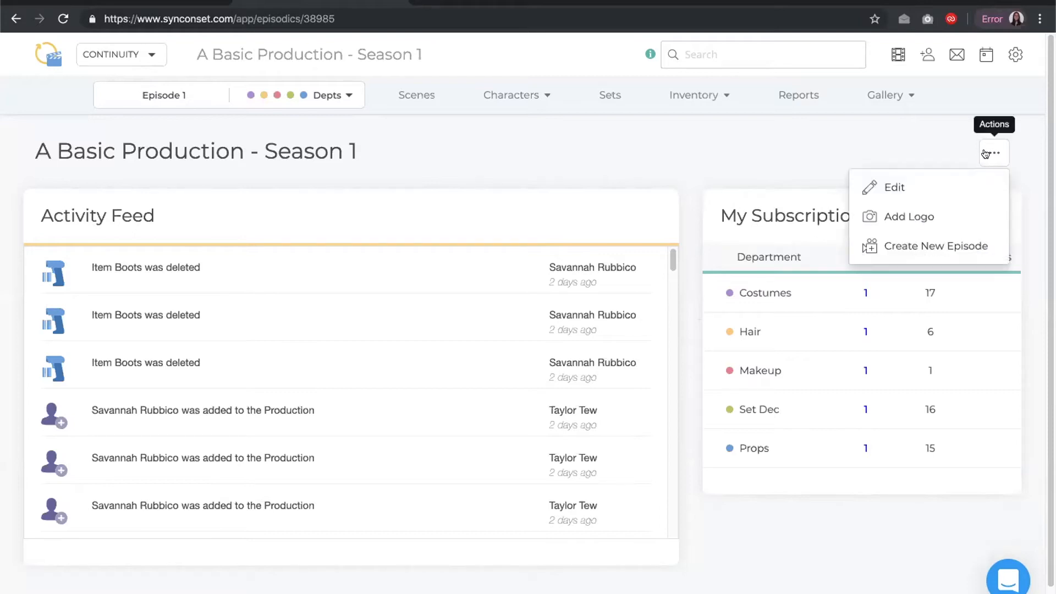
left_click(923, 183)
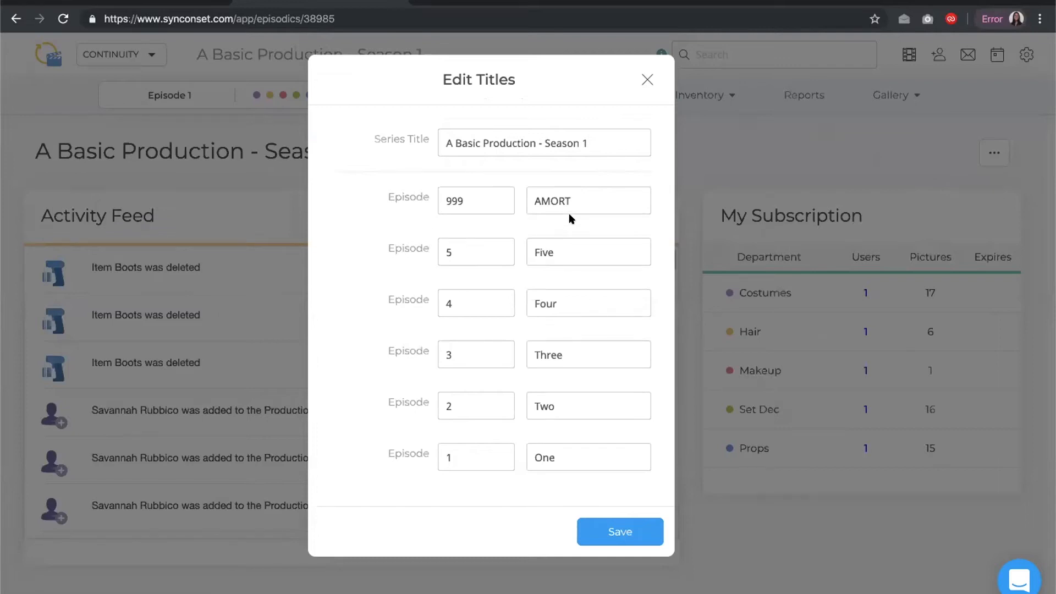
left_click(924, 286)
left_click(995, 153)
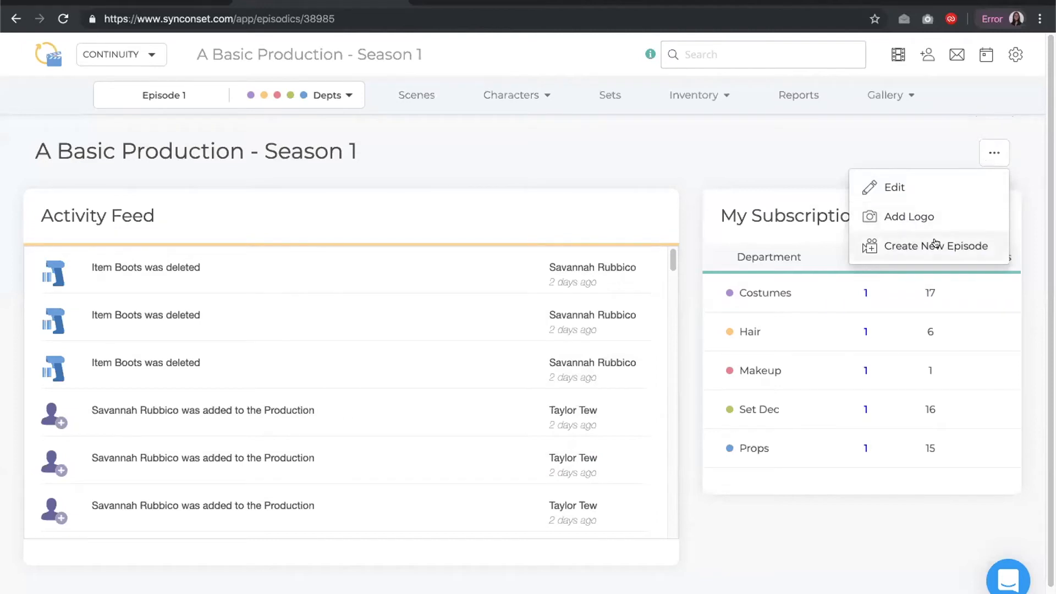
left_click(932, 150)
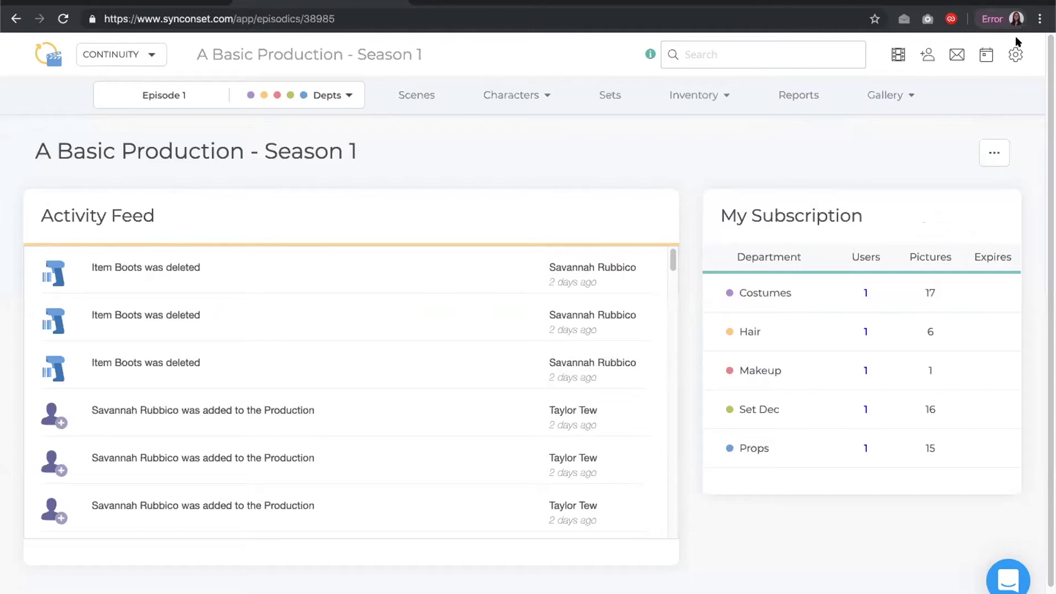
left_click(893, 54)
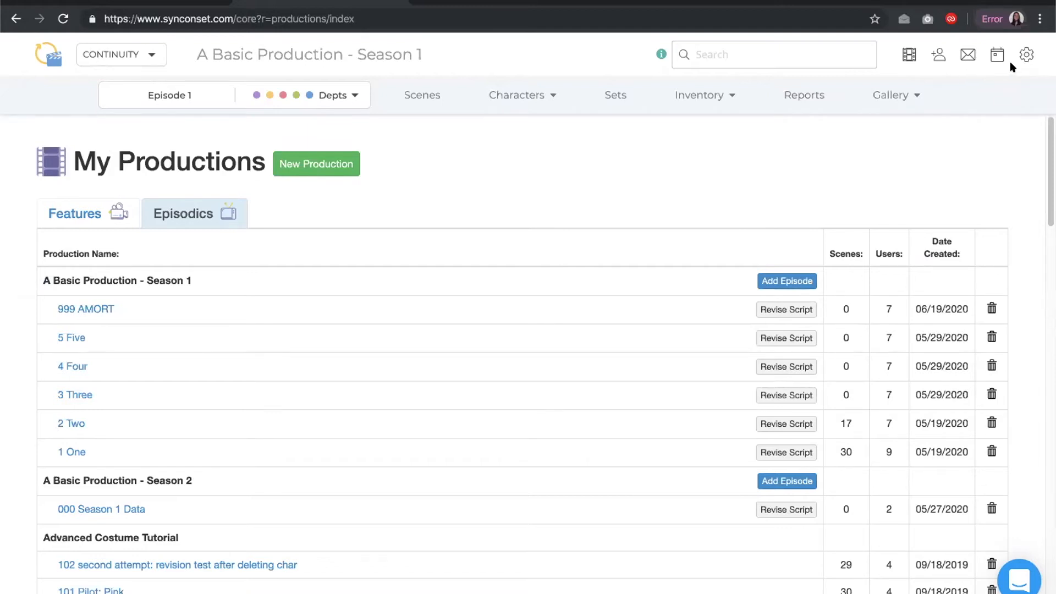
Open the Help Desk and the support chat to browse the available help resources
left_click(1025, 55)
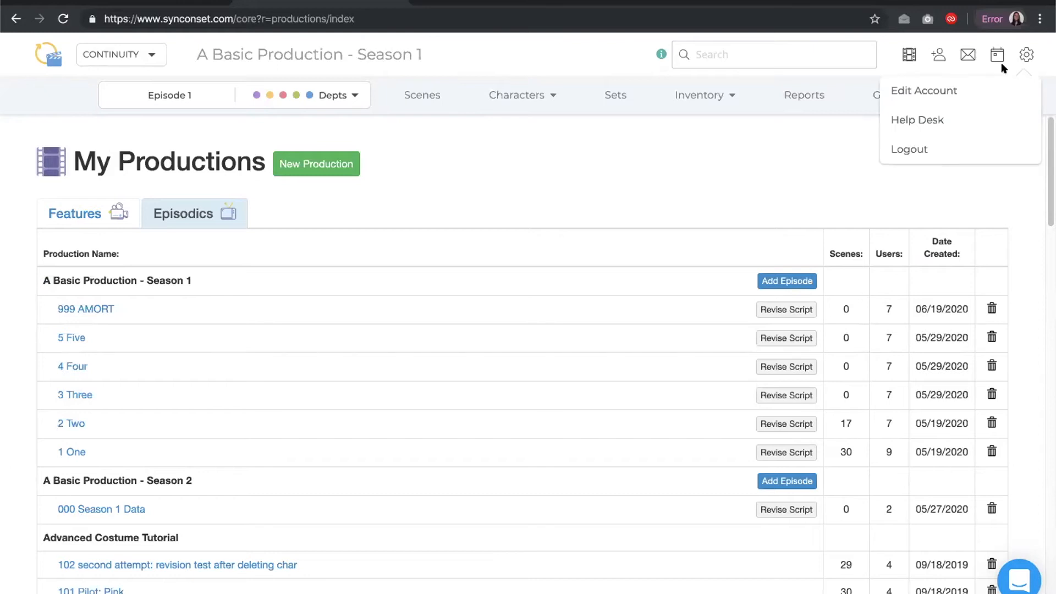
left_click(962, 120)
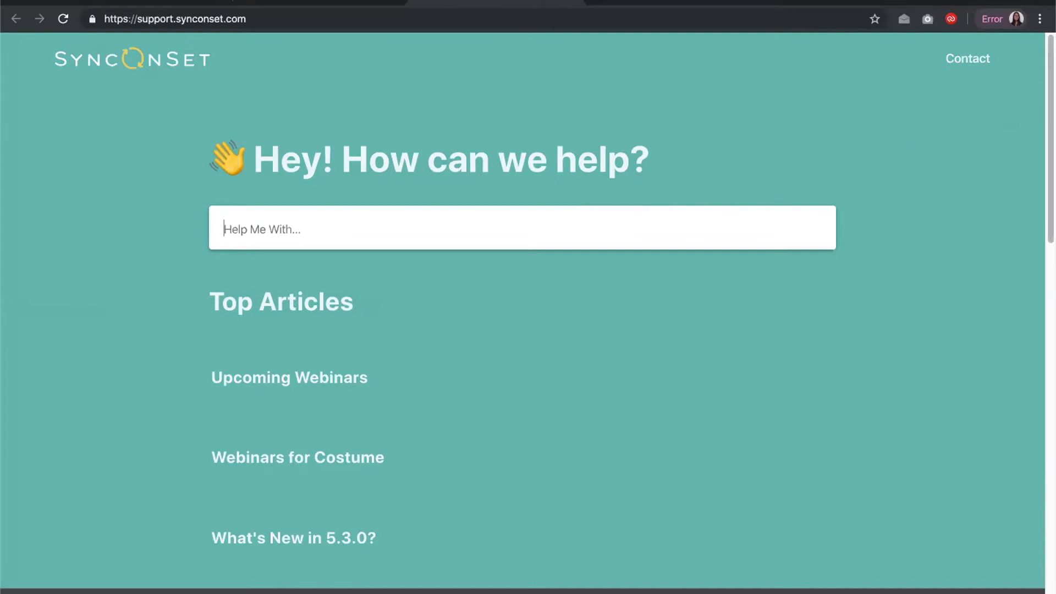
scroll(1037, 281, "down", 3)
scroll(1037, 330, "down", 8)
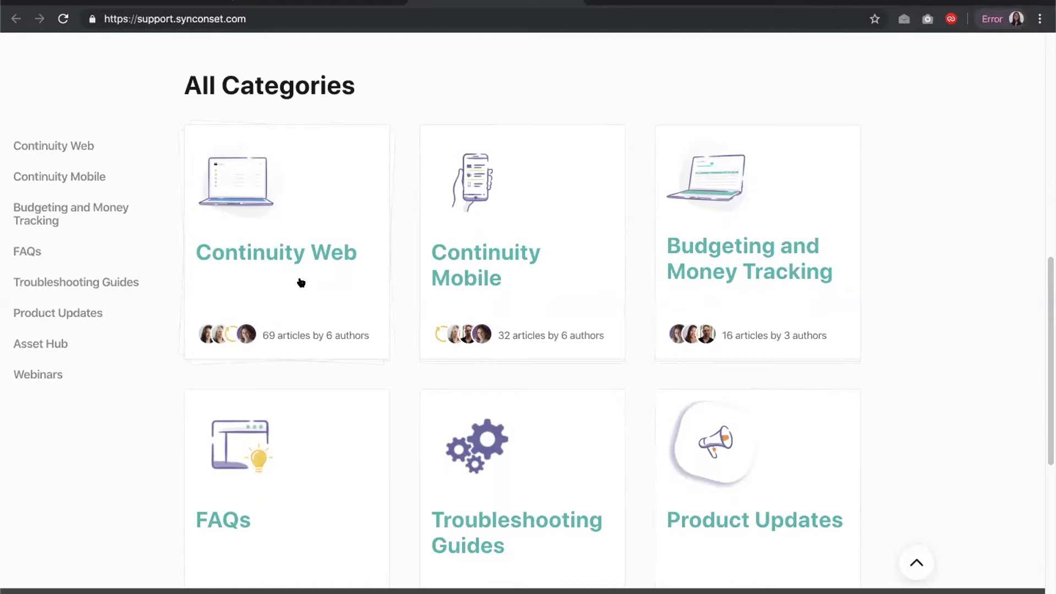
left_click(335, 3)
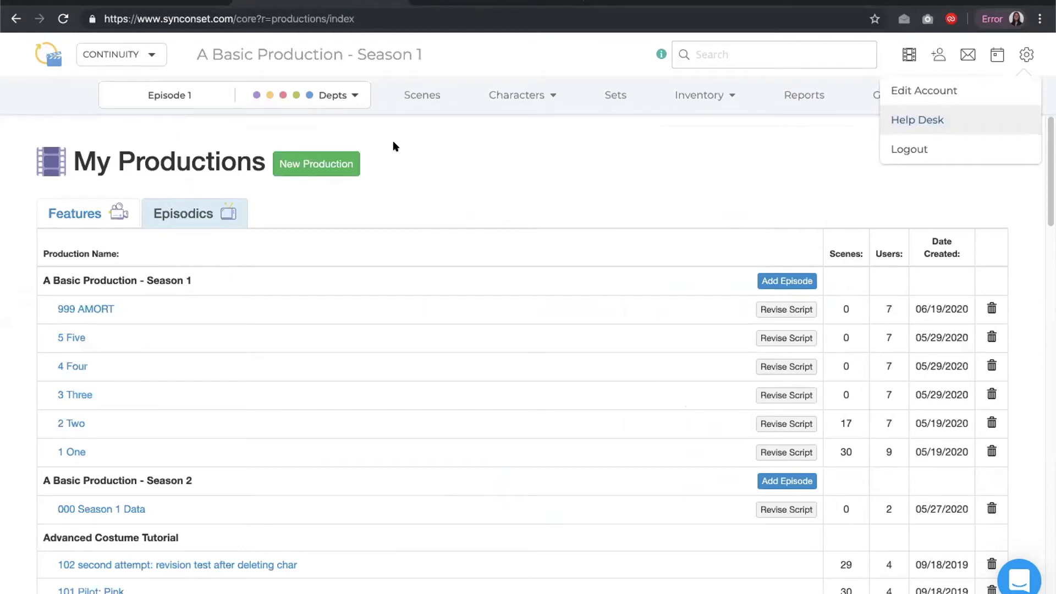
left_click(1017, 573)
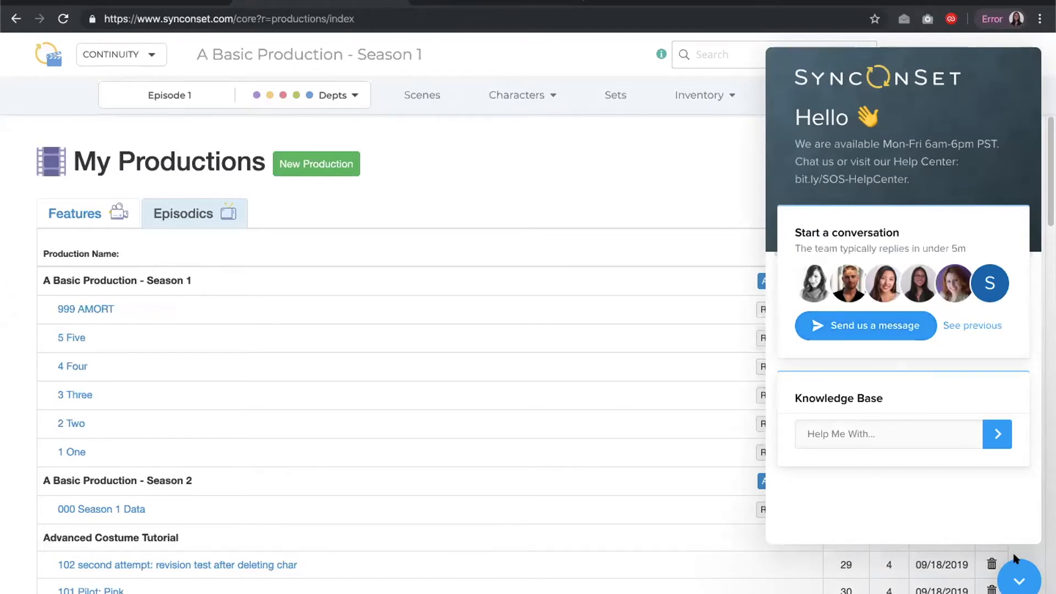
left_click(1022, 582)
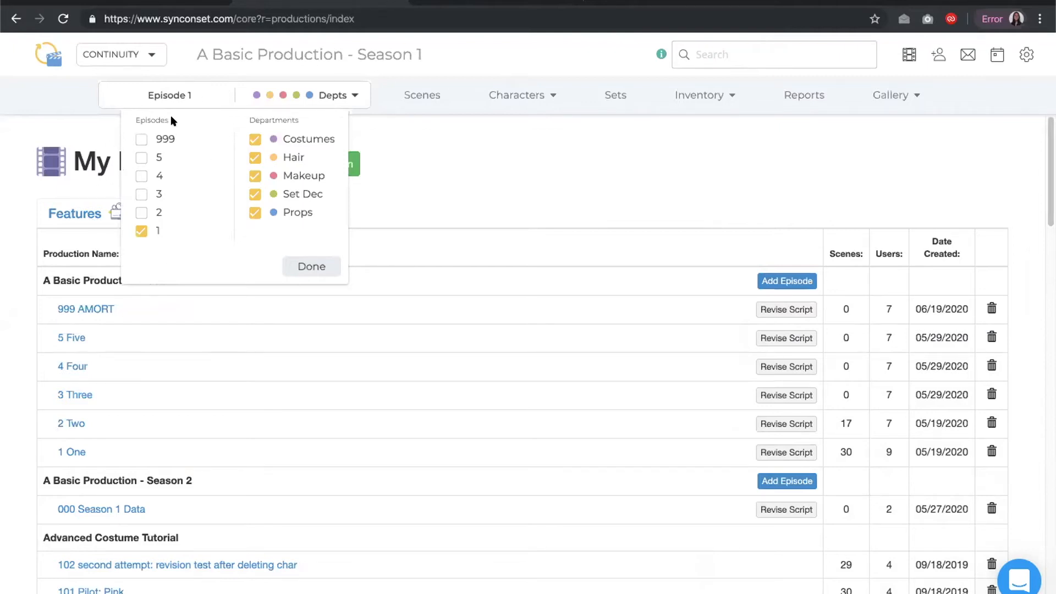
Filter the production view to episodes 1, 2, 3 and 4 and only the Set Dec department
left_click(141, 213)
left_click(140, 232)
left_click(141, 231)
left_click(142, 194)
left_click(142, 176)
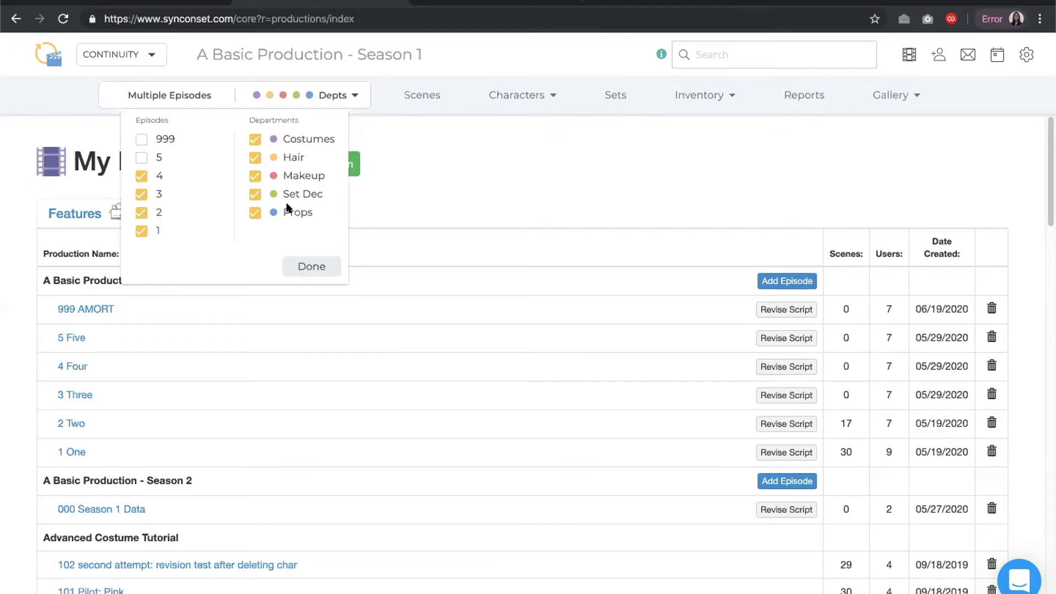
left_click(255, 213)
left_click(254, 175)
left_click(255, 157)
left_click(254, 138)
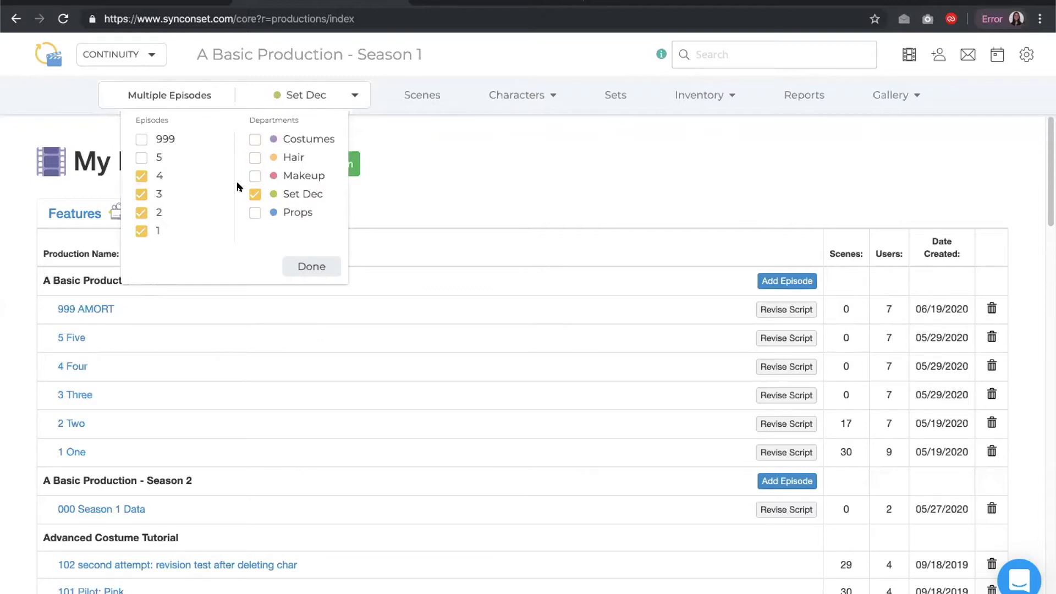
left_click(330, 269)
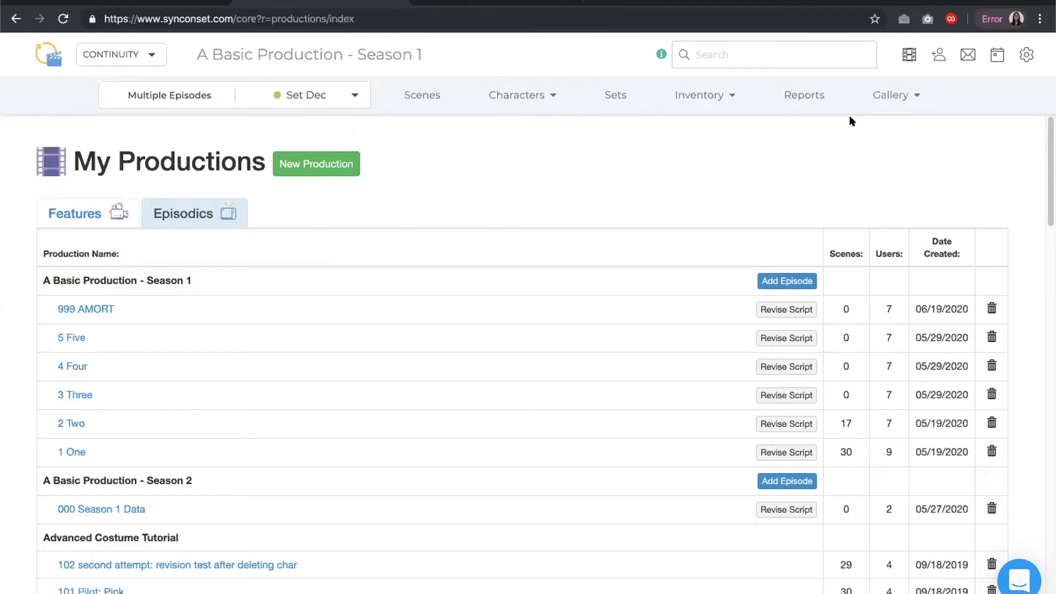
Start a new production as an Episodic series shooting Traditional/Block
left_click(321, 167)
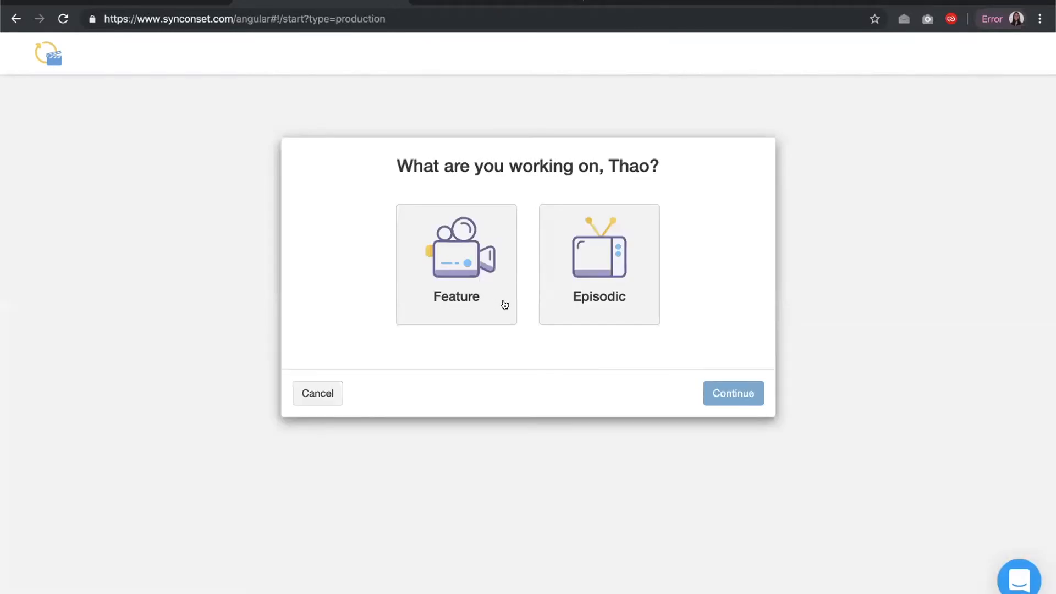
left_click(596, 280)
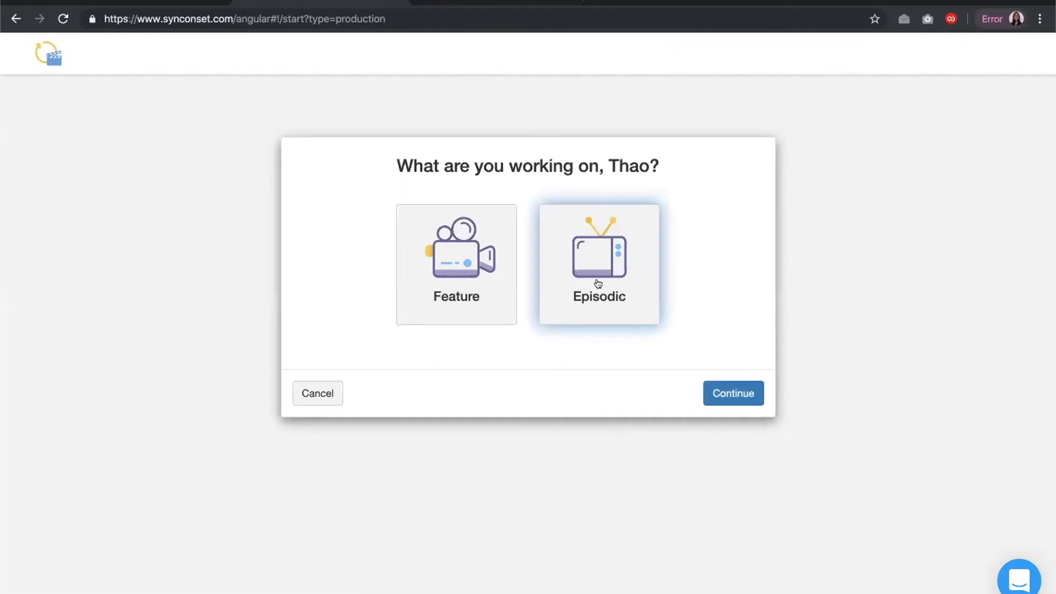
left_click(710, 388)
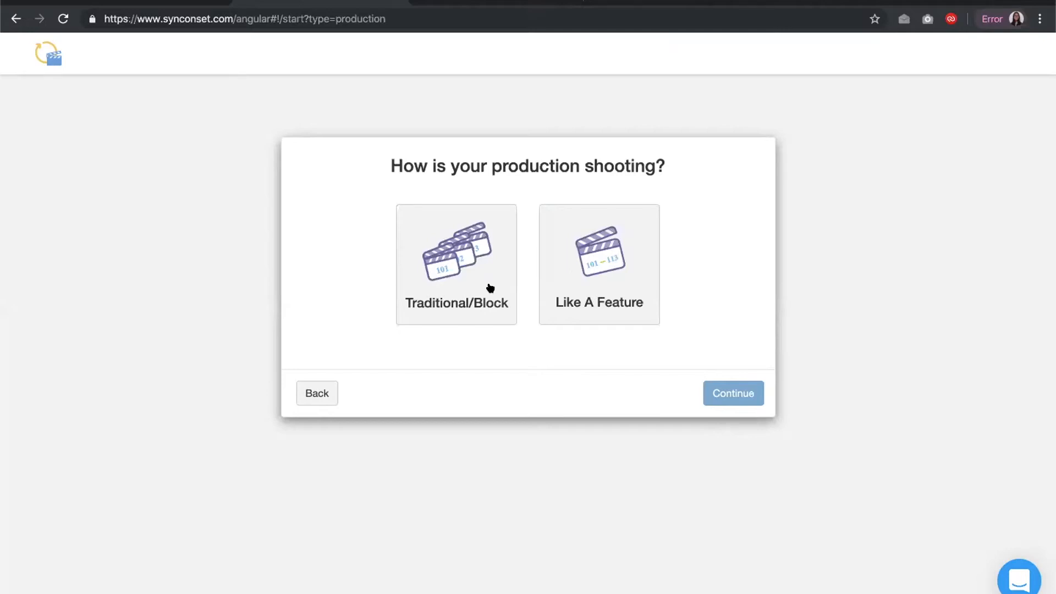
left_click(472, 280)
left_click(709, 391)
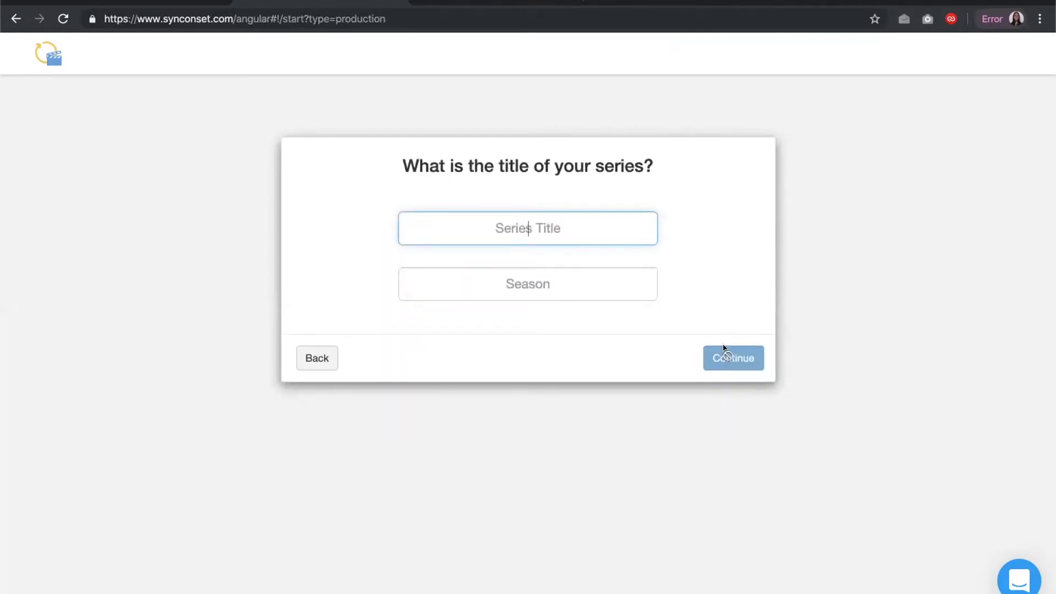
Enter the series title Set Dec Web and season 1
type("Set Dec Web")
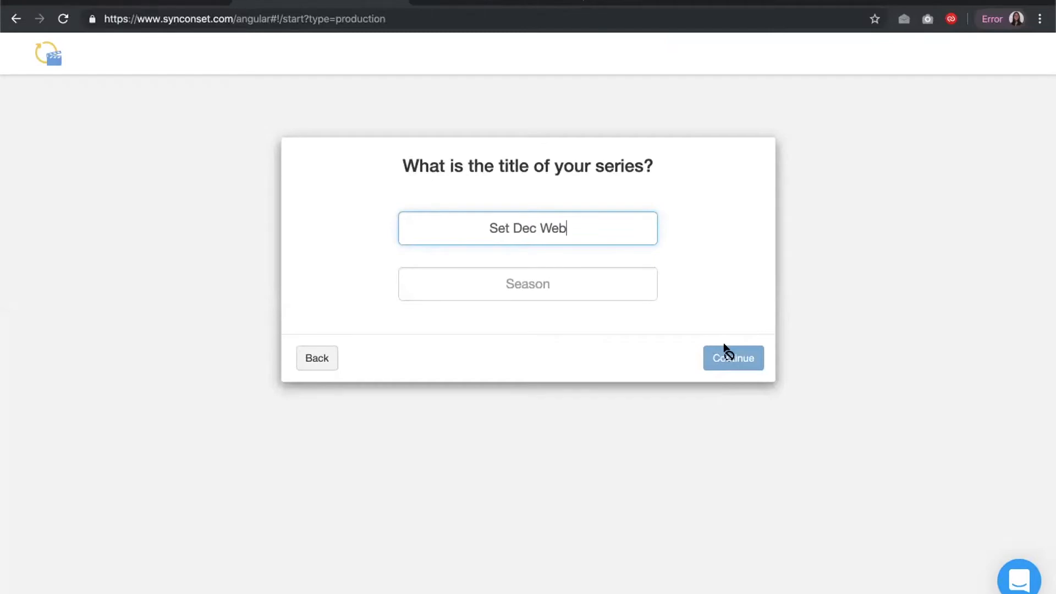
left_click(599, 286)
type("1")
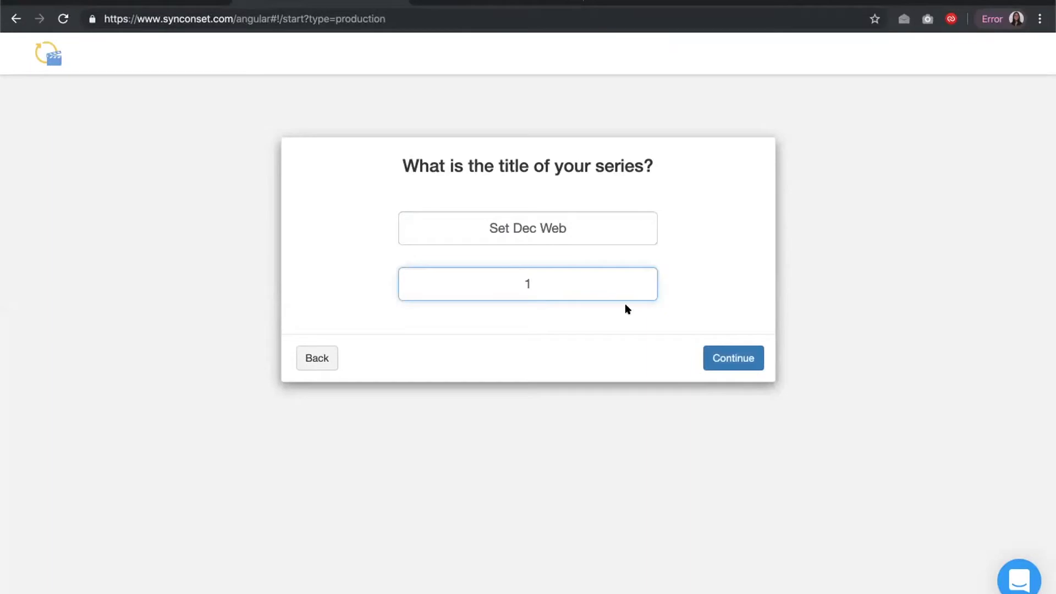
left_click(713, 357)
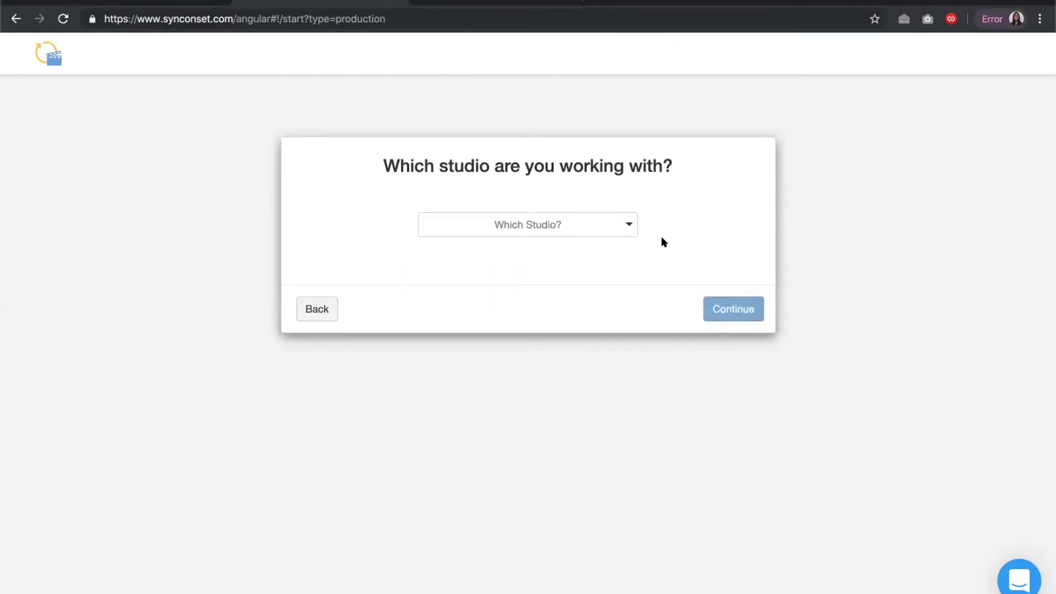
Set the studio to None and answer No to the student question
left_click(629, 225)
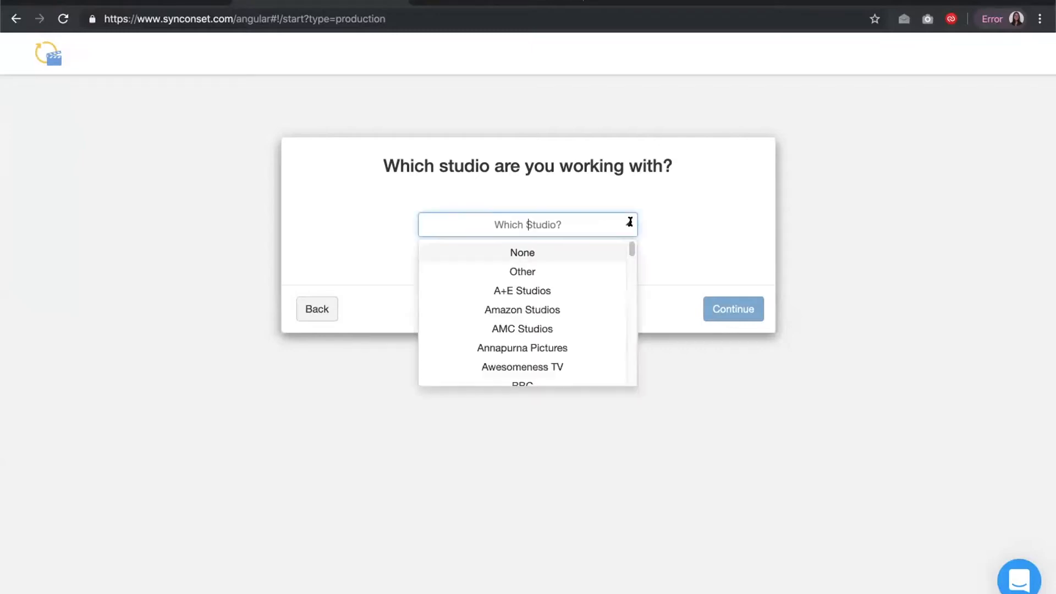
left_click(567, 251)
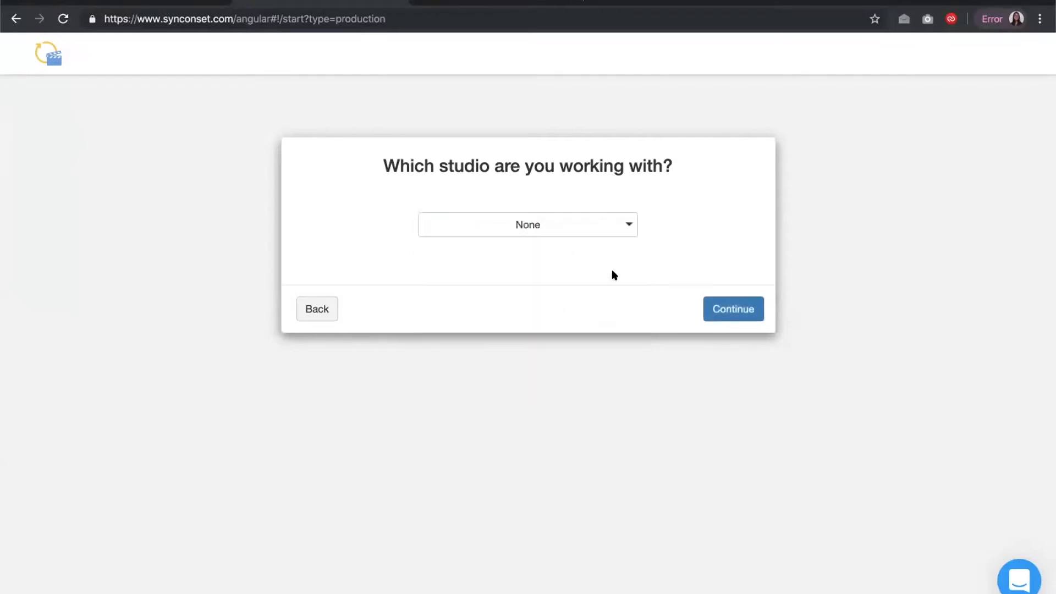
left_click(715, 313)
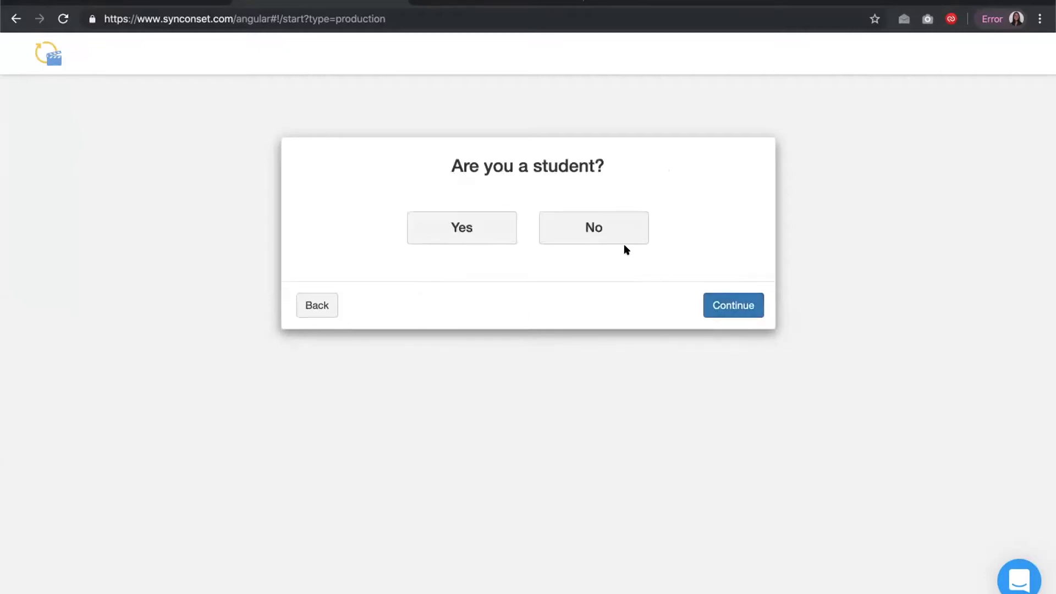
left_click(612, 241)
left_click(734, 307)
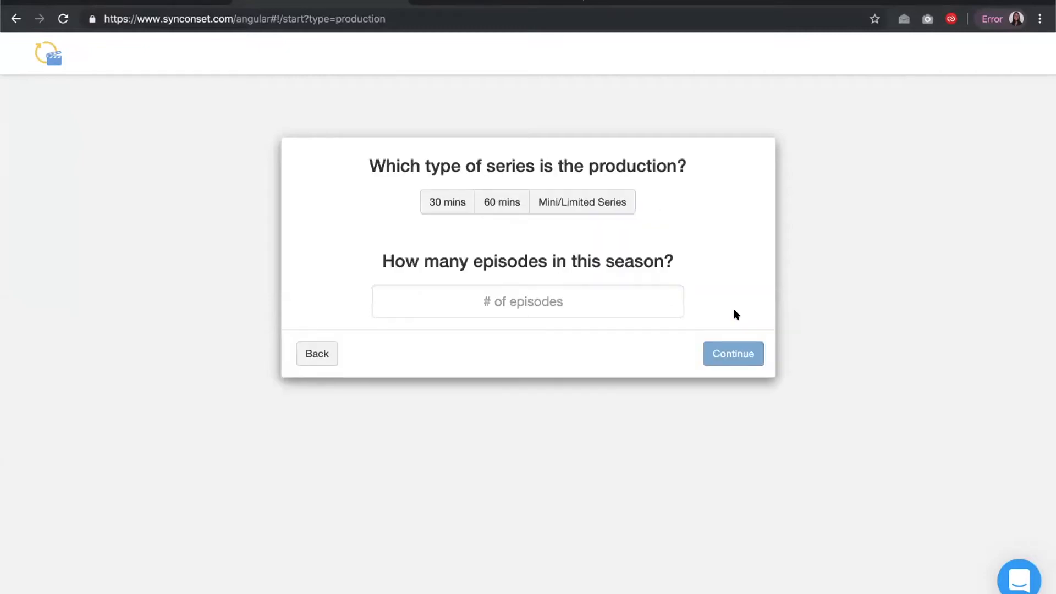
Choose the 30 mins series type with 10 episodes in the season
left_click(447, 205)
left_click(500, 300)
type("10")
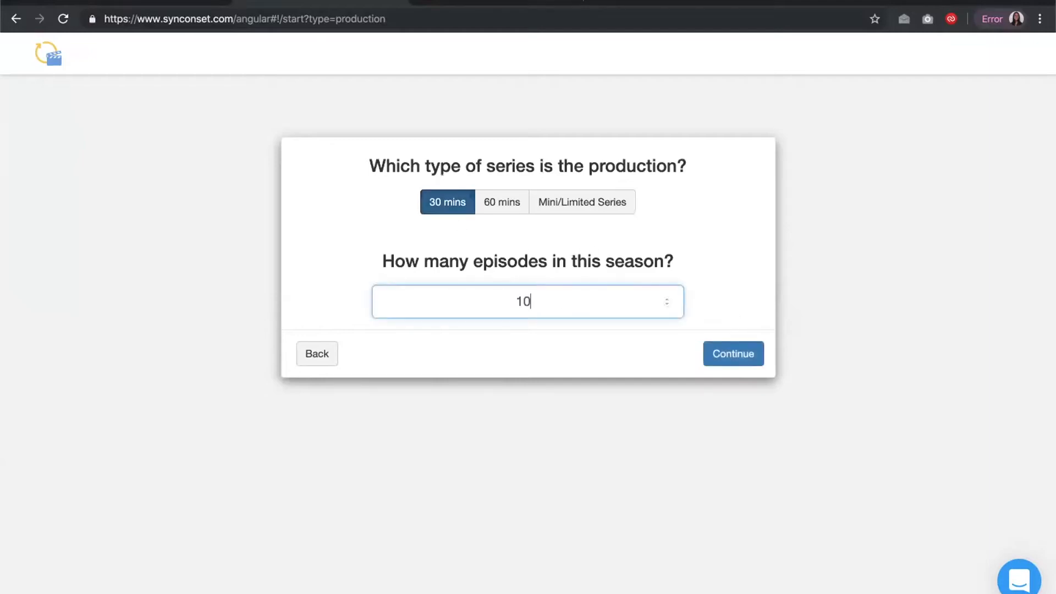
left_click(706, 350)
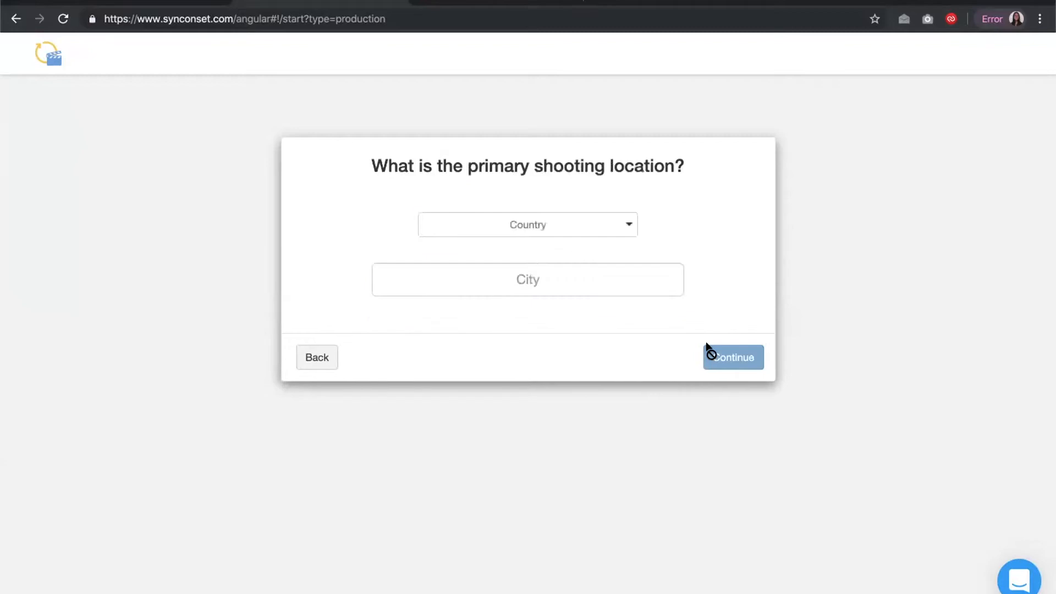
Set the primary shooting location to United States, Los Angeles, CA
left_click(588, 222)
left_click(544, 308)
left_click(456, 268)
type("Los Angeles")
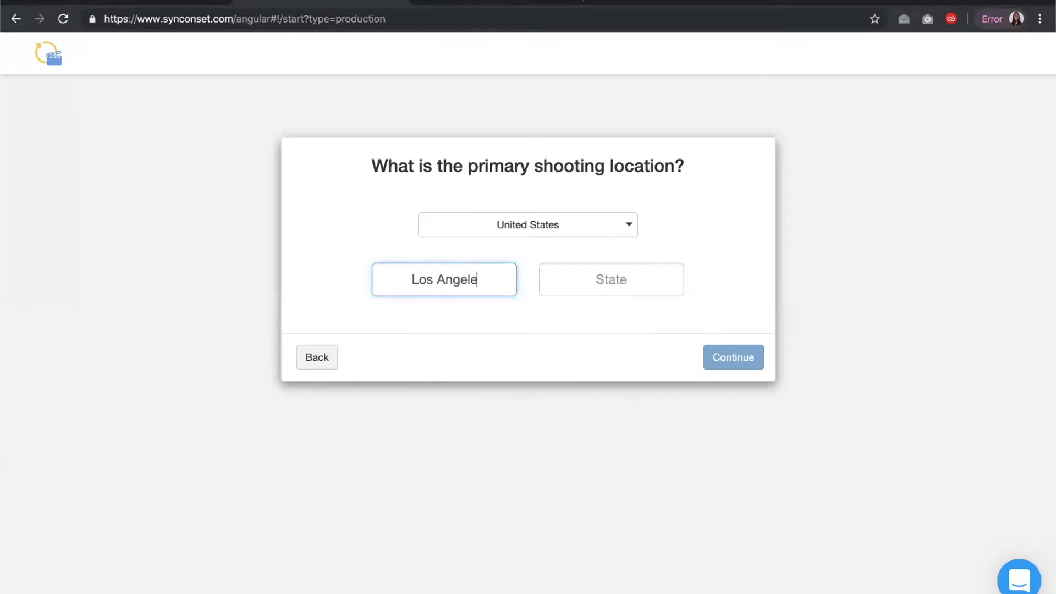
left_click(601, 277)
type("CA")
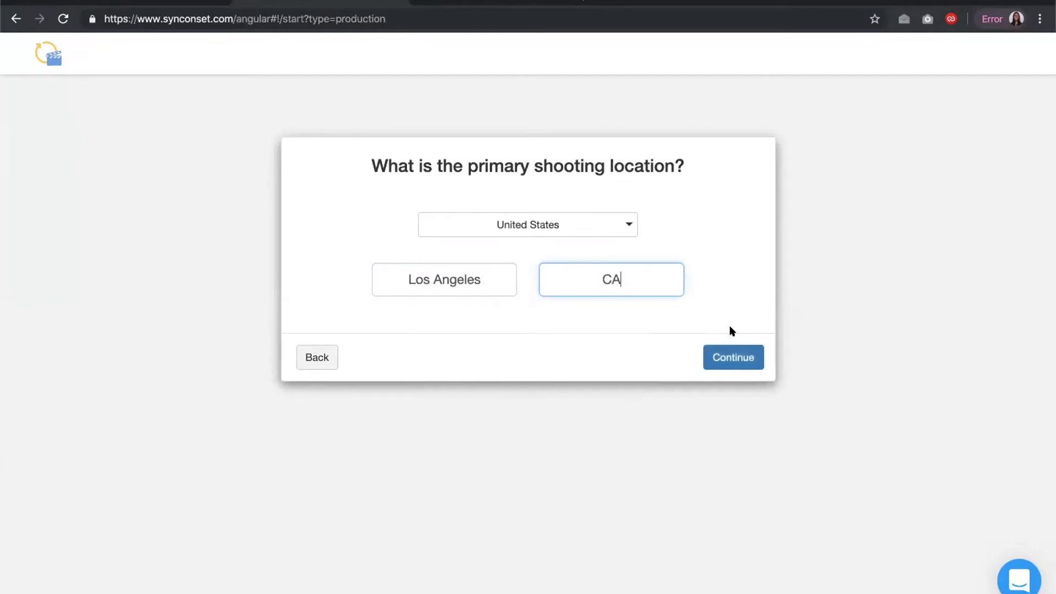
left_click(729, 350)
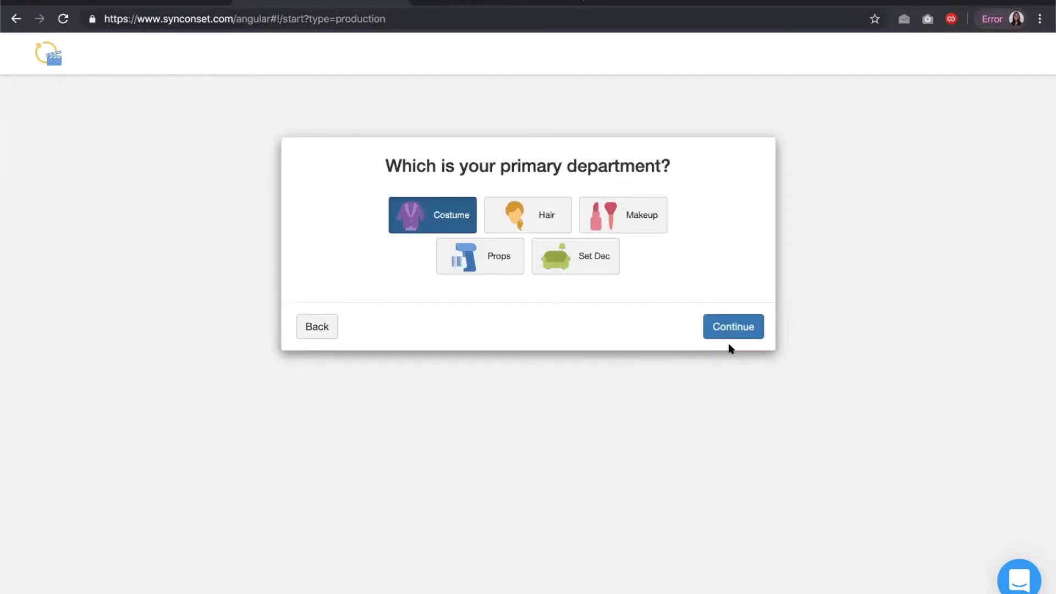
Choose Set Dec as the primary department and continue
left_click(594, 263)
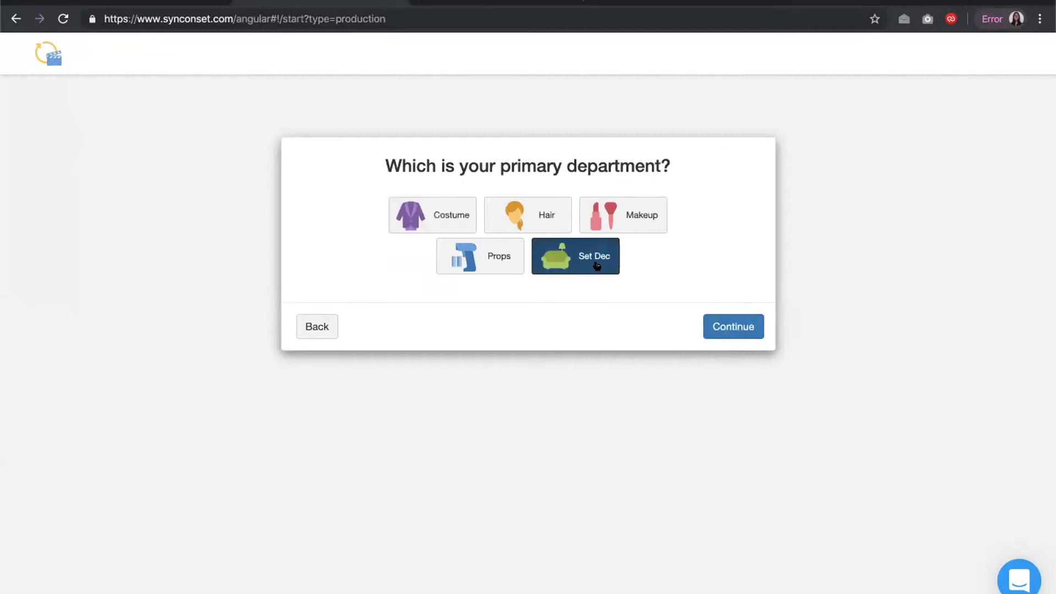
left_click(735, 326)
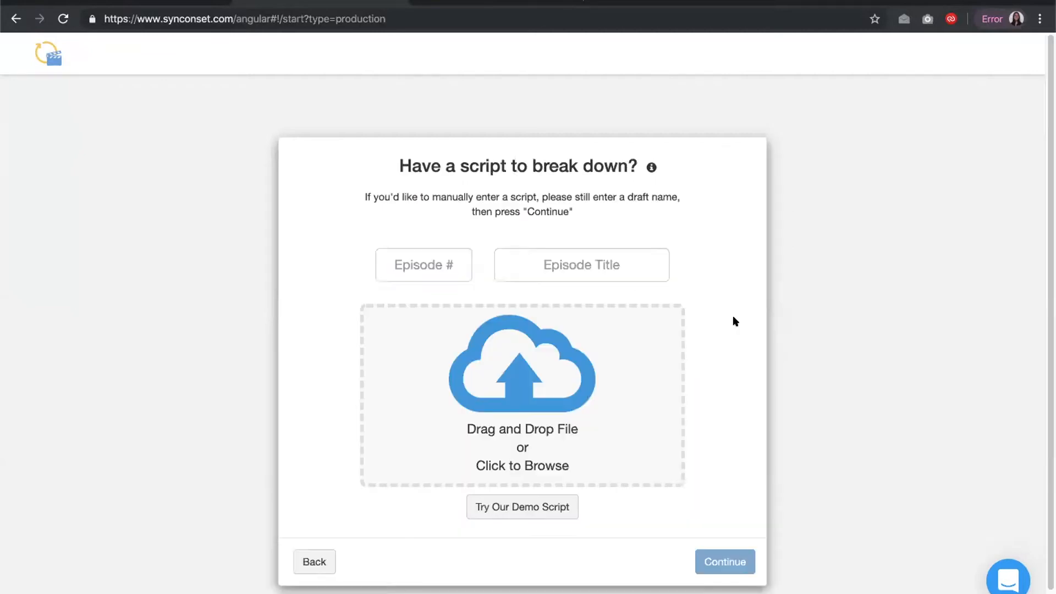
Enter episode number 1 with the episode title One
scroll(735, 321, "down", 1)
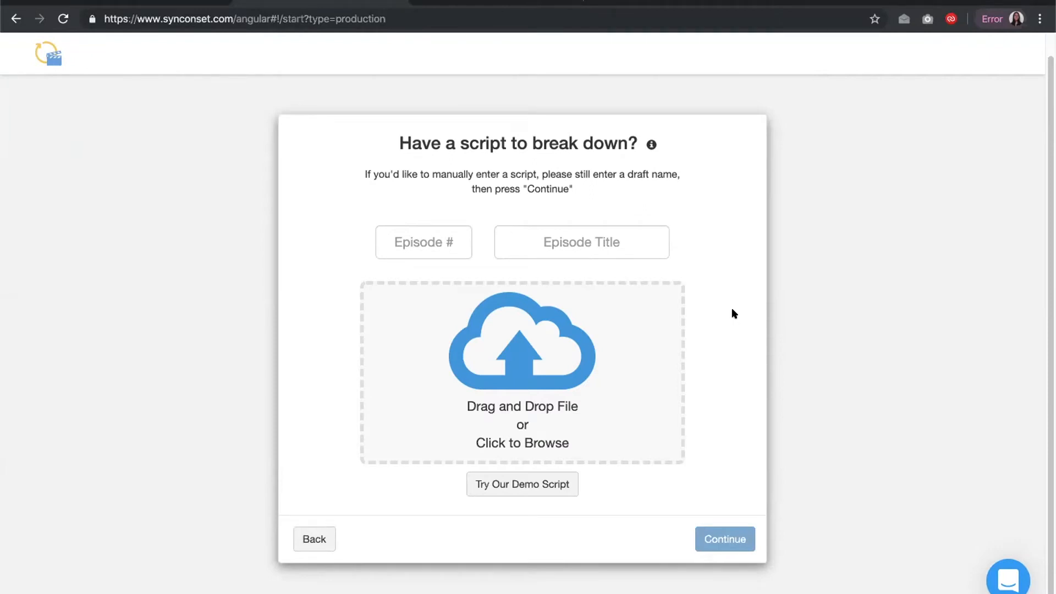
left_click(430, 240)
type("1")
left_click(541, 238)
type("One")
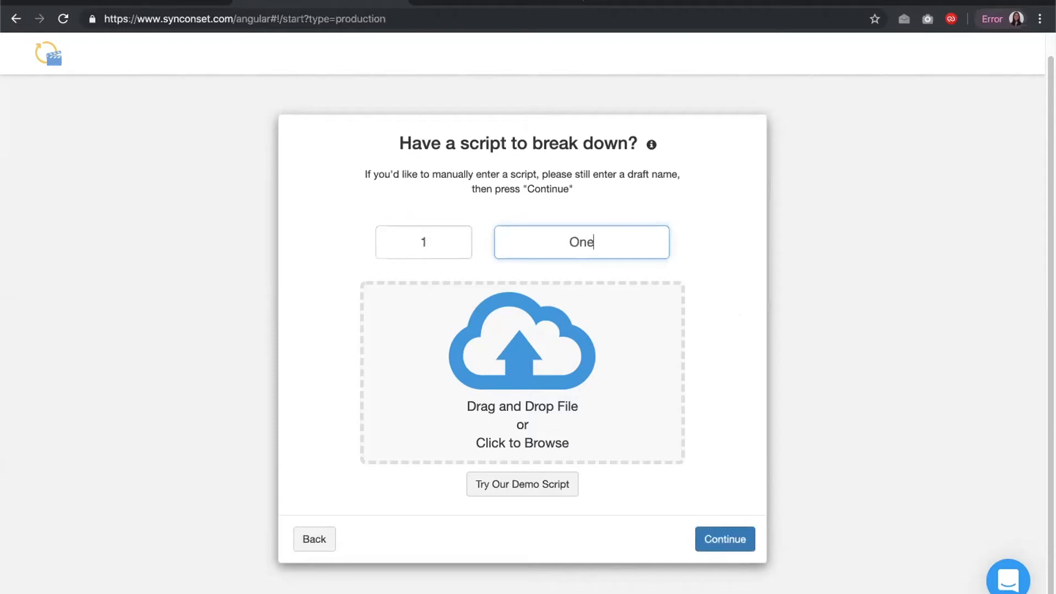
Upload the script file SyncOnSet Script EP 1.fdx and continue
left_click(596, 376)
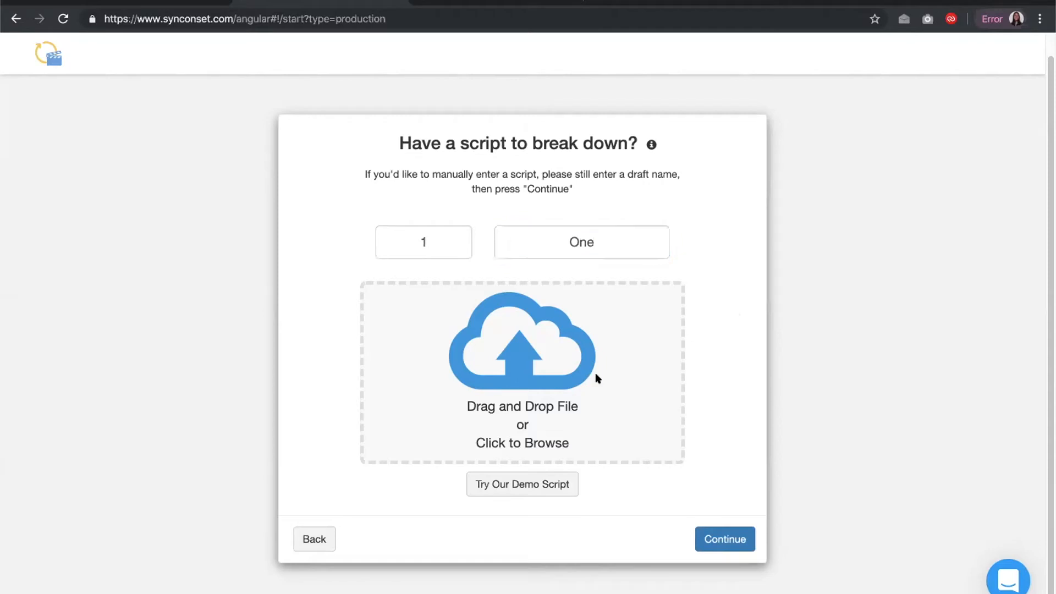
left_click(786, 344)
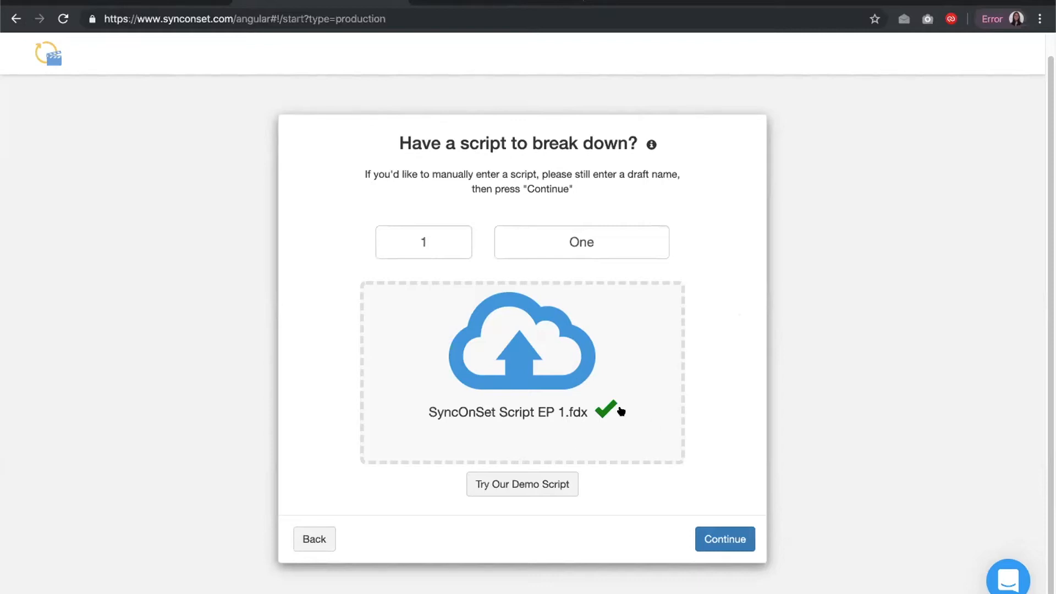
left_click(702, 529)
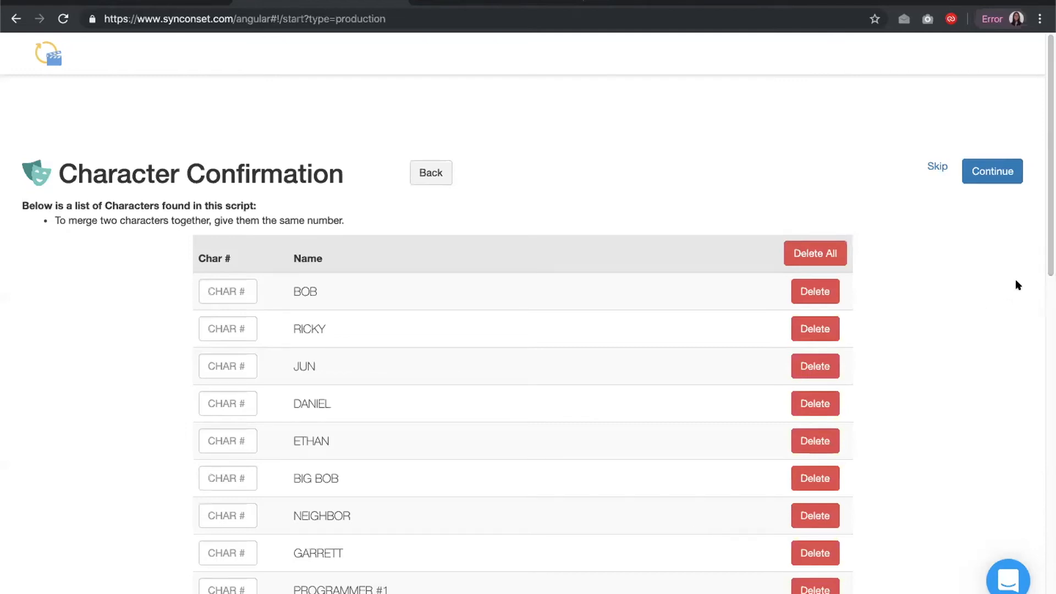
Accept the detected character list and continue with the free trial
scroll(528, 317, "down", 1)
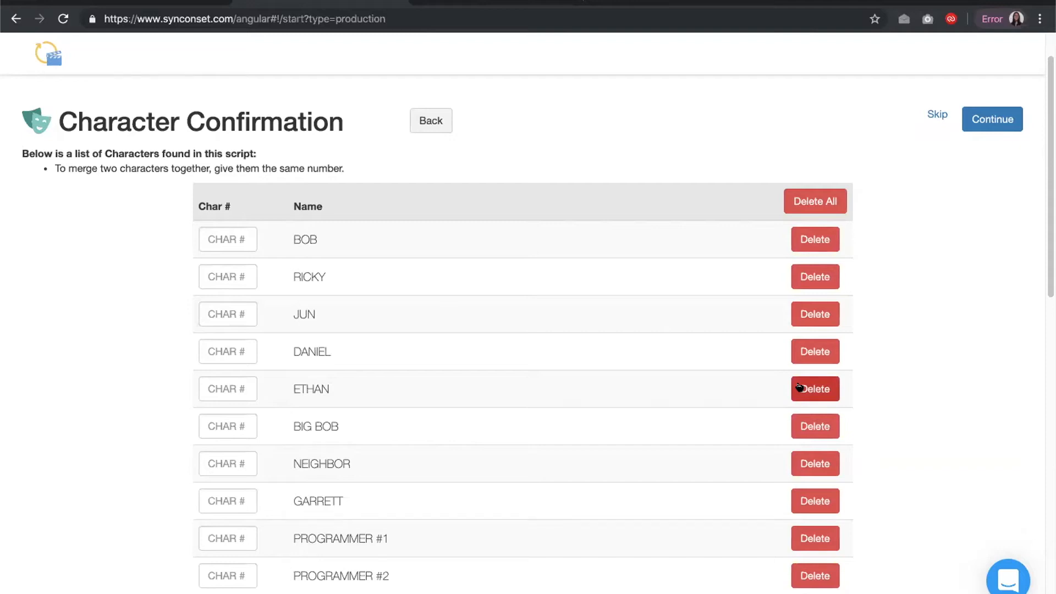
left_click(982, 122)
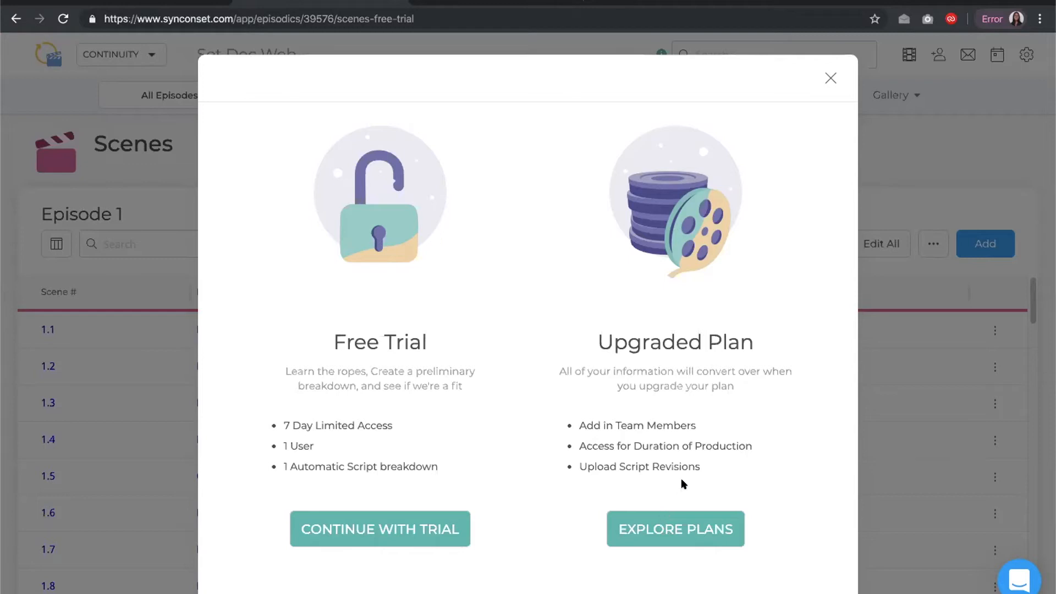
left_click(376, 529)
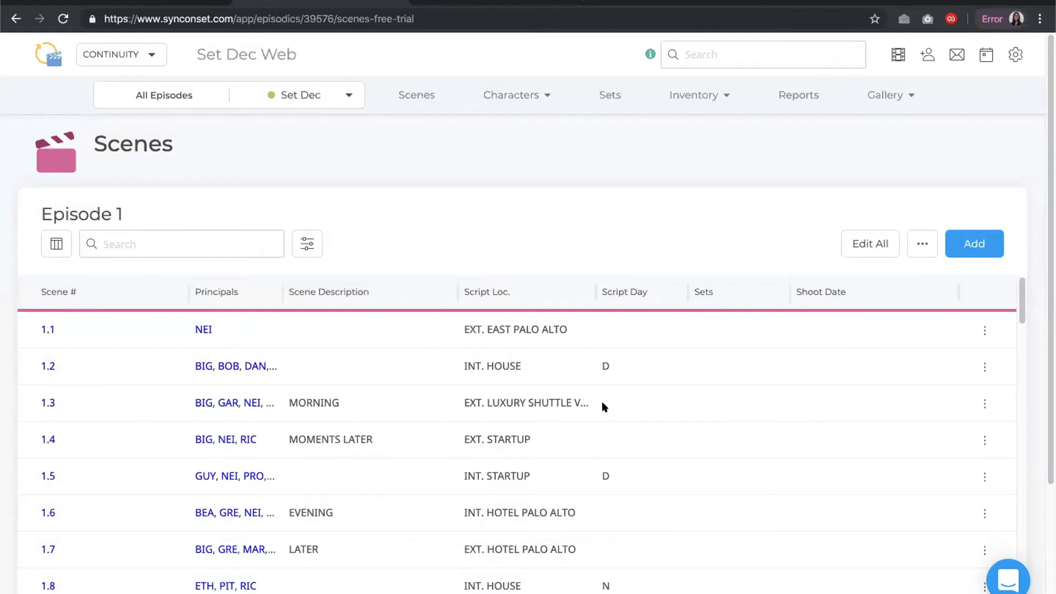
Narrow the Scene Description column and move the Principals column after it
left_click_drag(456, 288, 424, 291)
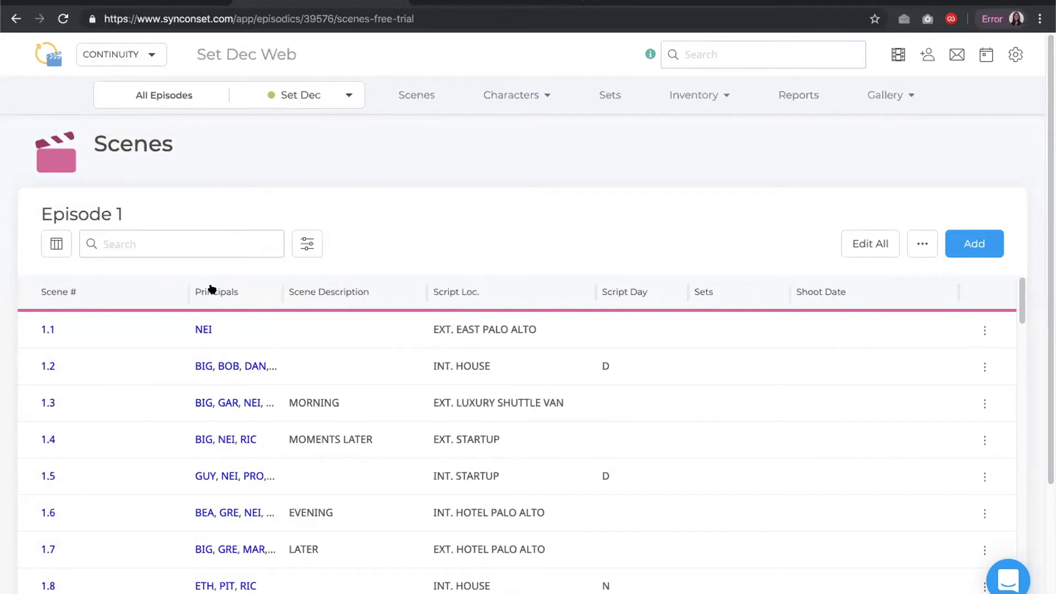
left_click_drag(214, 290, 389, 299)
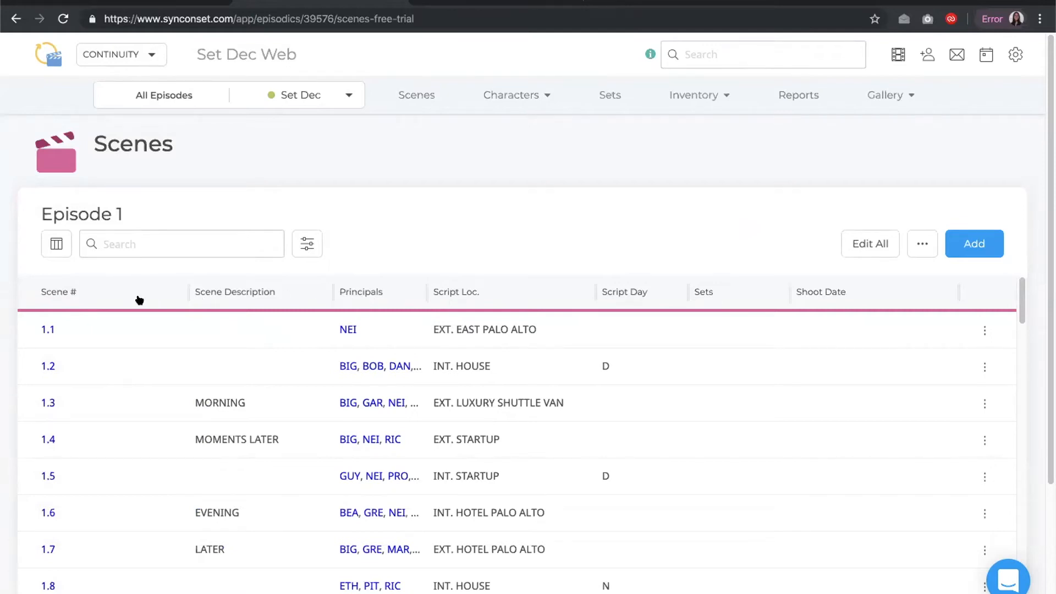
Sort the scenes by scene number descending, then ascending
left_click(54, 292)
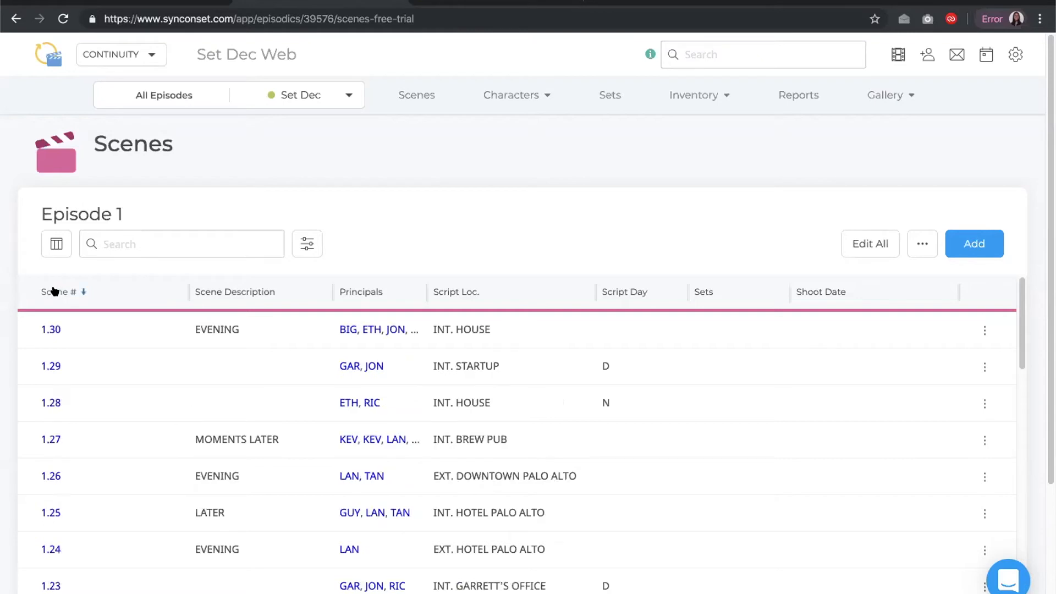
left_click(54, 291)
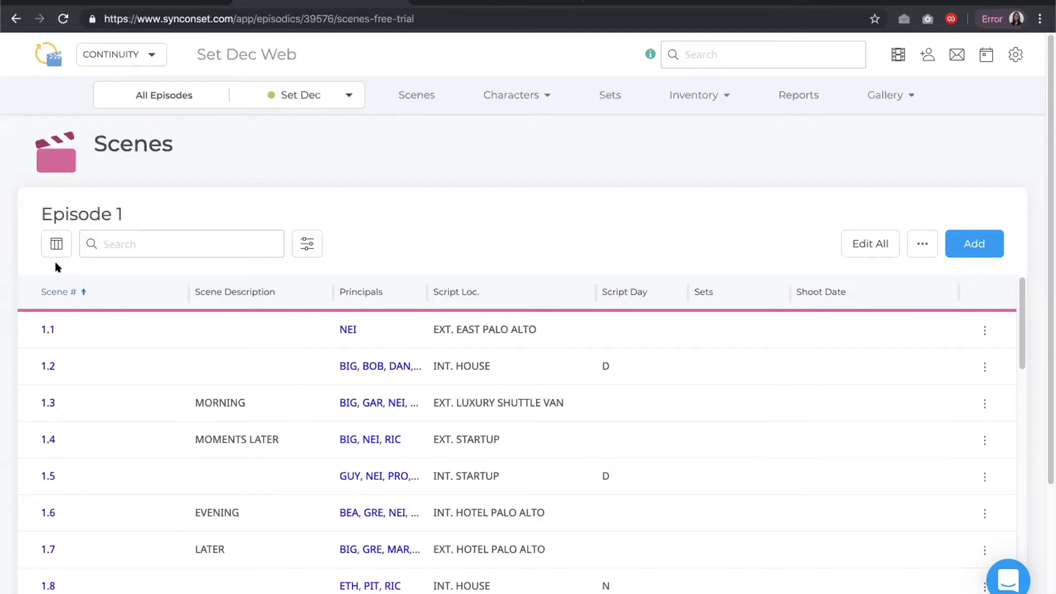
Hide the Principals column from the scenes table
left_click(56, 245)
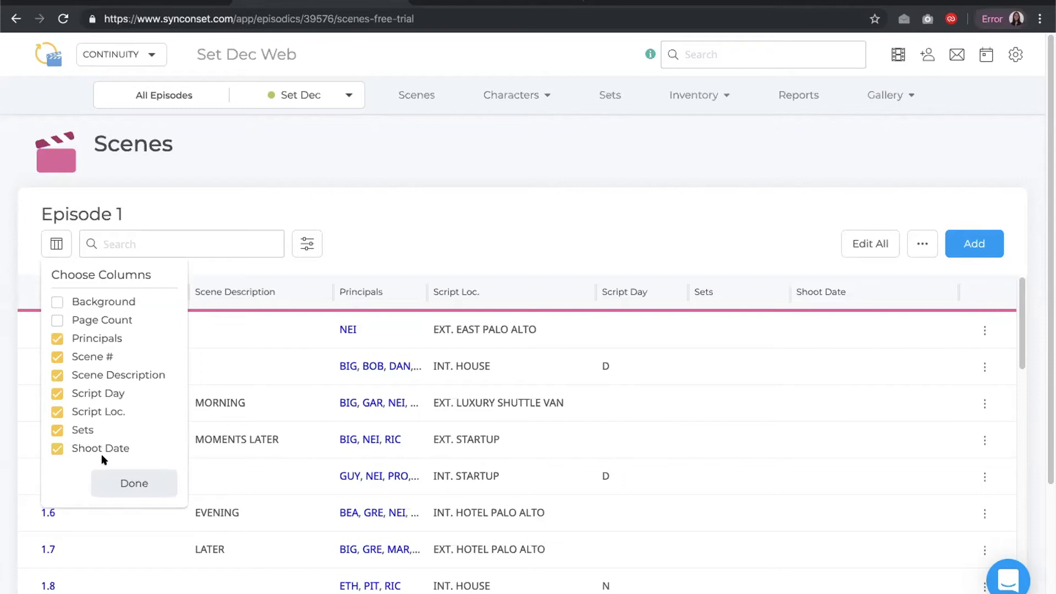
left_click(57, 339)
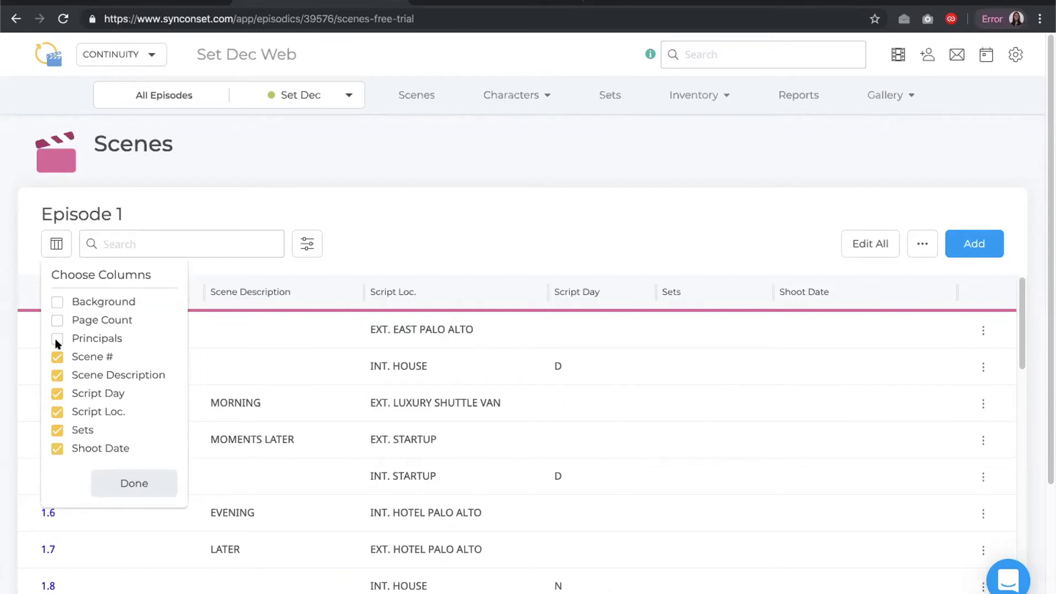
left_click(128, 484)
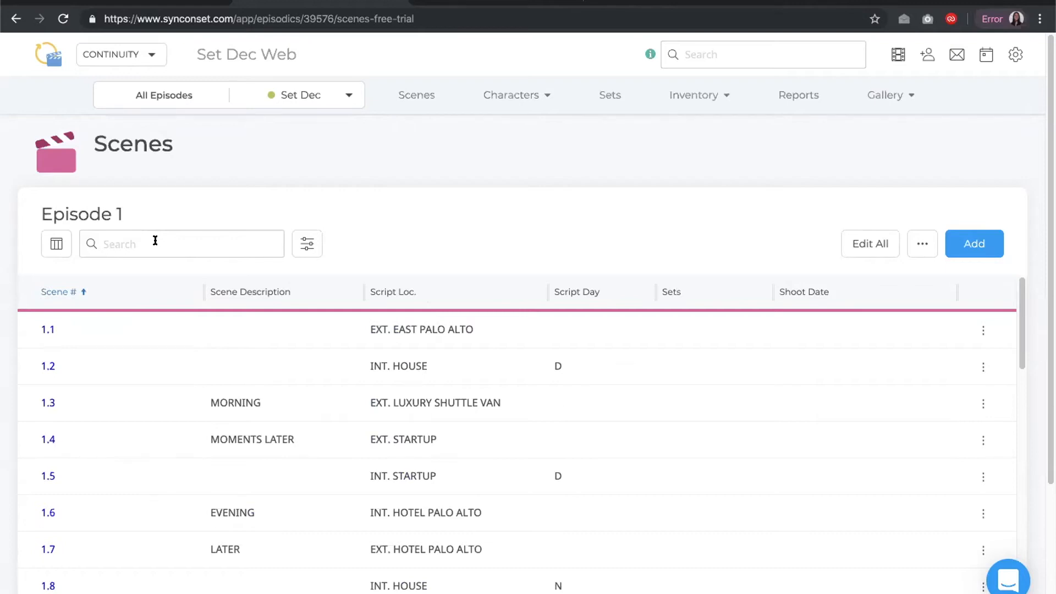
Open the scene filter options and close them
left_click(302, 237)
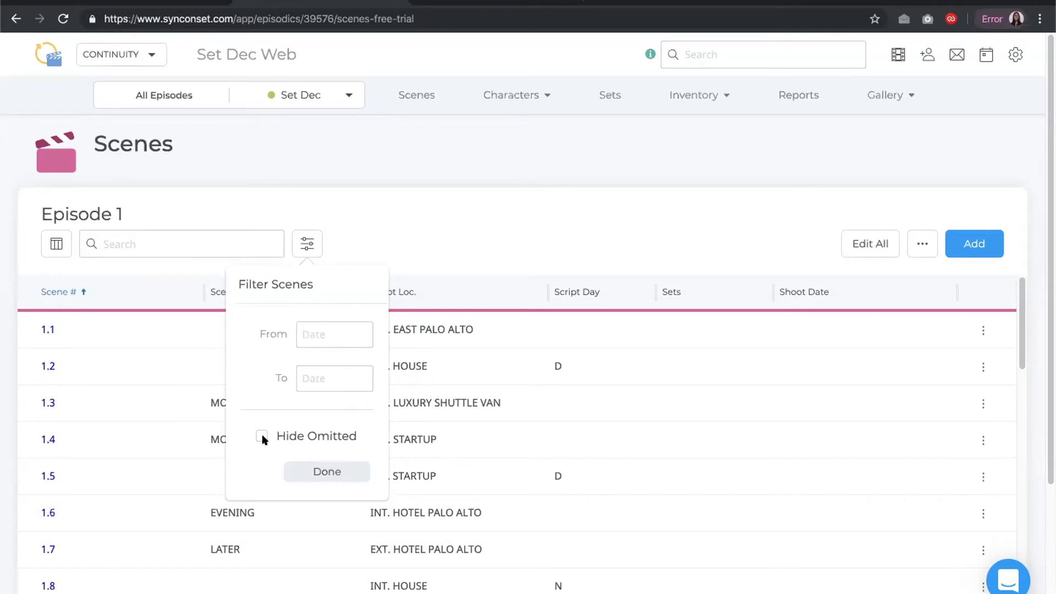
left_click(305, 471)
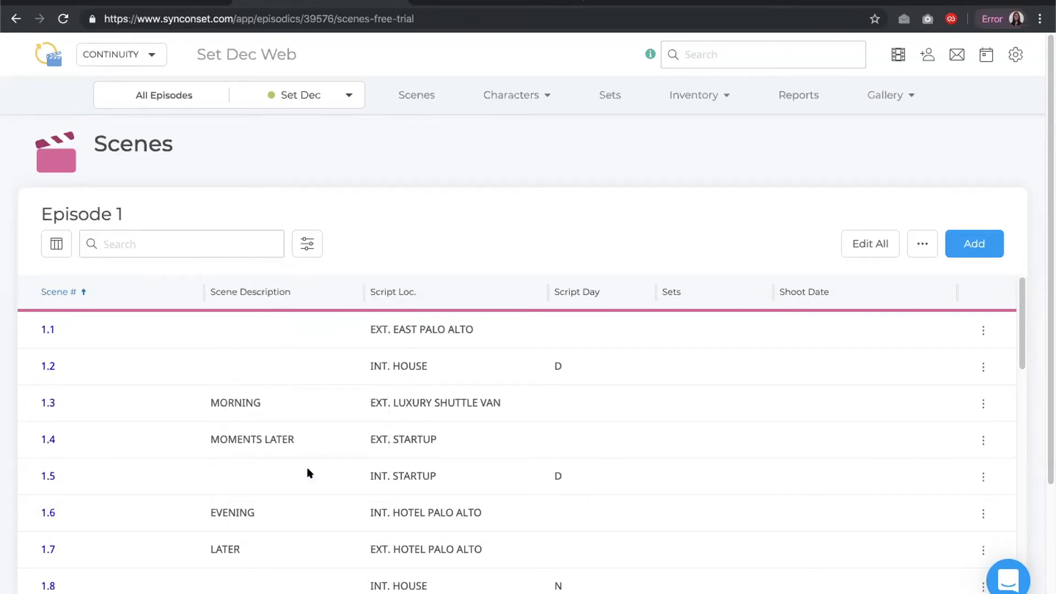
left_click(854, 245)
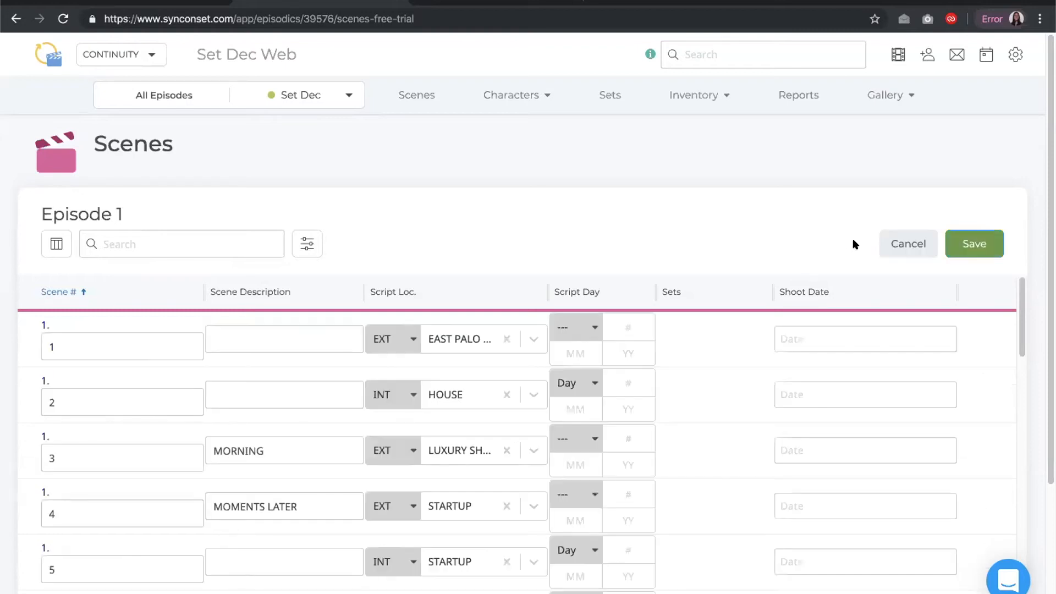
scroll(777, 292, "down", 2)
scroll(784, 351, "up", 2)
left_click(891, 244)
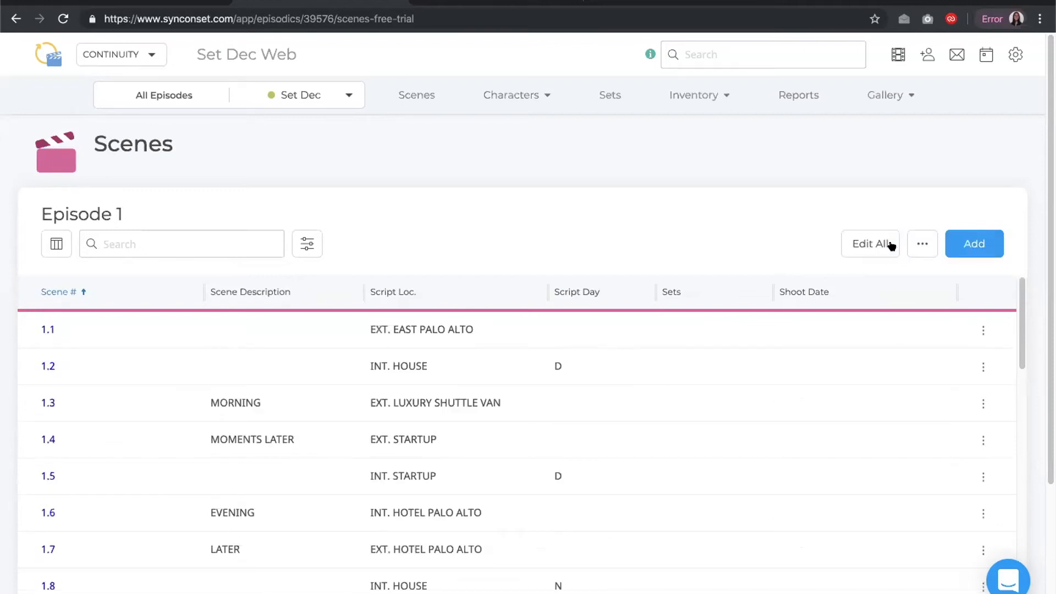
Examine scene 1.1's inline editing and row actions menu without making changes
left_click(984, 327)
left_click(926, 358)
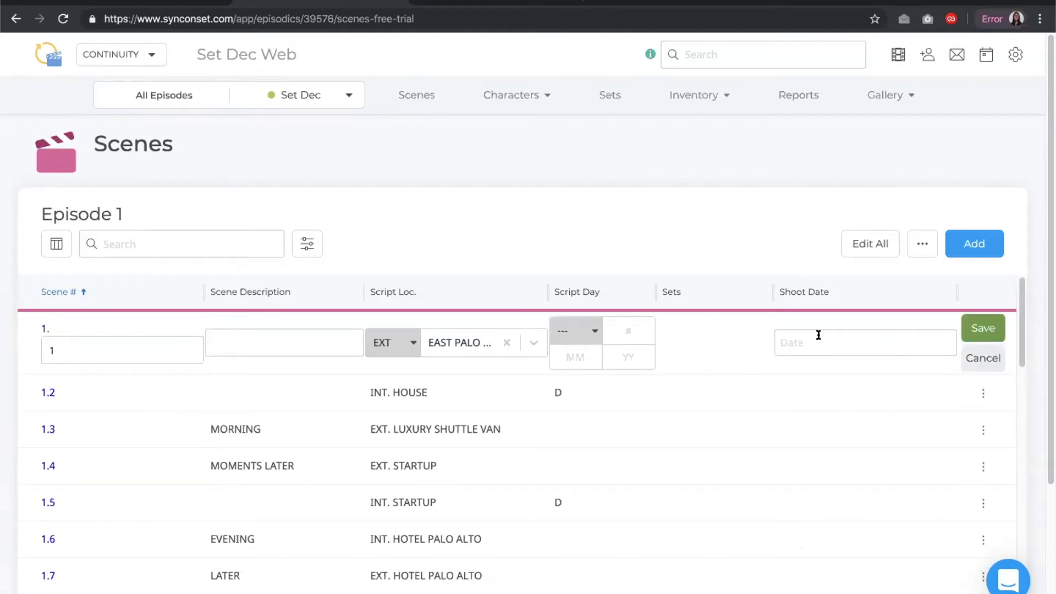
left_click(977, 329)
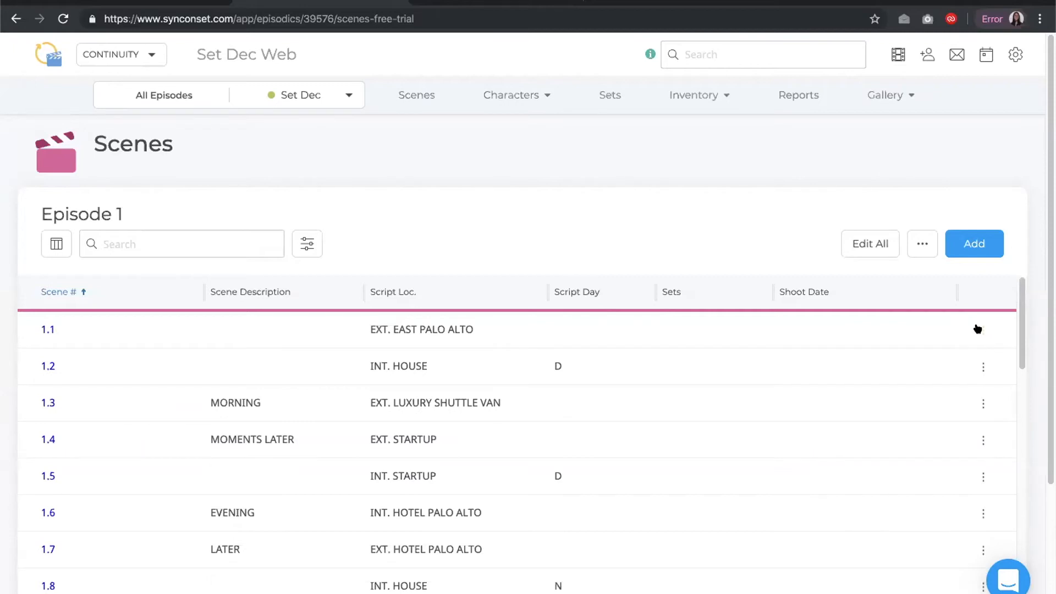
left_click(979, 329)
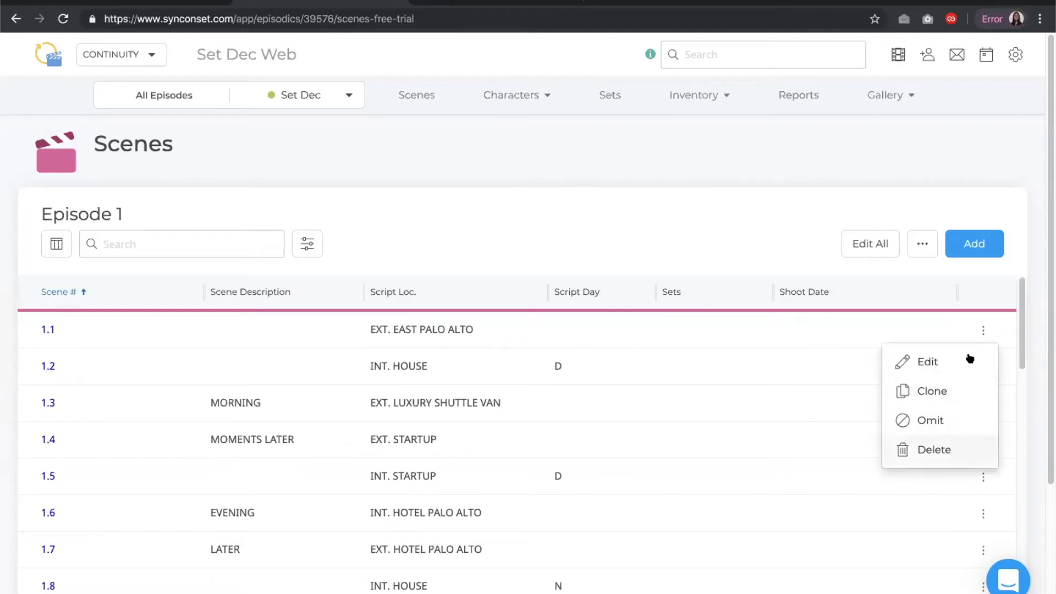
left_click(916, 290)
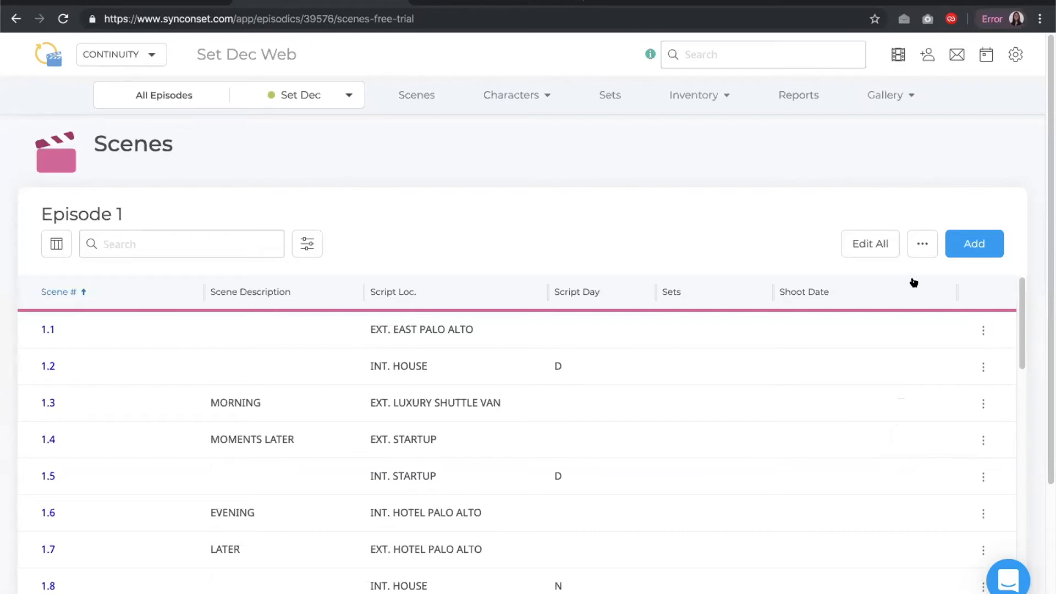
Assign the shoot date 08/02/2020 to scenes 1.1, 1.2 and 1.3
left_click(914, 250)
left_click(875, 276)
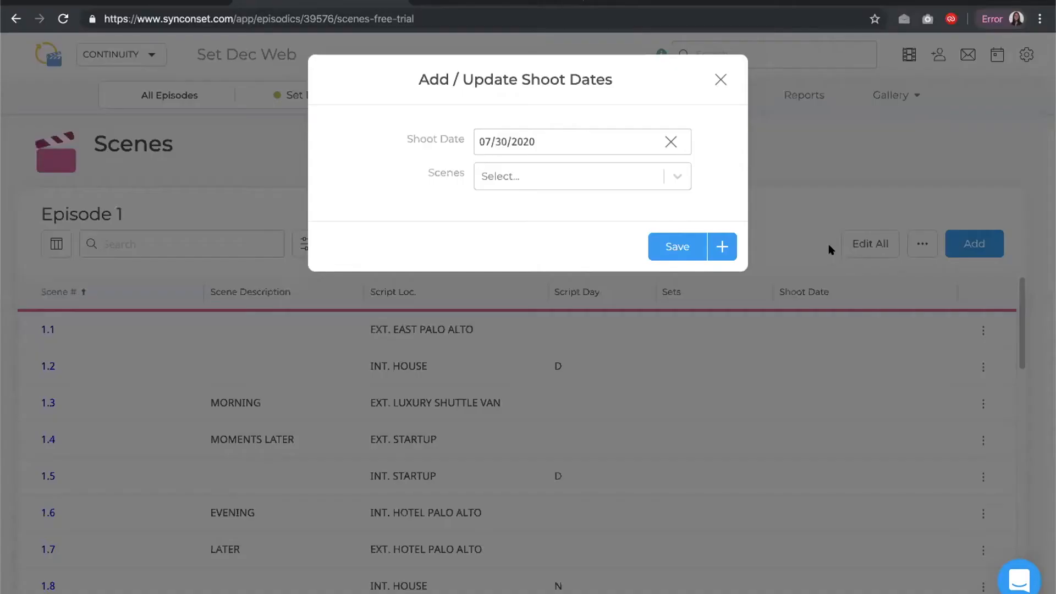
left_click(581, 145)
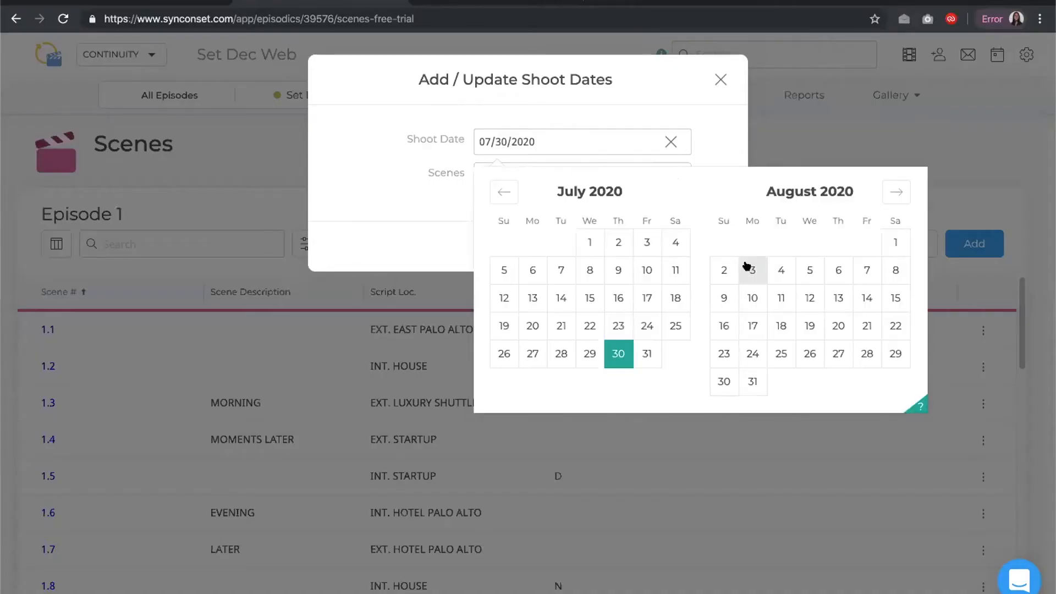
left_click(725, 269)
left_click(521, 180)
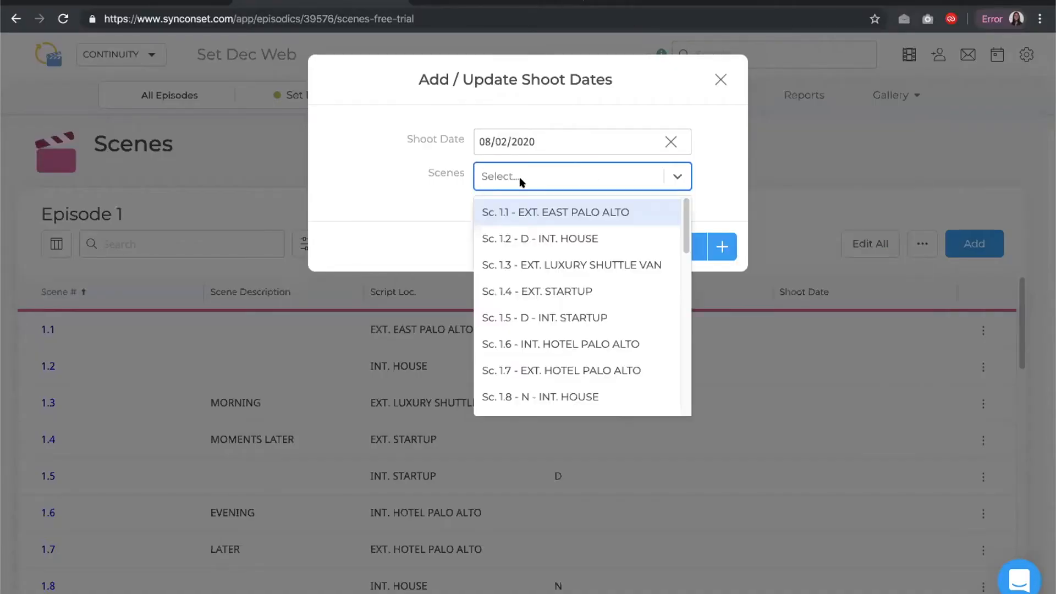
left_click(536, 203)
left_click(630, 176)
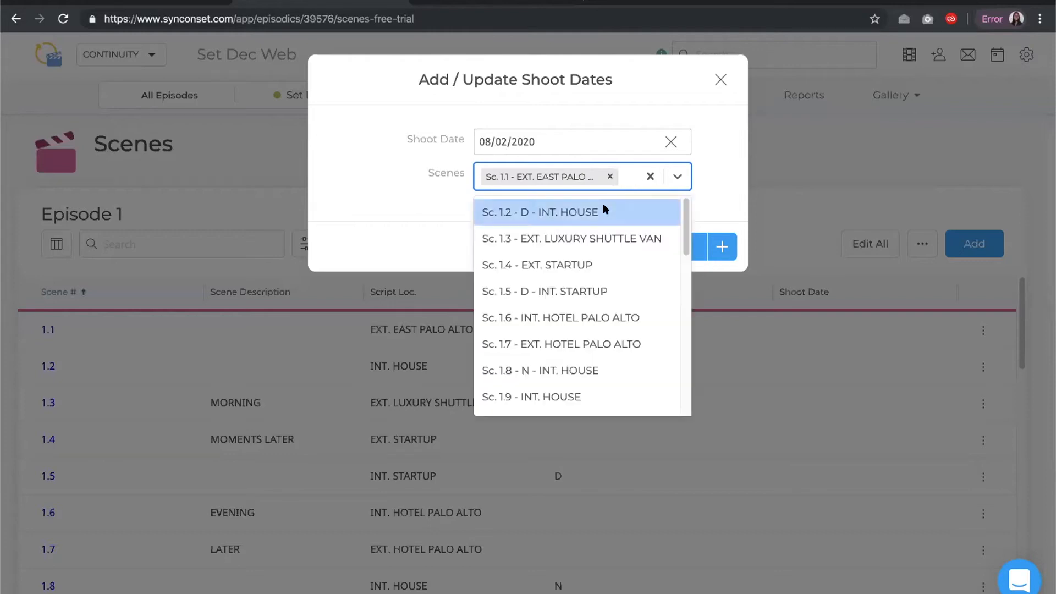
left_click(604, 207)
left_click(620, 184)
left_click(595, 227)
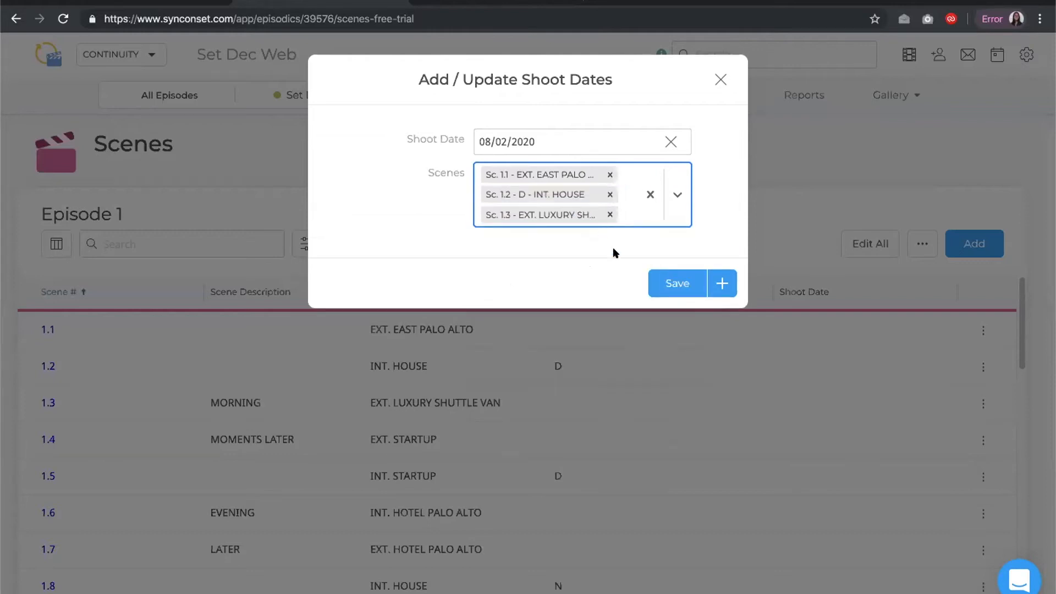
left_click(672, 284)
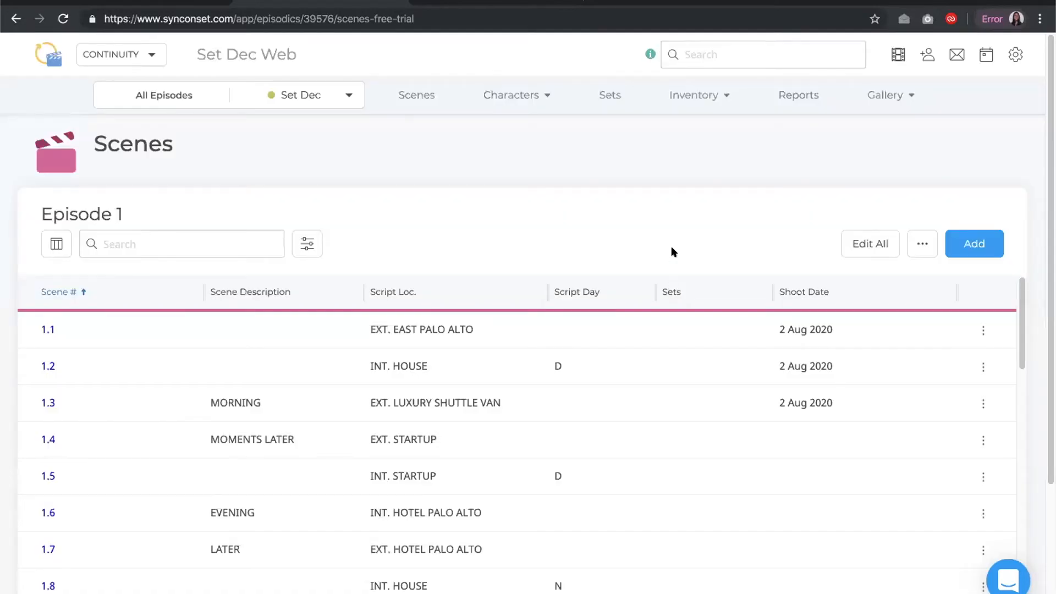
Open the Create Scene form and close it without saving
left_click(958, 243)
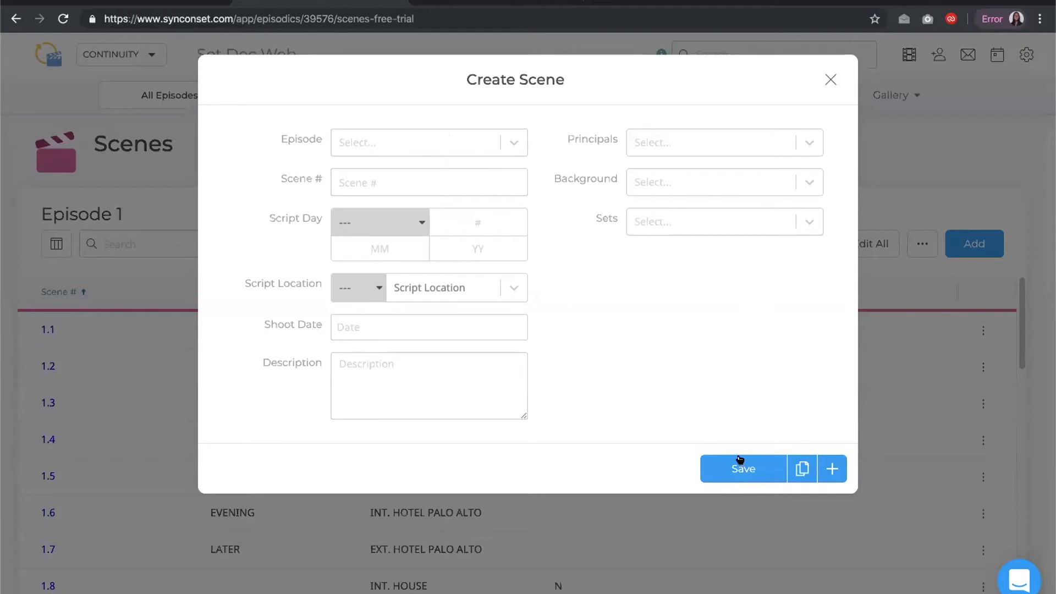
left_click(830, 78)
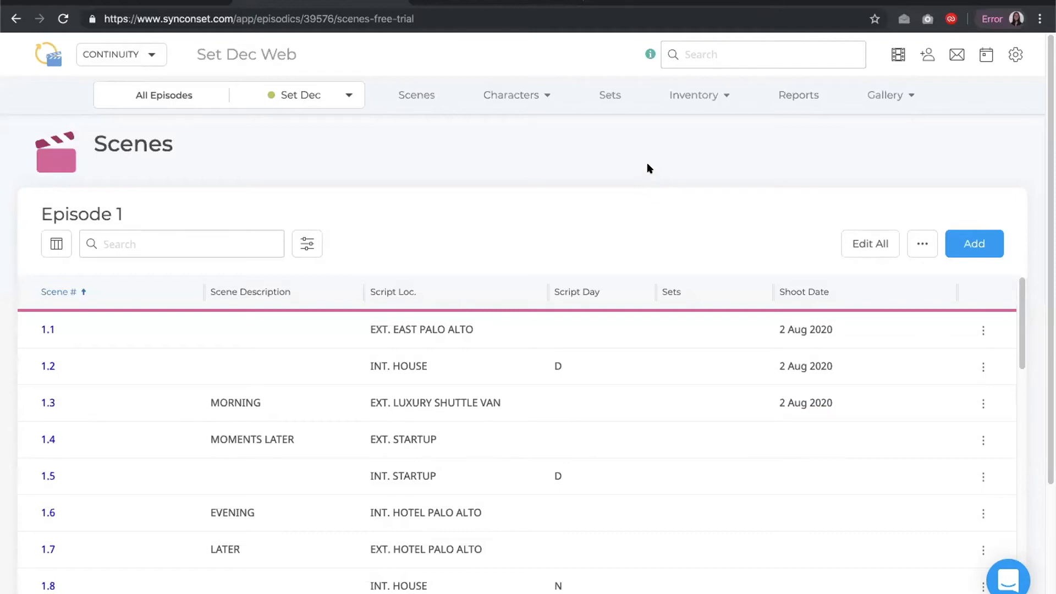
Open the Sets page and generate set suggestions for the episode's scenes
left_click(609, 105)
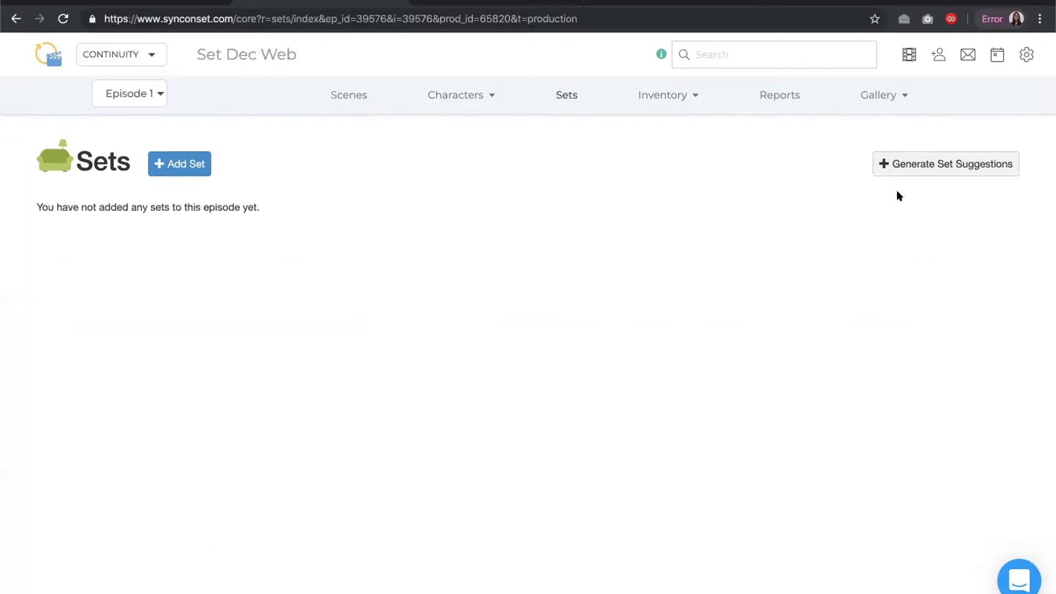
left_click(920, 171)
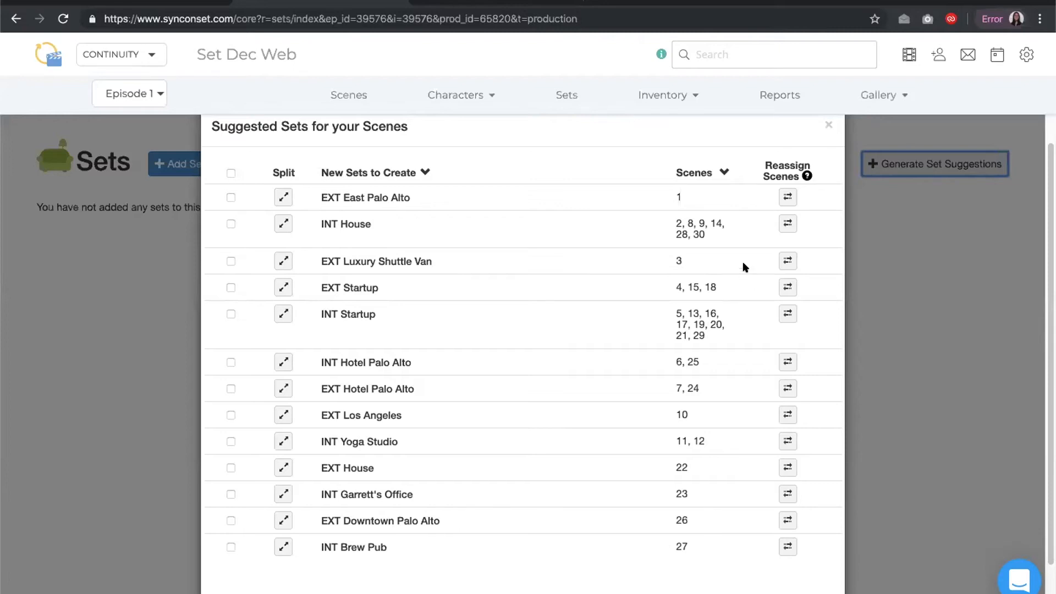
Open the Reassign Scenes and Split dialogs for the EXT East Palo Alto suggestion and cancel both
left_click(785, 199)
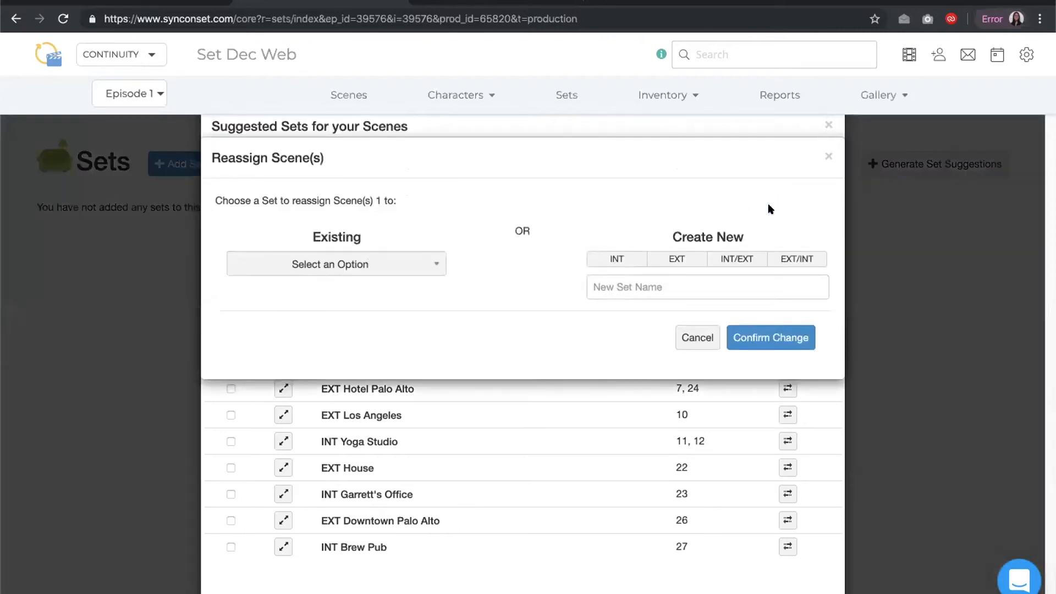
left_click(698, 336)
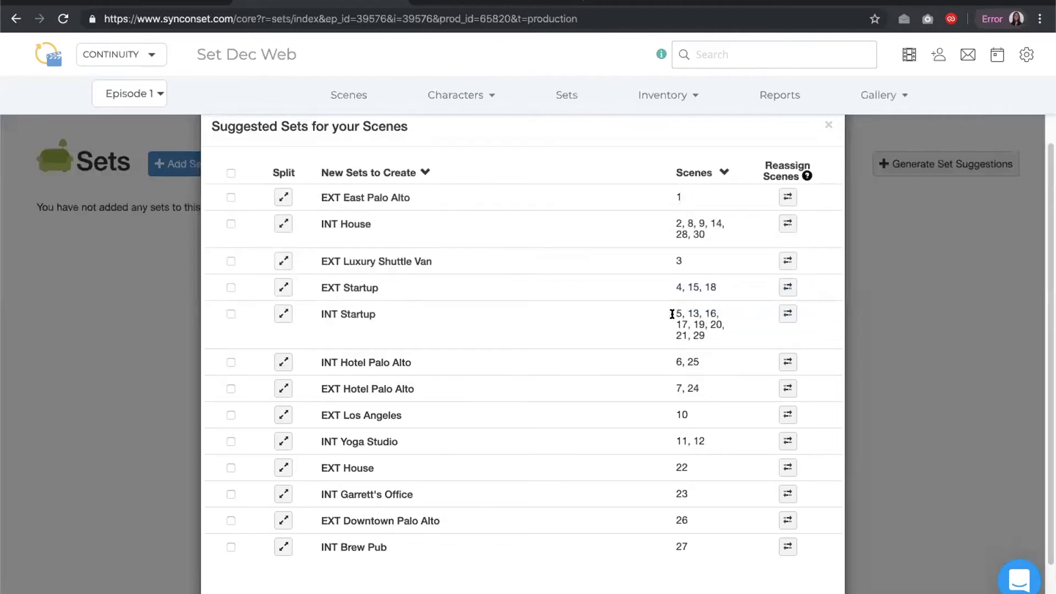
left_click(283, 196)
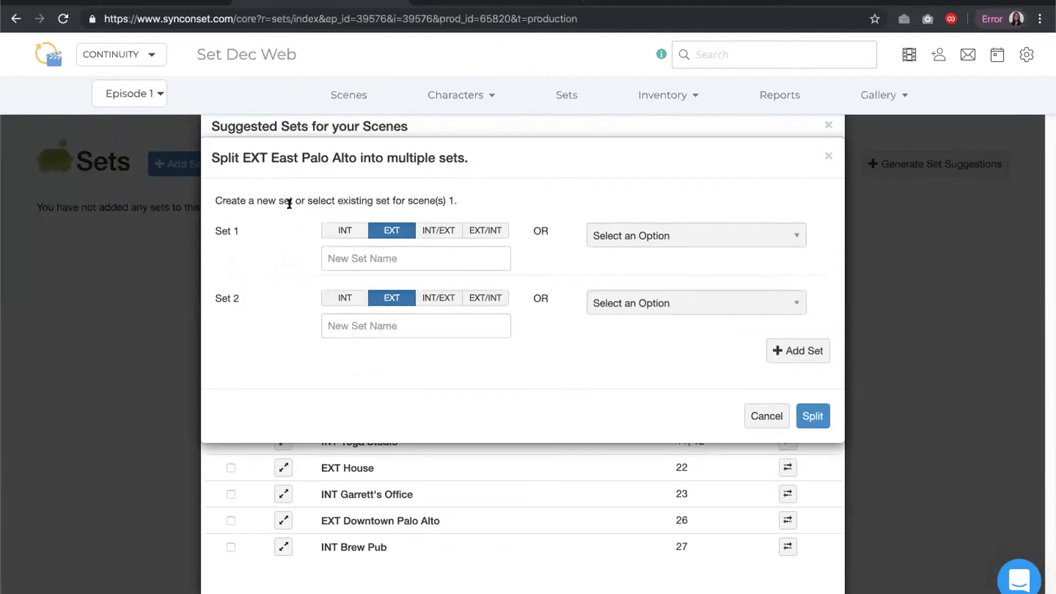
left_click(753, 420)
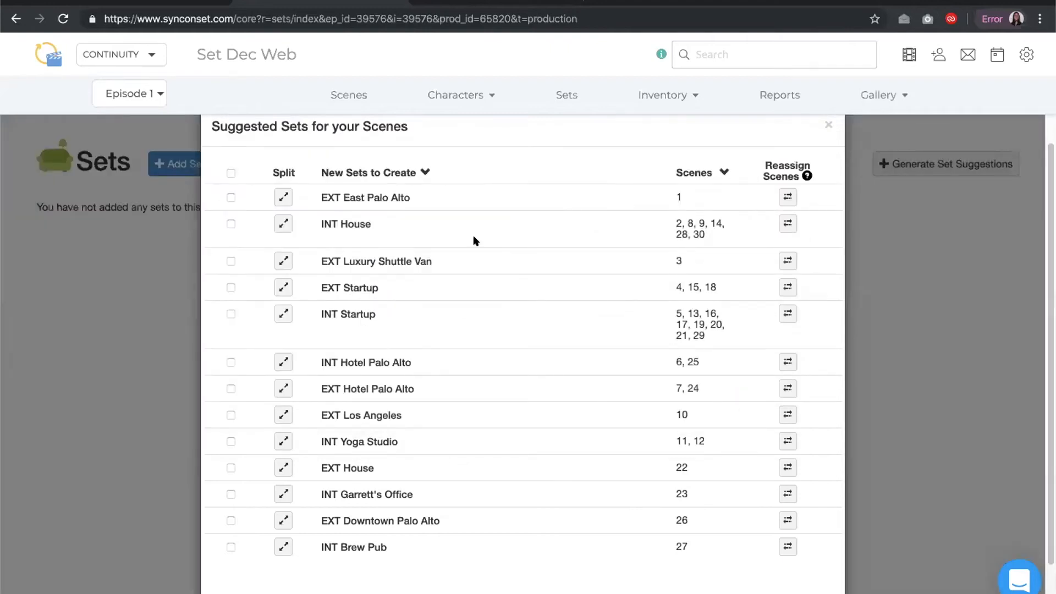
Select all suggested sets and create them
left_click(230, 171)
scroll(659, 331, "down", 2)
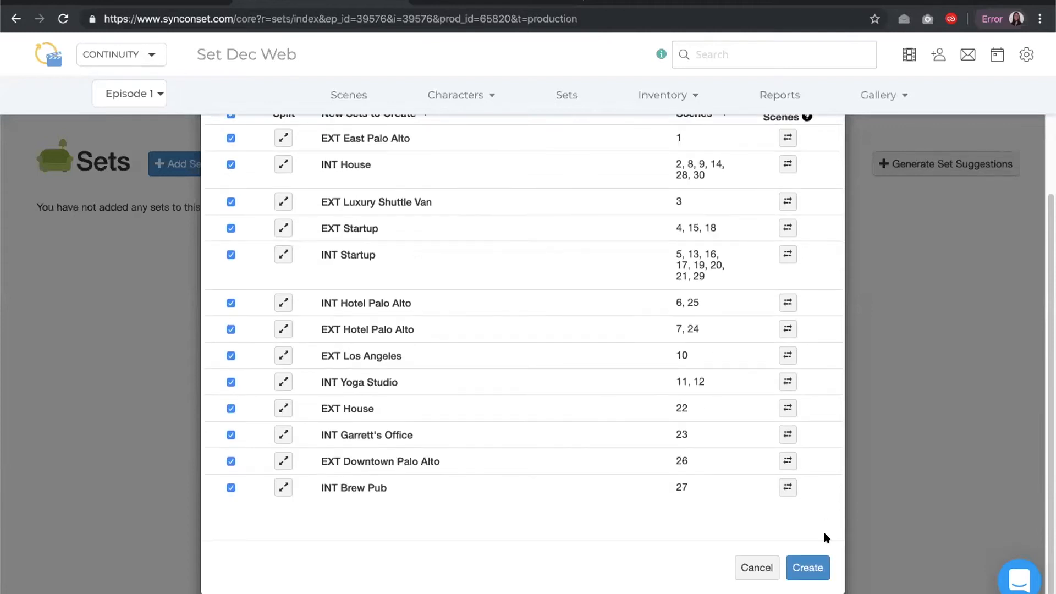
left_click(821, 569)
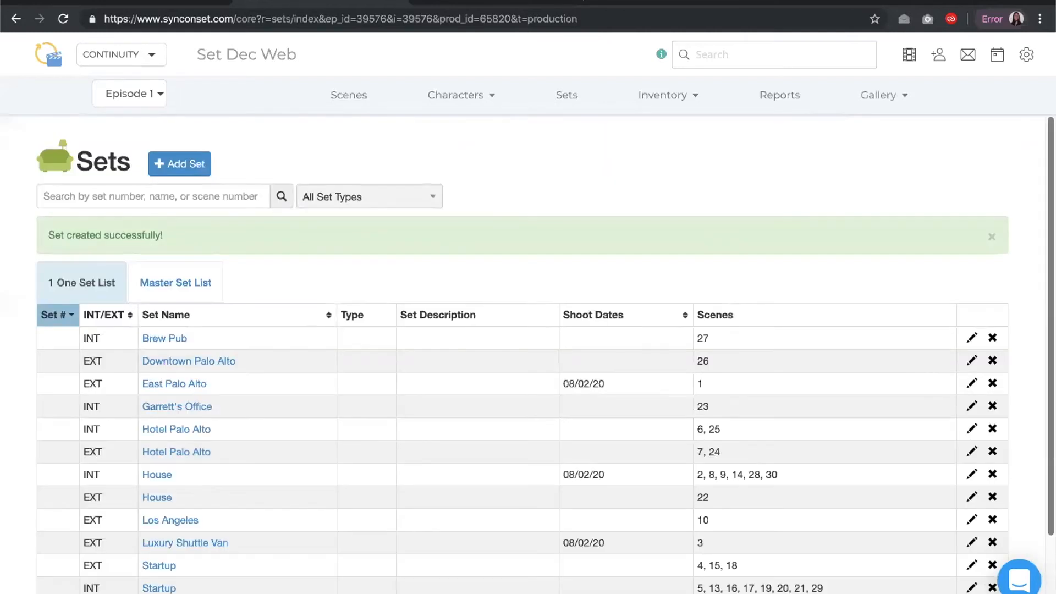
Add a new set named Coffee Shop
scroll(528, 352, "down", 1)
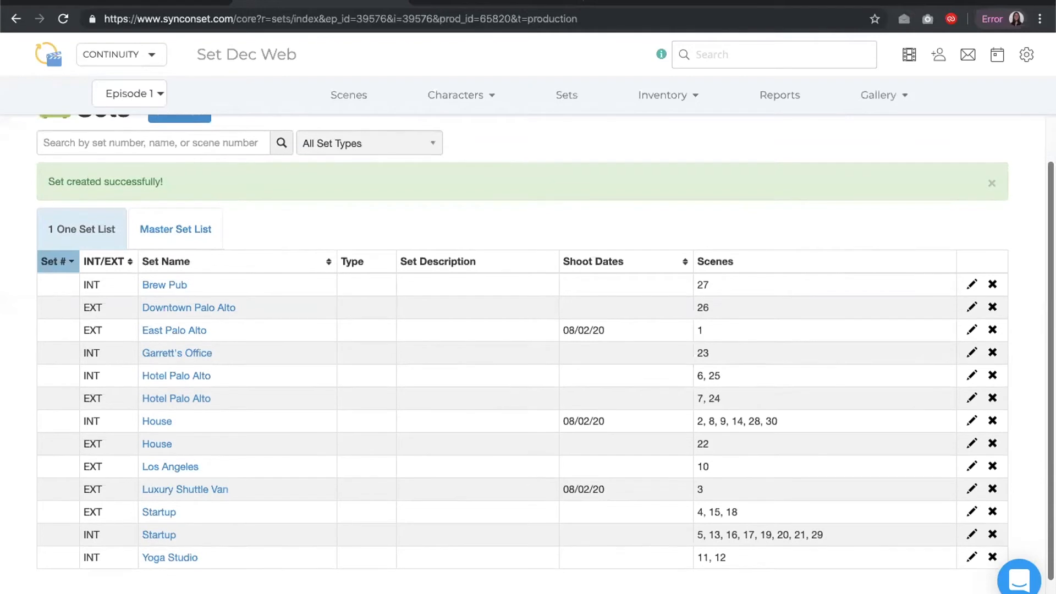
right_click(1051, 287)
left_click(993, 214)
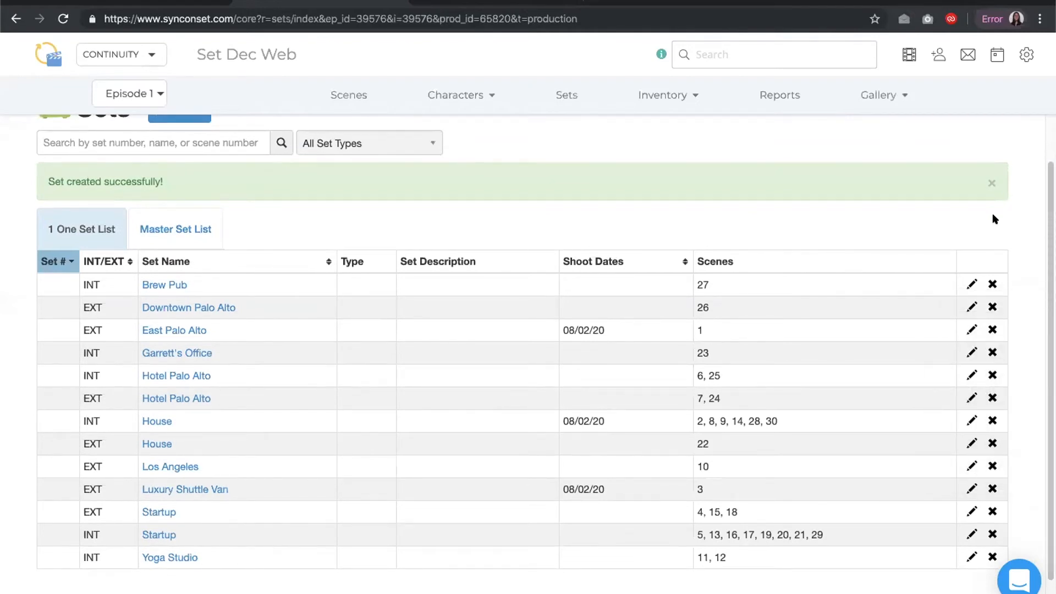
scroll(1049, 330, "up", 1)
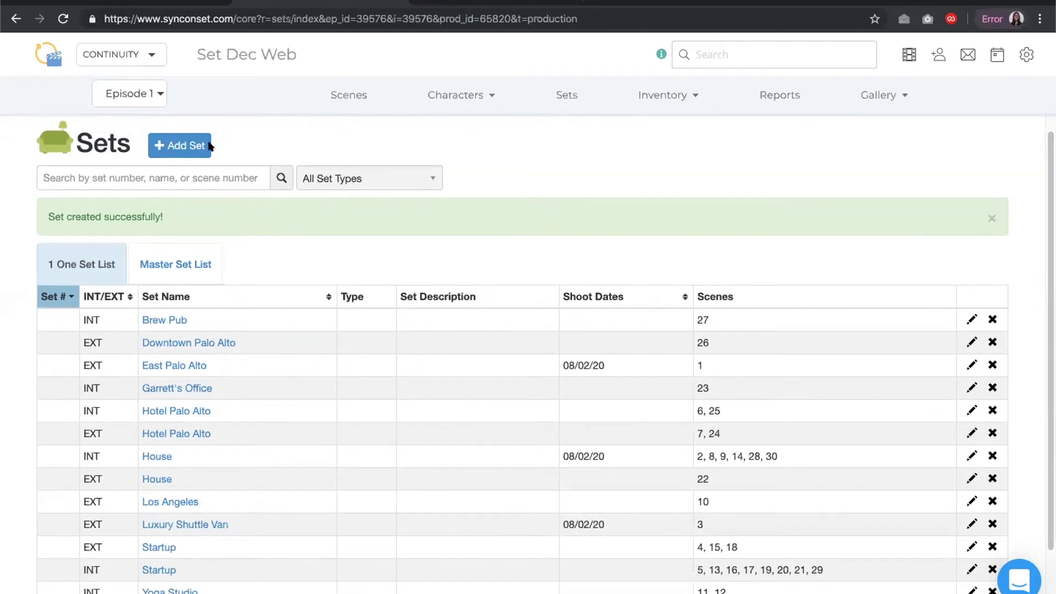
left_click(198, 146)
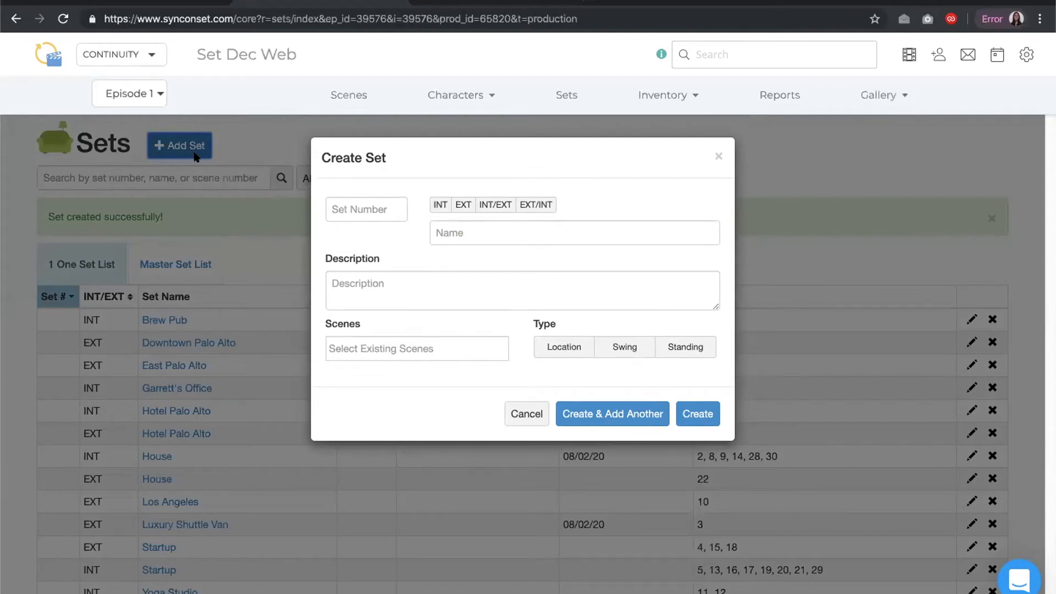
left_click(456, 231)
type("Coffee")
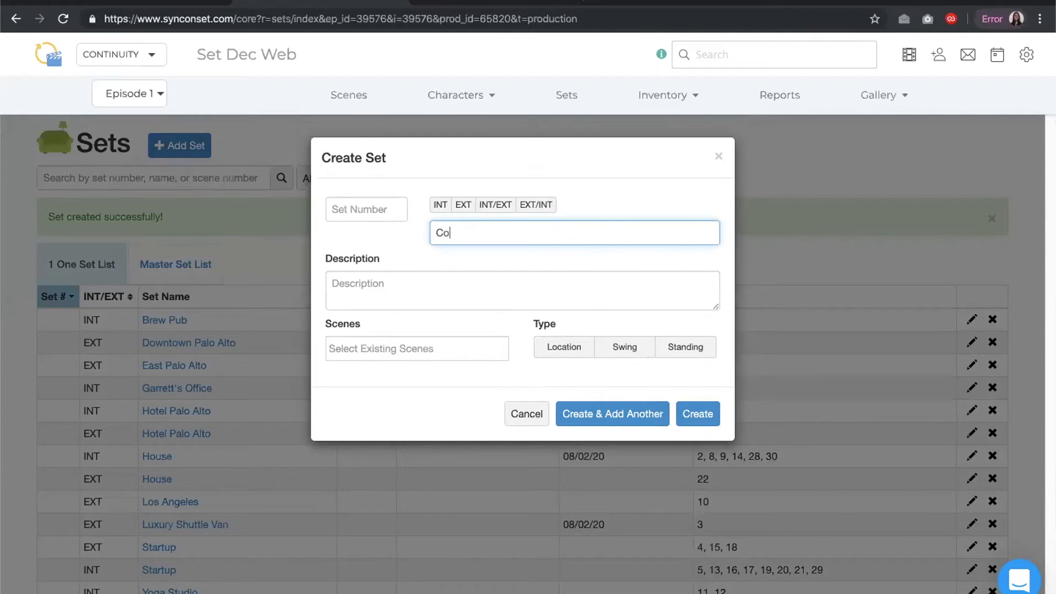
type(" Shop")
left_click(683, 408)
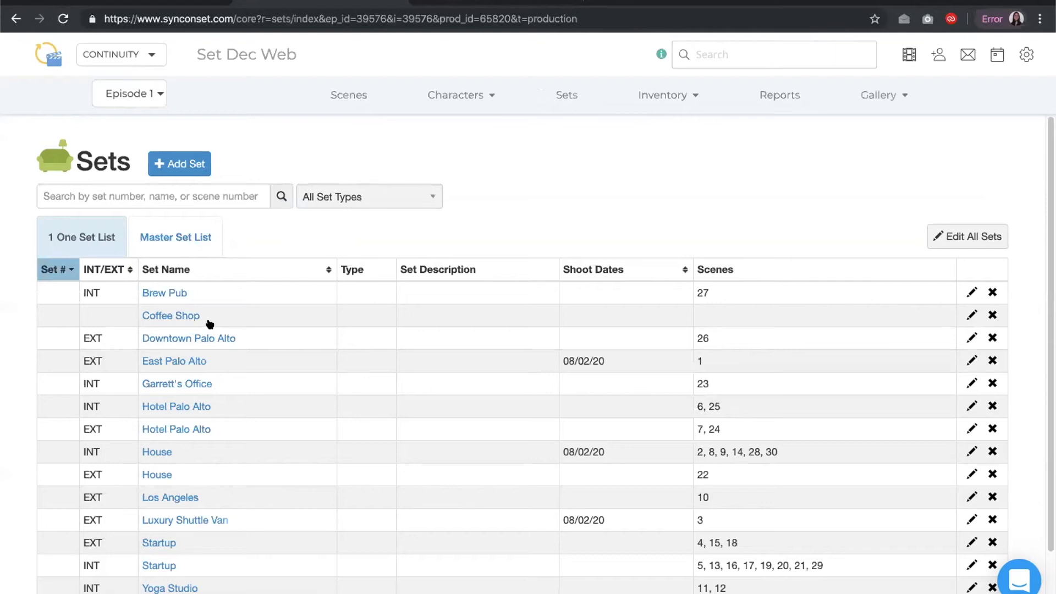
View the Master Set List, then open Edit All Sets for the episode's list and close it without changes
left_click(176, 236)
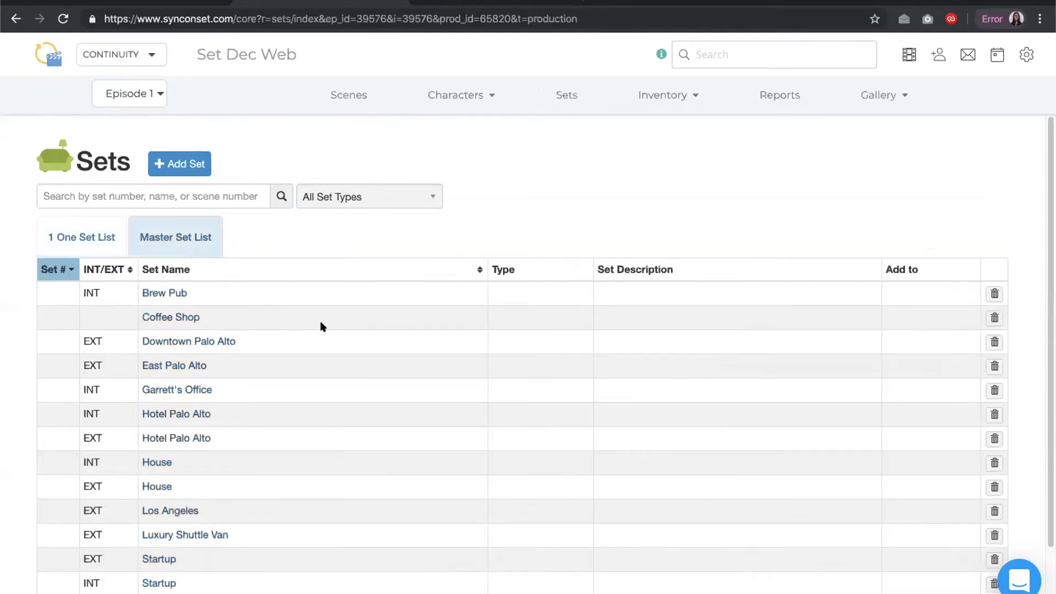
scroll(323, 327, "down", 1)
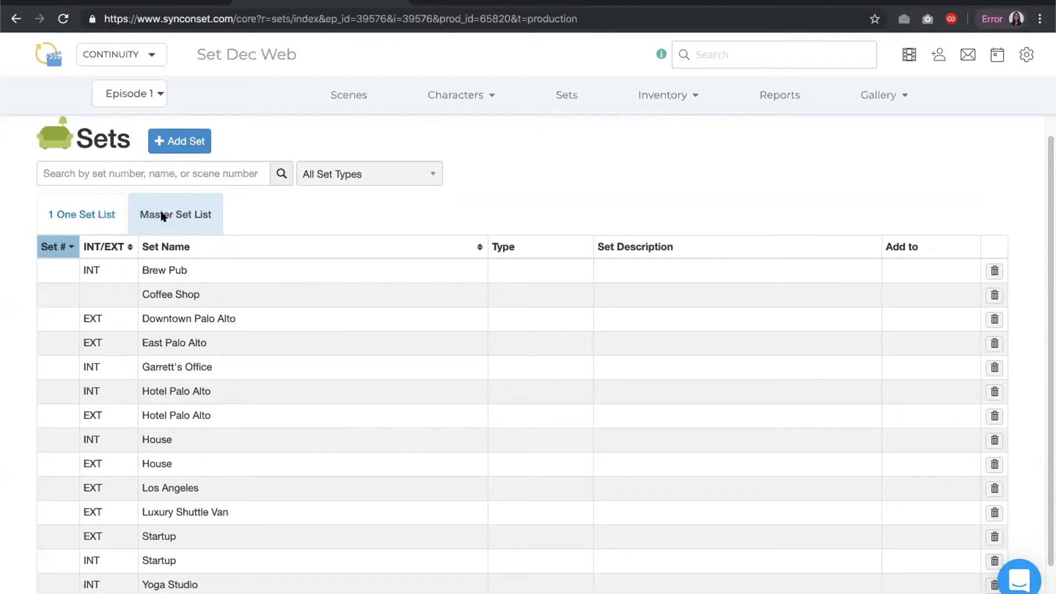
left_click(101, 215)
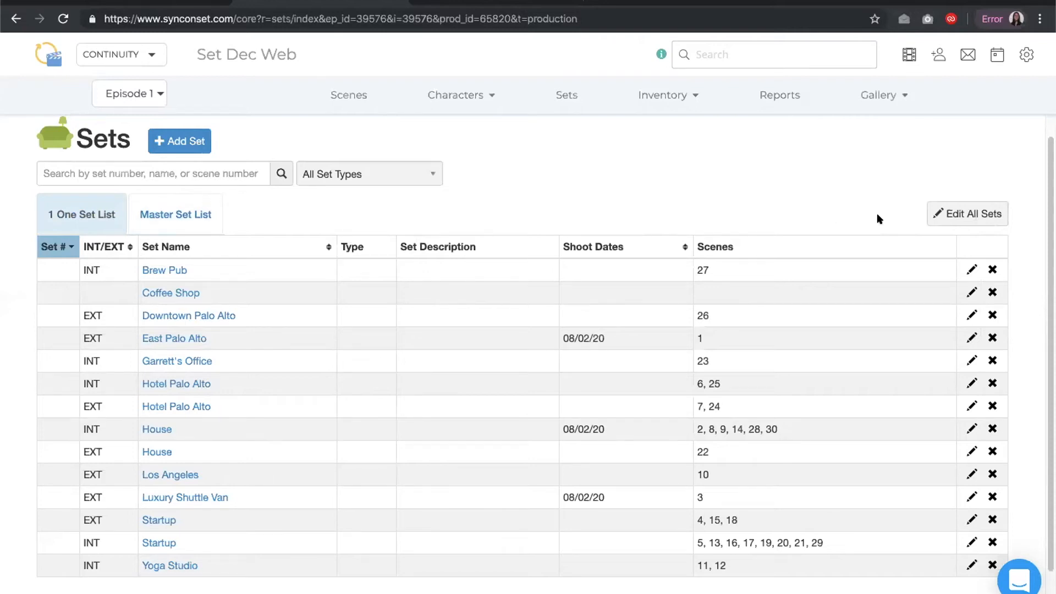
left_click(952, 213)
scroll(964, 282, "down", 2)
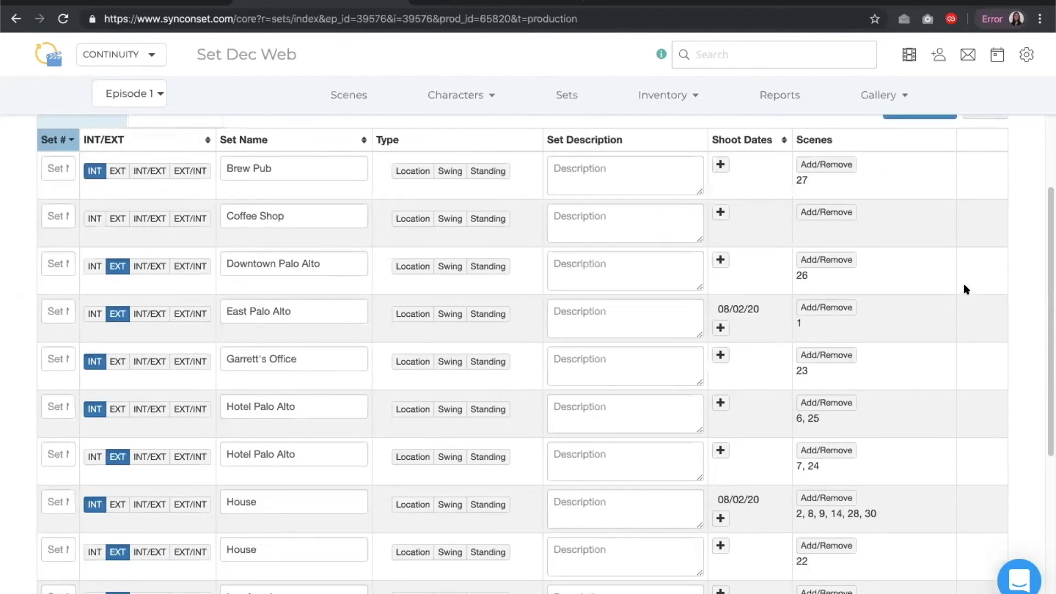
scroll(987, 239, "up", 1)
left_click(912, 144)
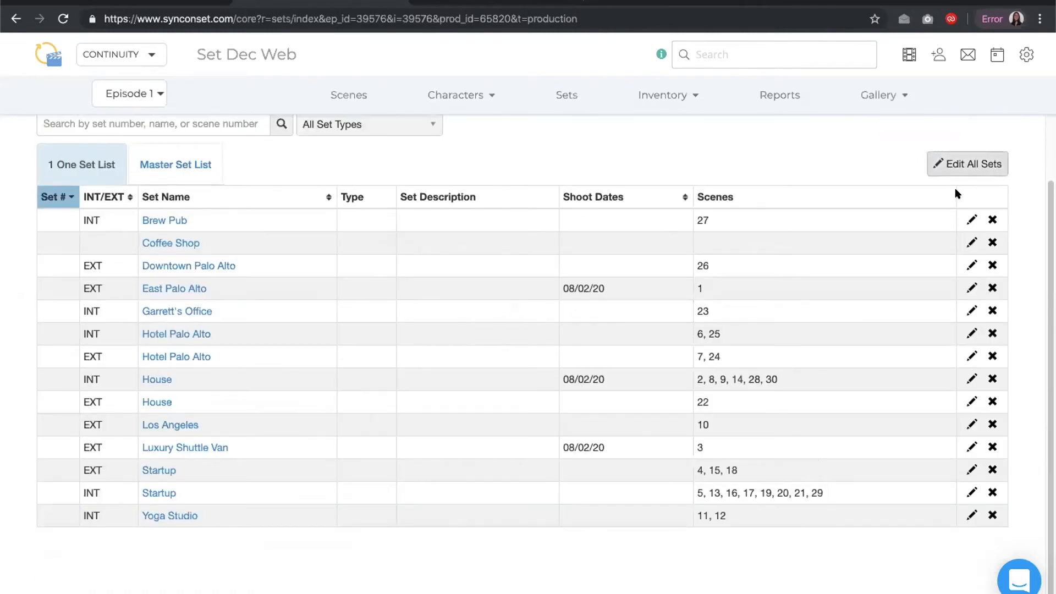
Edit the Brew Pub set, giving it set number 1 and type Location, and save
left_click(963, 220)
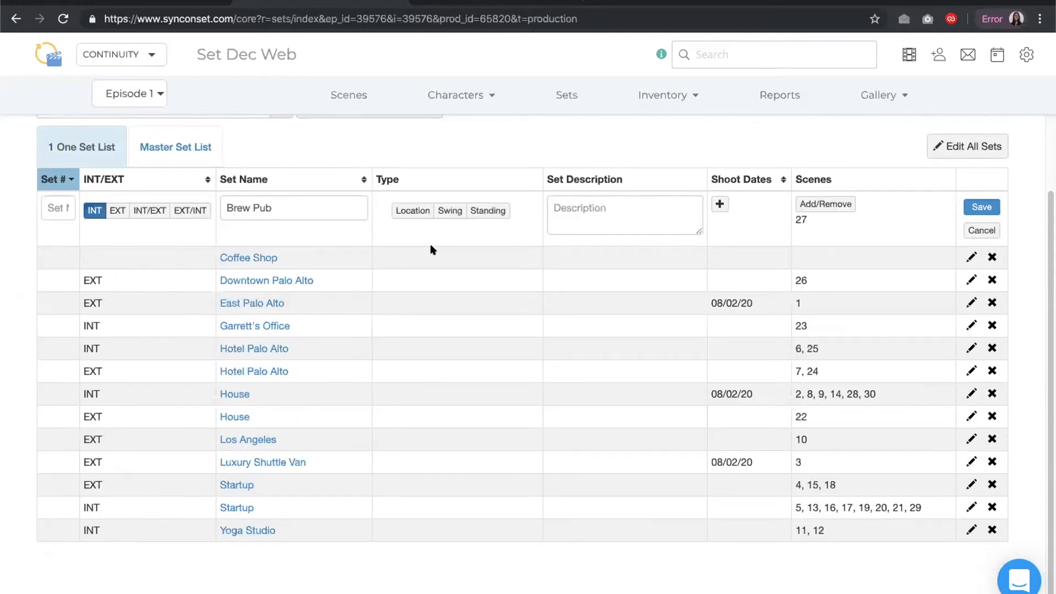
left_click(51, 205)
type("1")
left_click(398, 211)
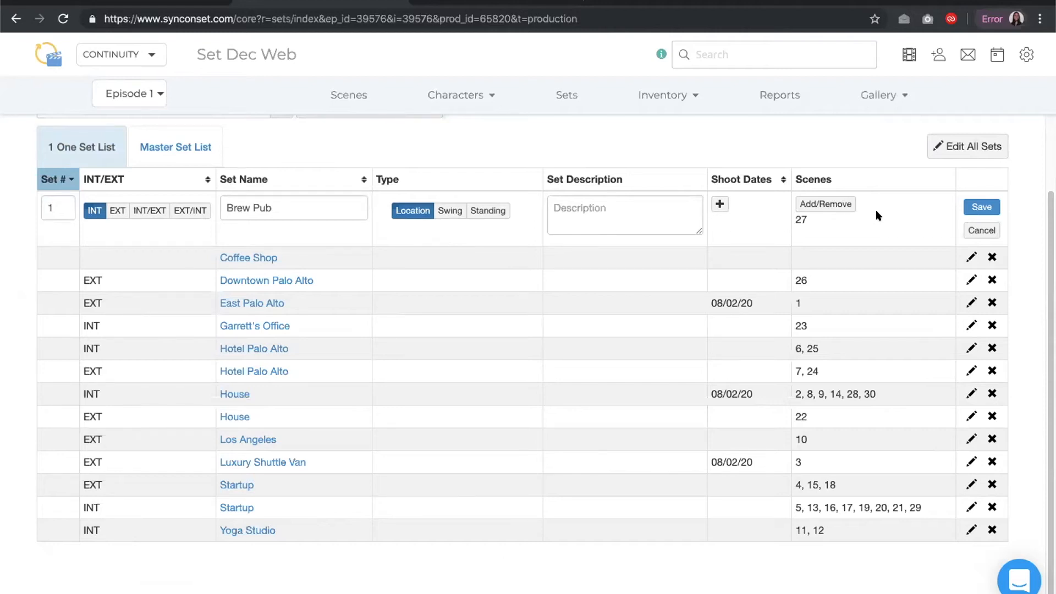
left_click(978, 207)
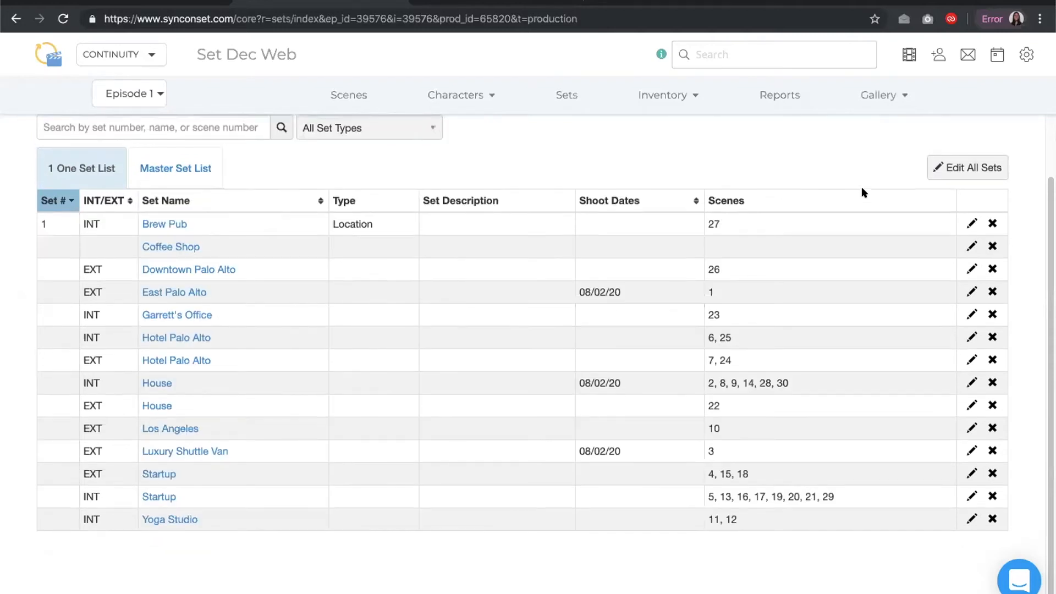
Open the set type filter list and close it without filtering
scroll(863, 190, "up", 1)
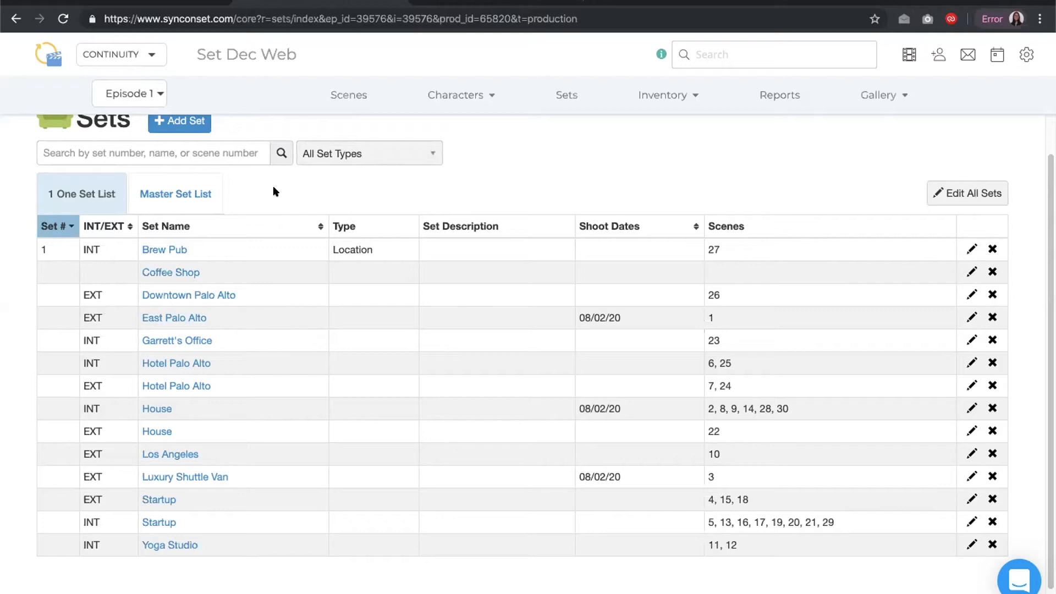
left_click(361, 155)
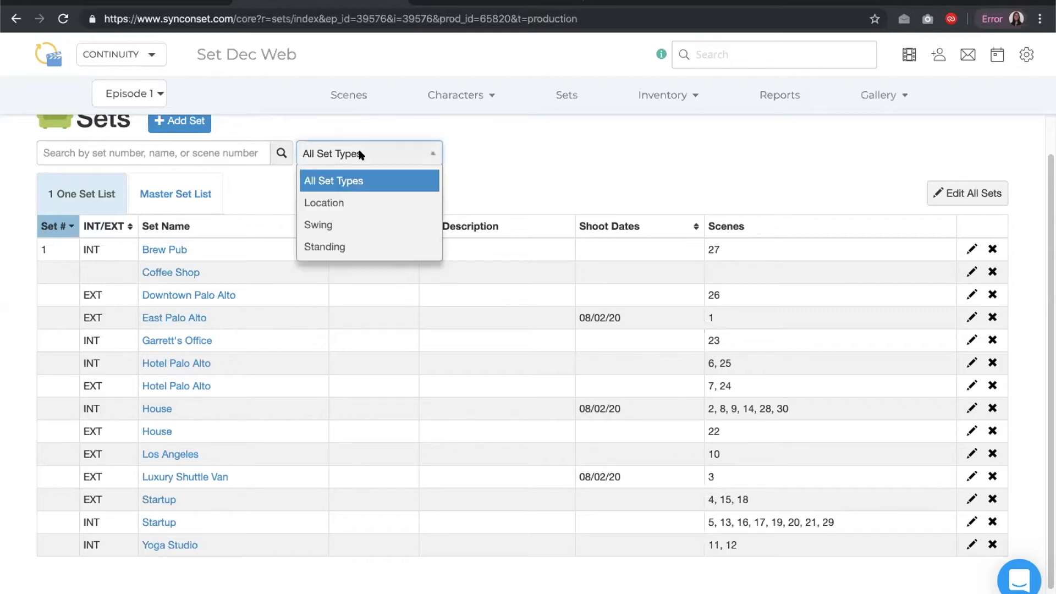
left_click(361, 155)
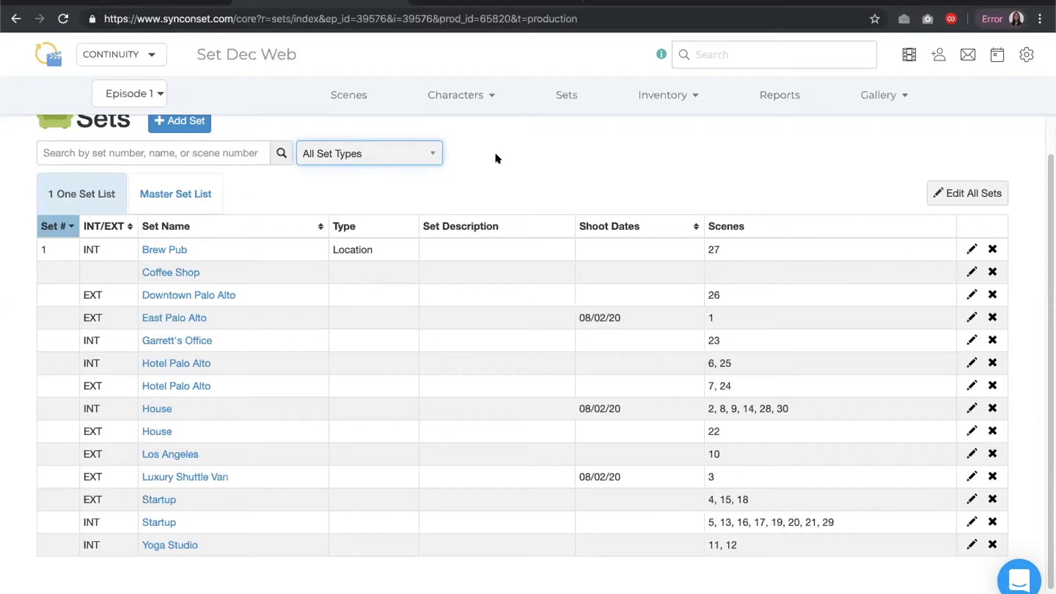
Open the Brew Pub set page and examine its Edit dialog and Set History without making changes
left_click(179, 250)
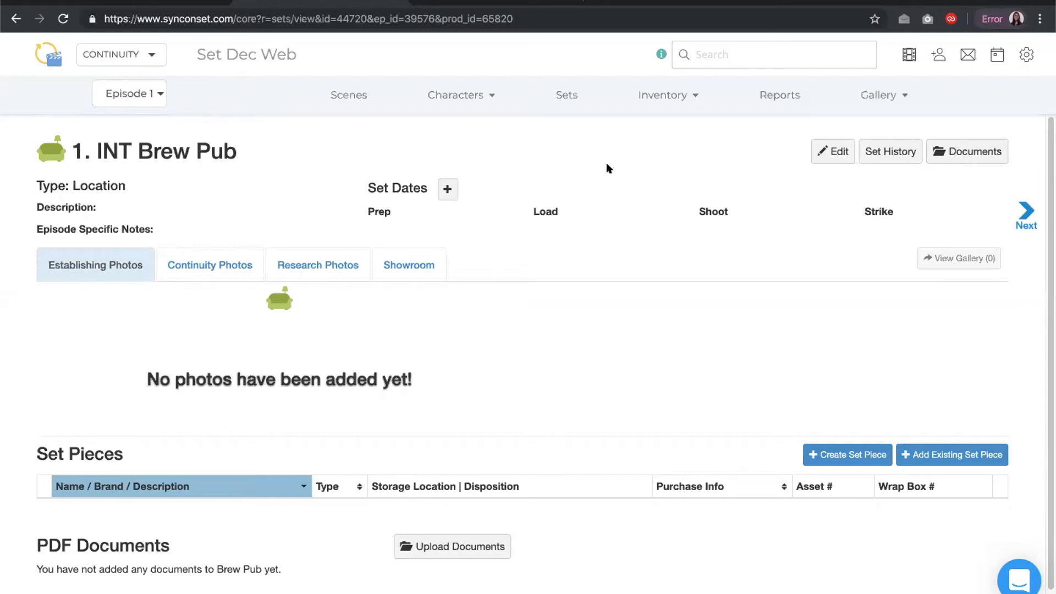
left_click(824, 151)
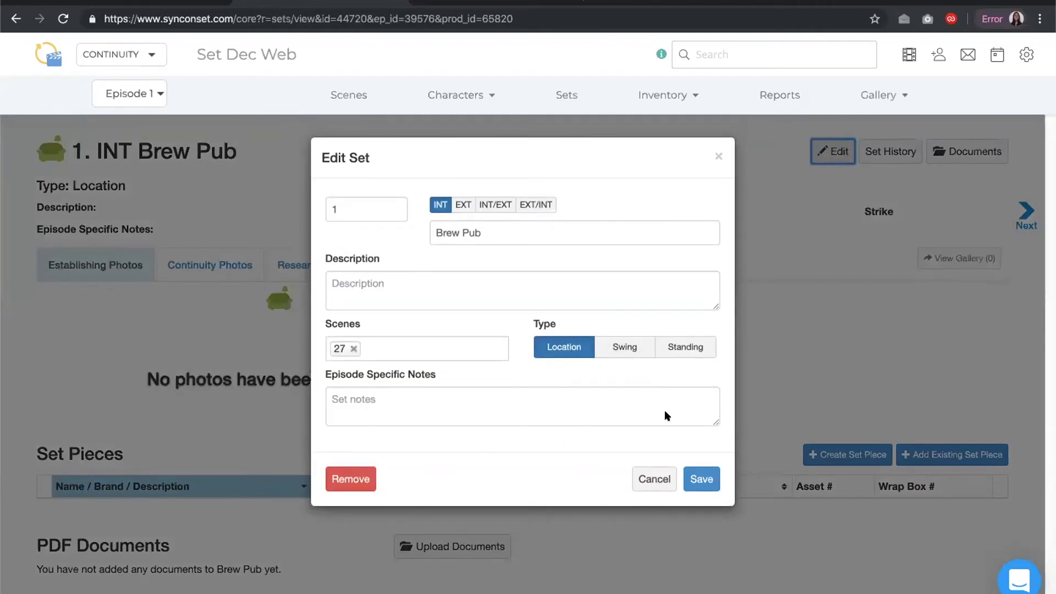
left_click(693, 478)
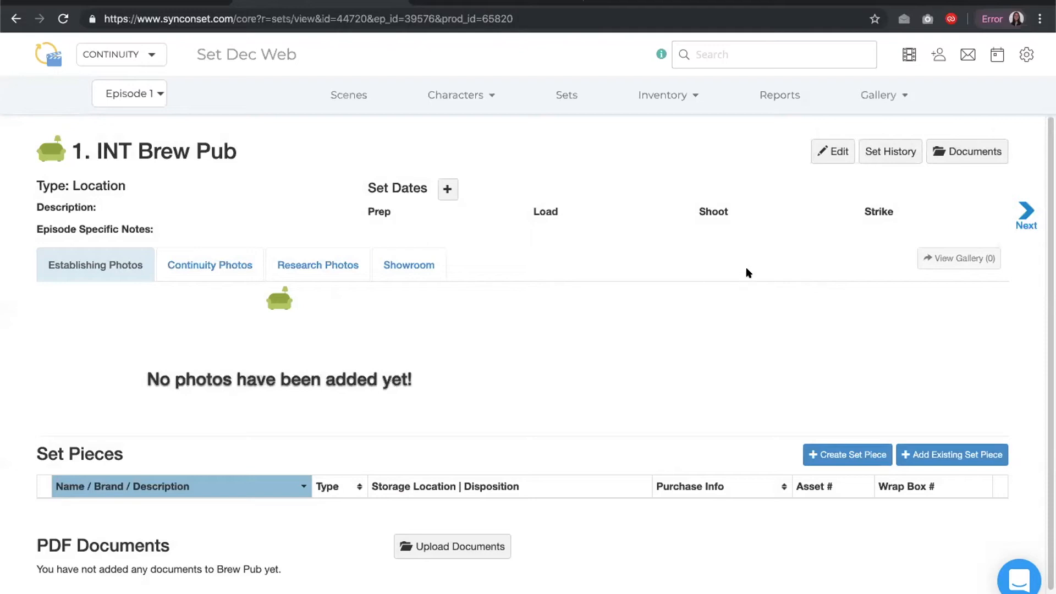
left_click(879, 152)
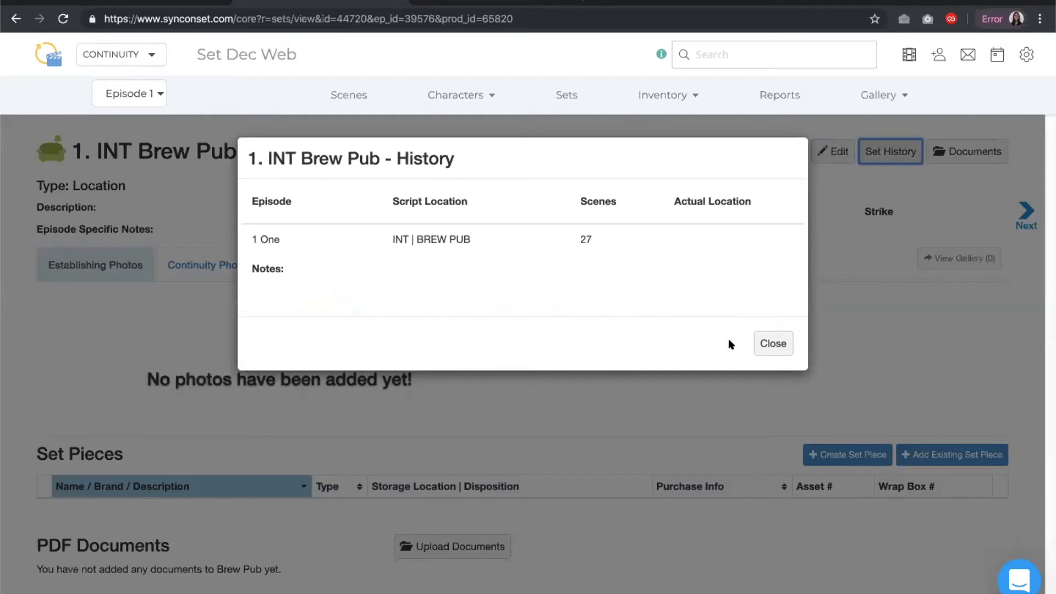
left_click(758, 339)
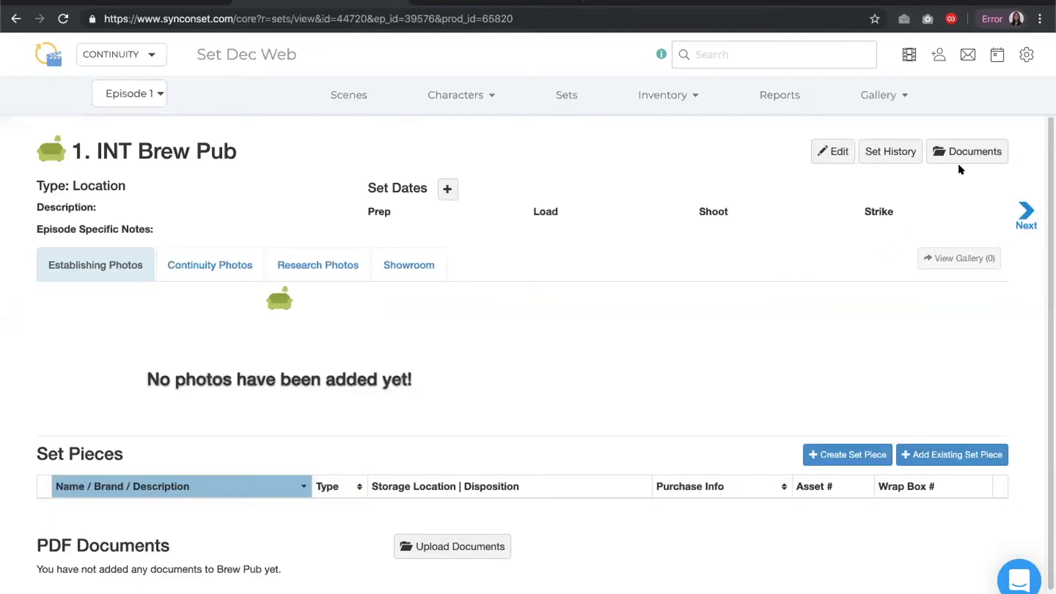
Add a Prep set date for Brew Pub from 7/31/2020 to 8/1/2020
scroll(466, 483, "down", 1)
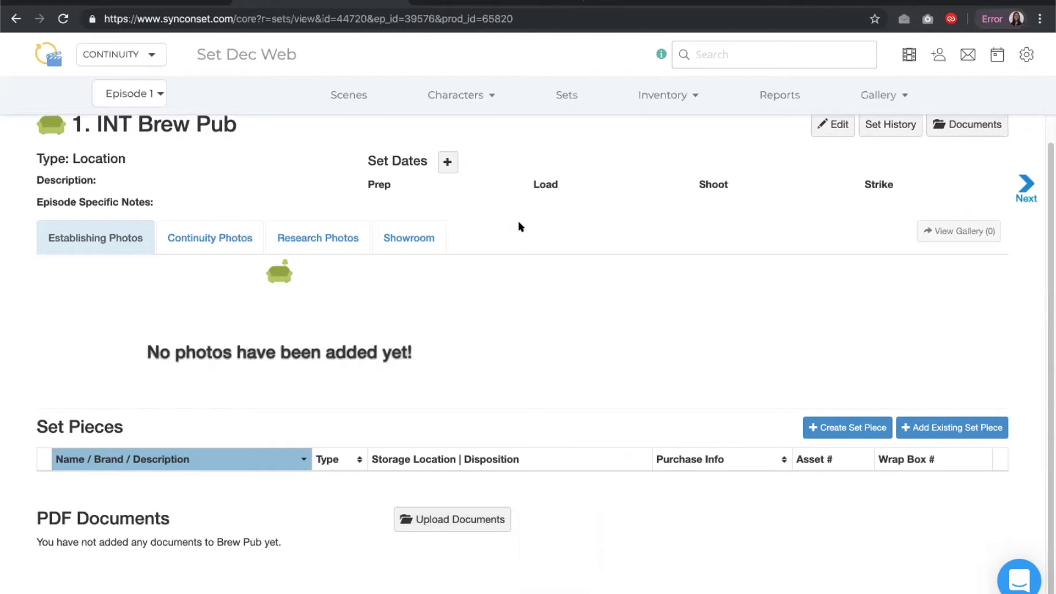
left_click(446, 162)
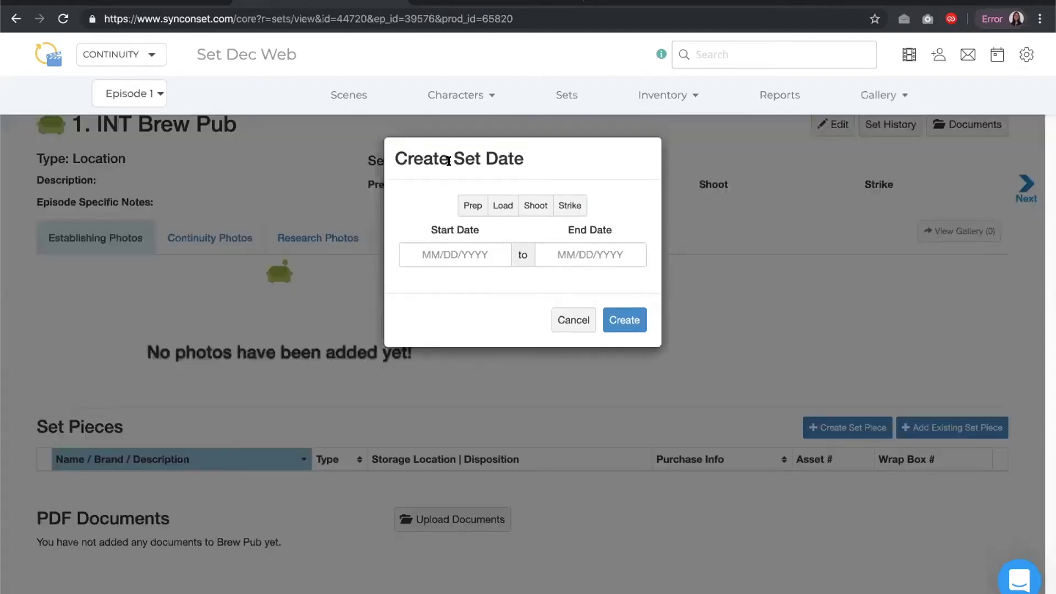
left_click(463, 200)
left_click(472, 253)
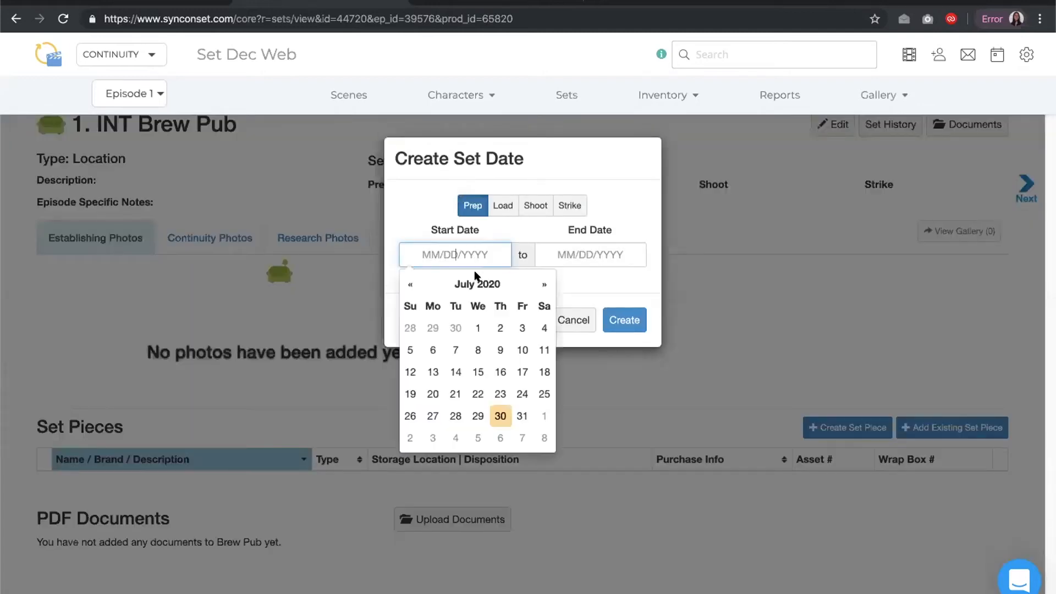
left_click(524, 415)
left_click(592, 256)
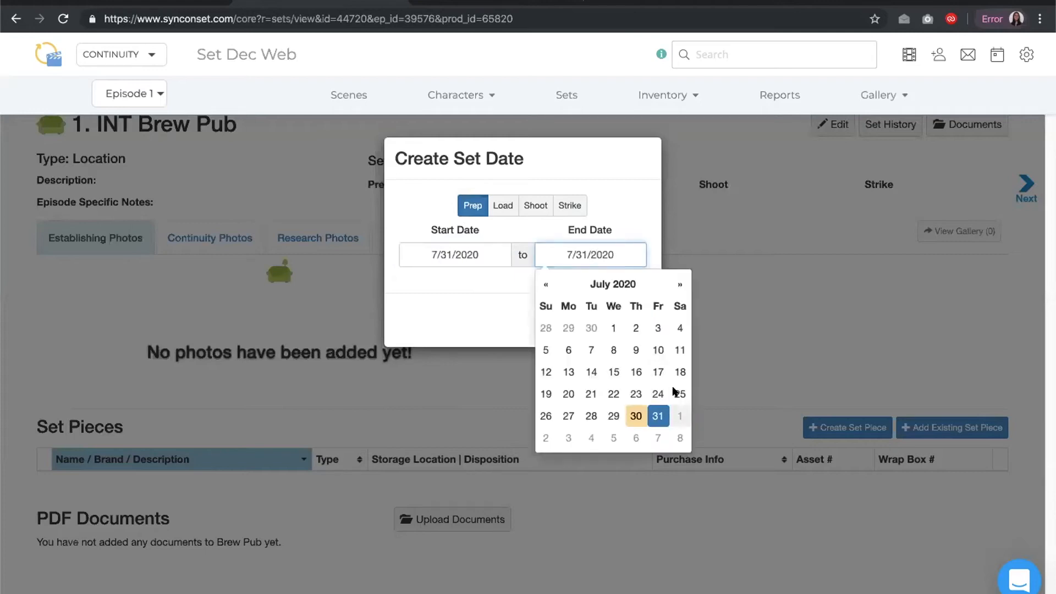
left_click(677, 415)
left_click(622, 322)
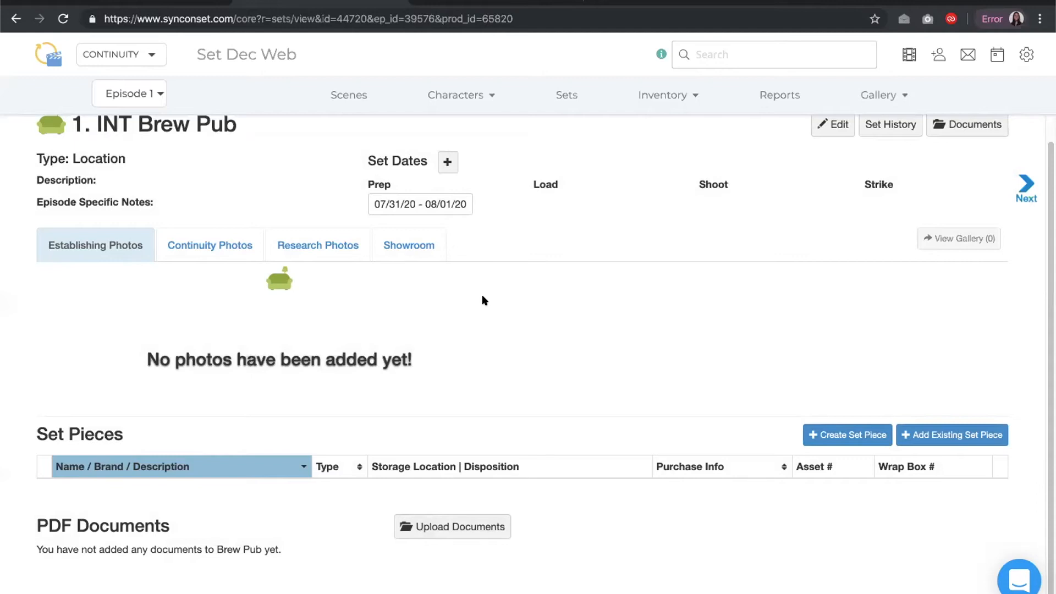
Browse the set's Continuity Photos, Research Photos and Showroom sections
left_click(196, 249)
left_click(306, 246)
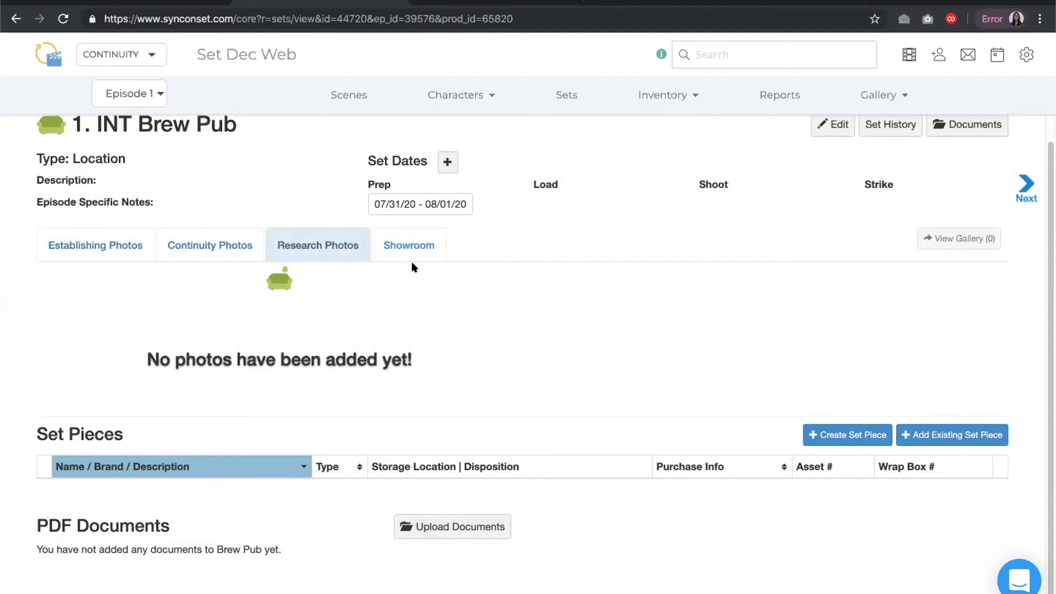
left_click(411, 257)
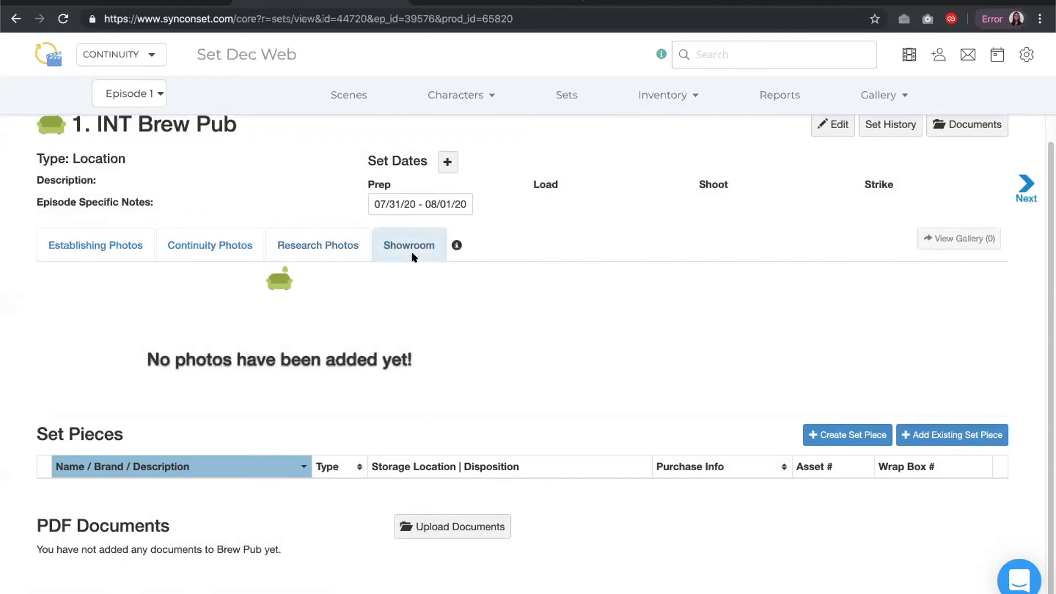
Add a bar photo from a file to the gallery while on the Establishing Photos section
left_click(125, 249)
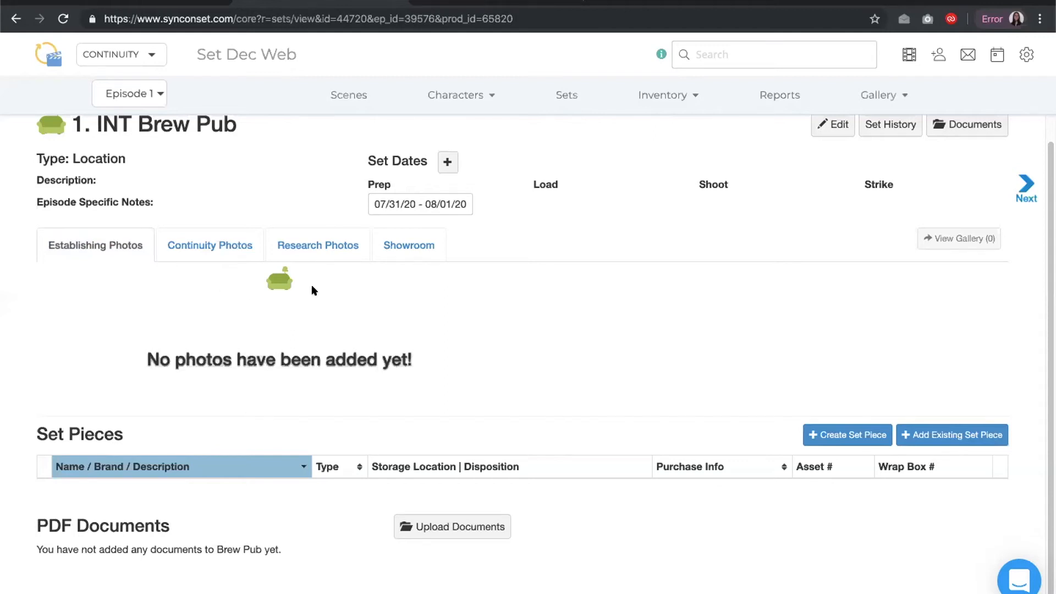
left_click(876, 99)
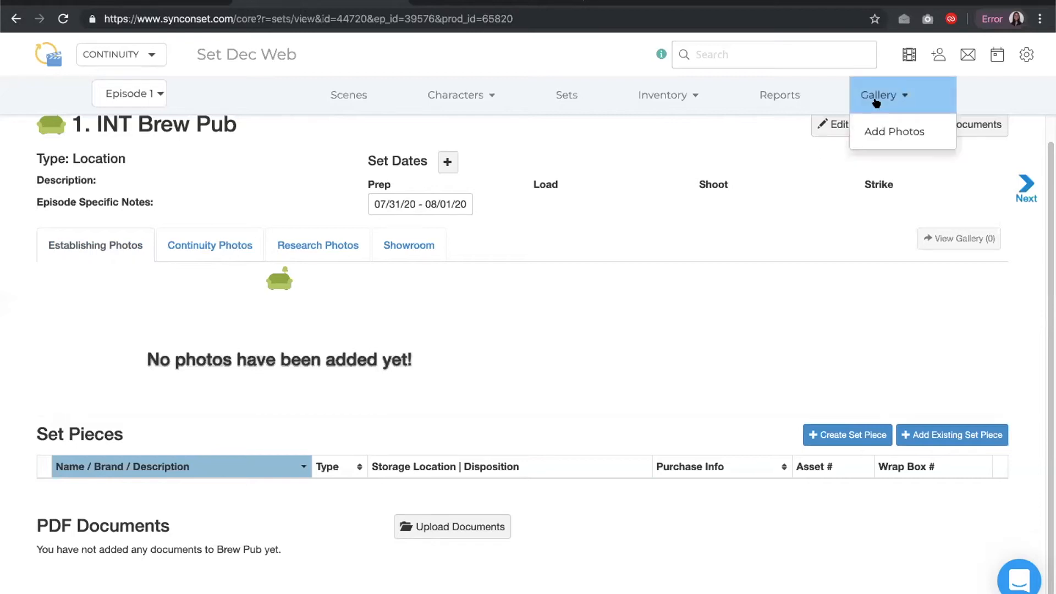
left_click(873, 132)
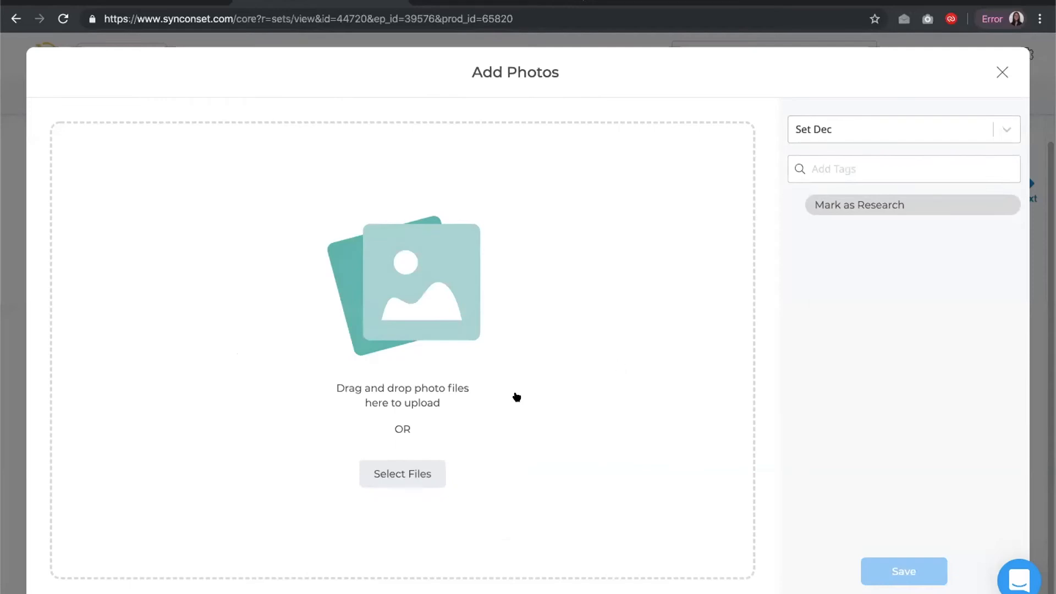
left_click(402, 476)
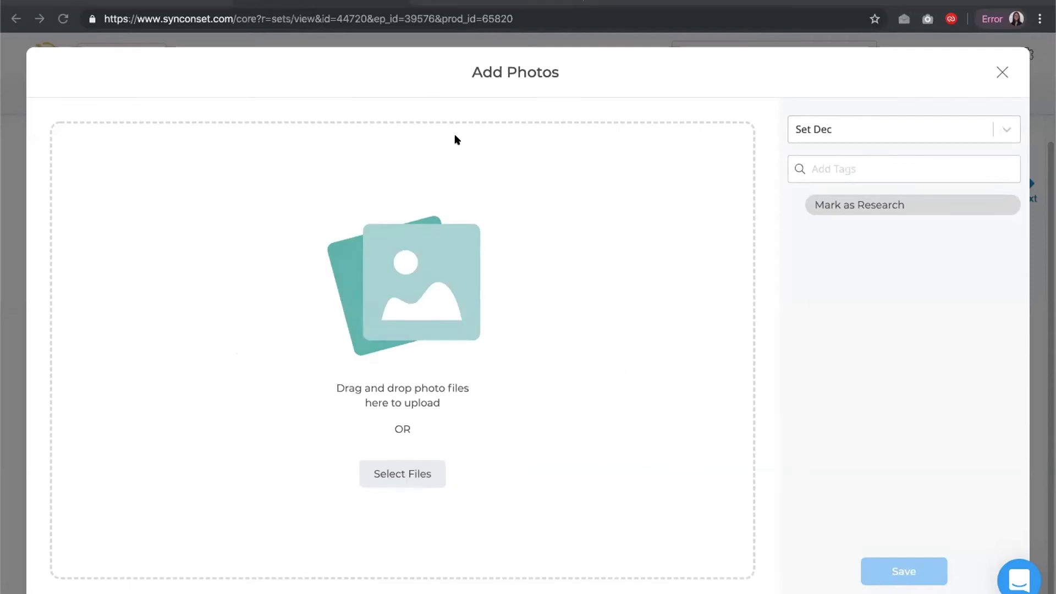
left_click(765, 334)
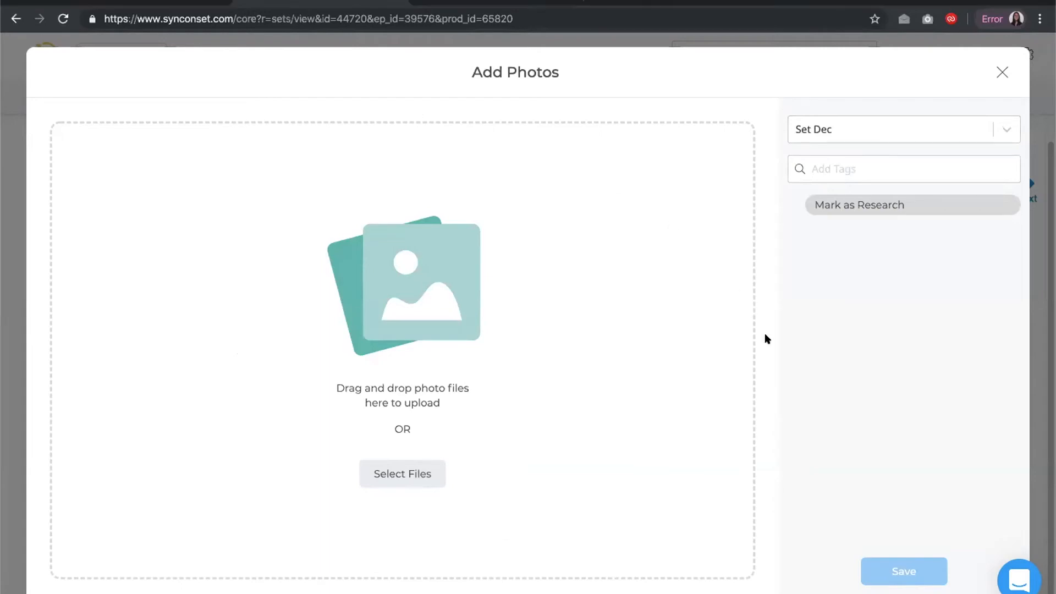
Tag the photo with set 1 - INT. Brew Pub, mark it as Establishing, and save it
left_click(854, 160)
type("1")
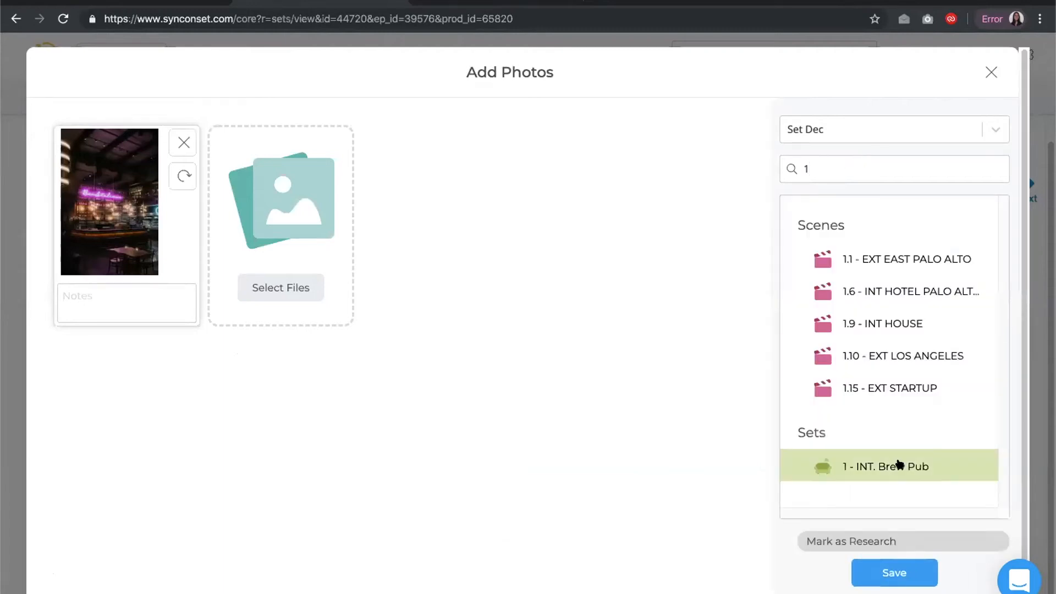
left_click(899, 465)
scroll(899, 463, "down", 2)
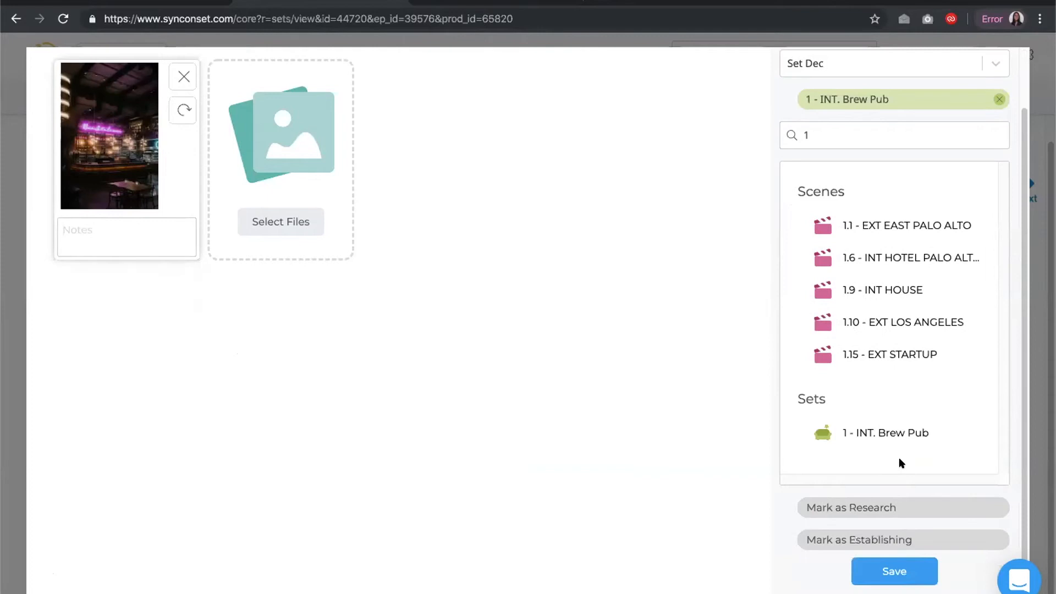
left_click(886, 536)
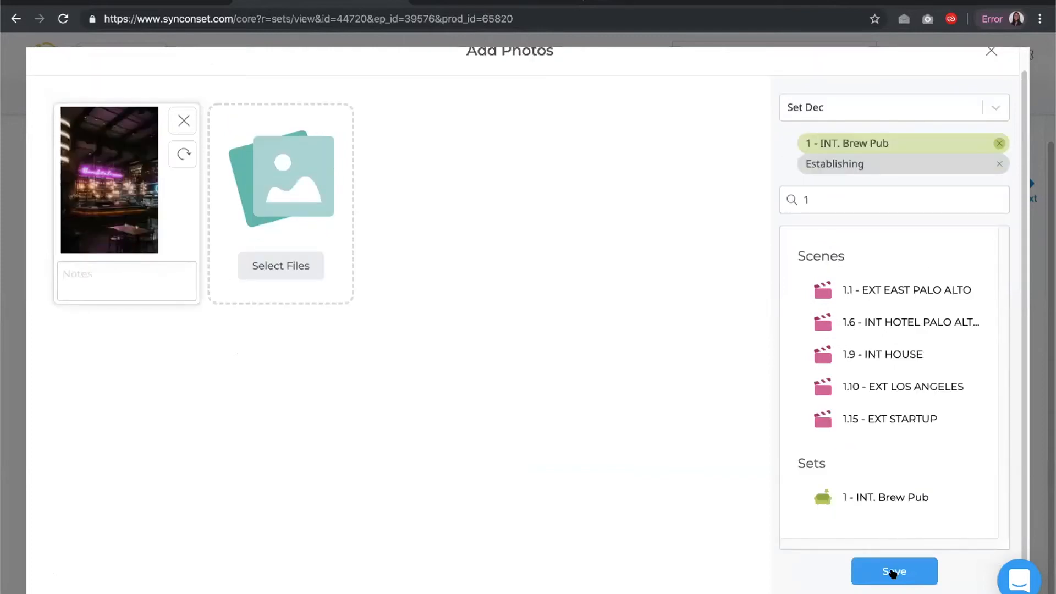
left_click(893, 573)
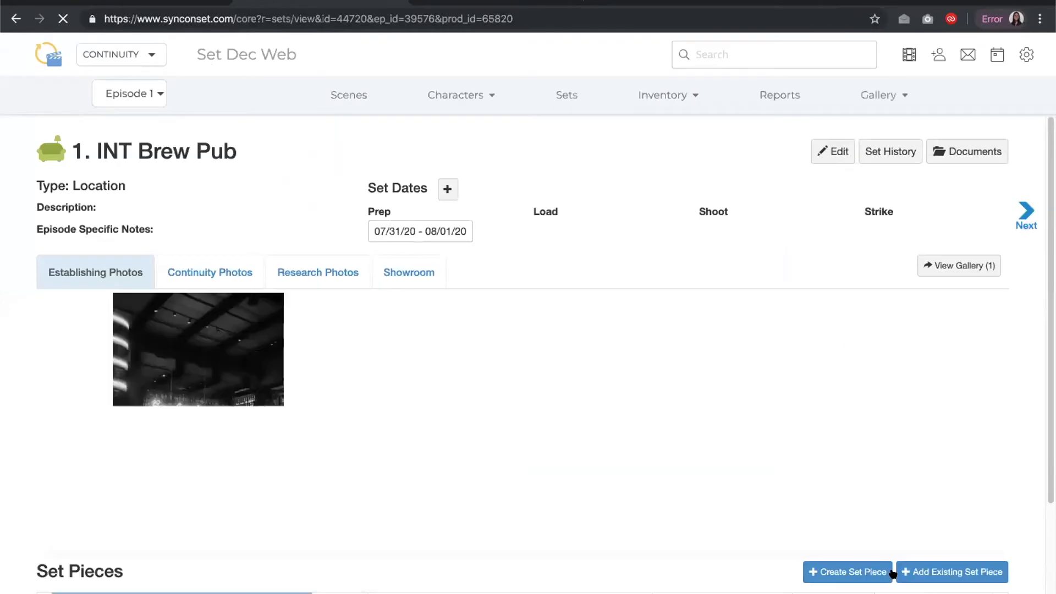
scroll(604, 455, "down", 1)
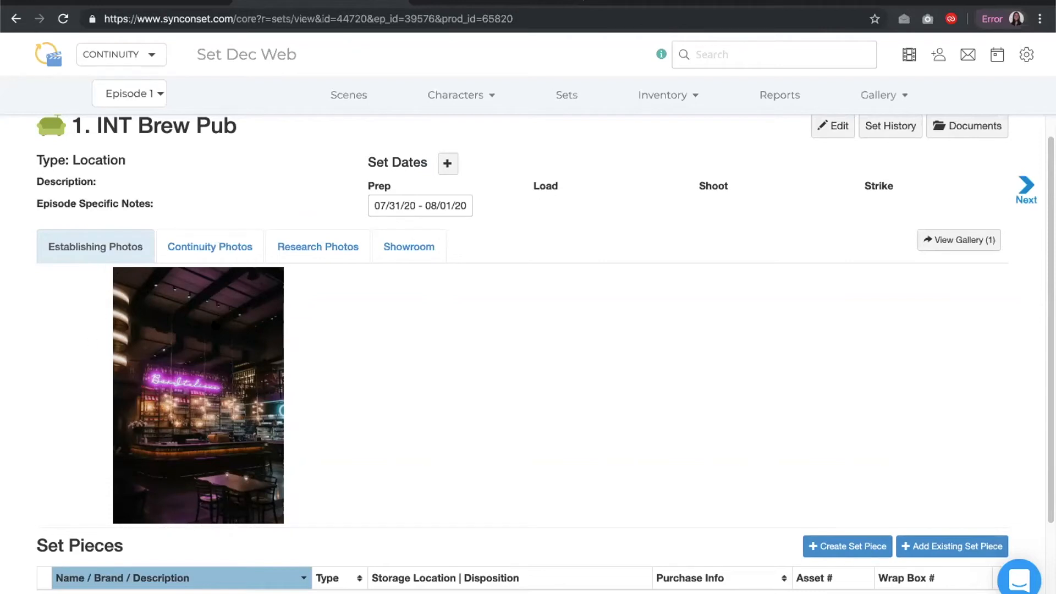
mouse_move(175, 458)
scroll(426, 338, "down", 1)
scroll(427, 341, "down", 2)
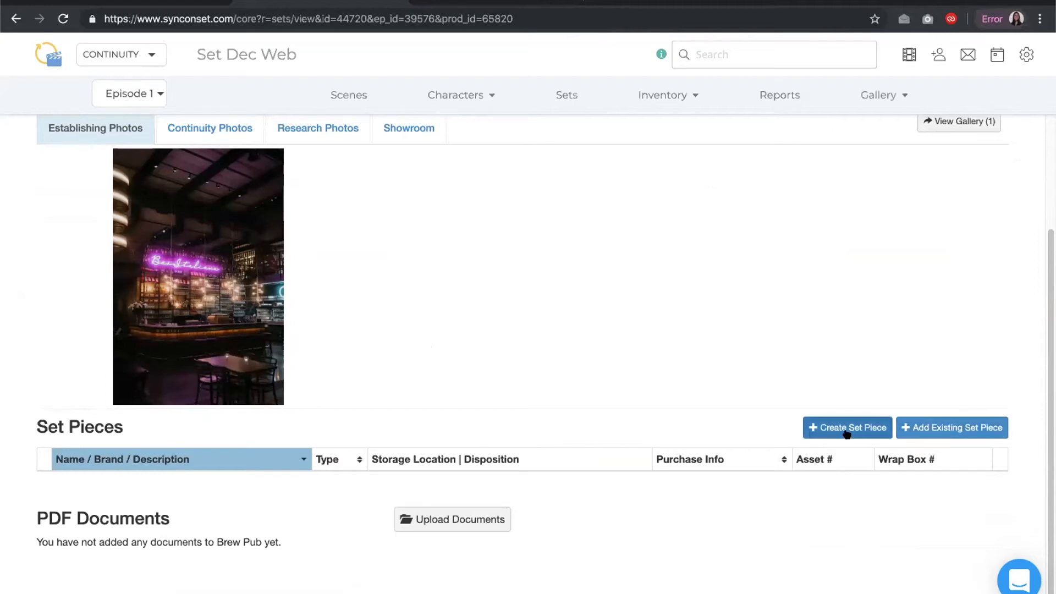
left_click(939, 434)
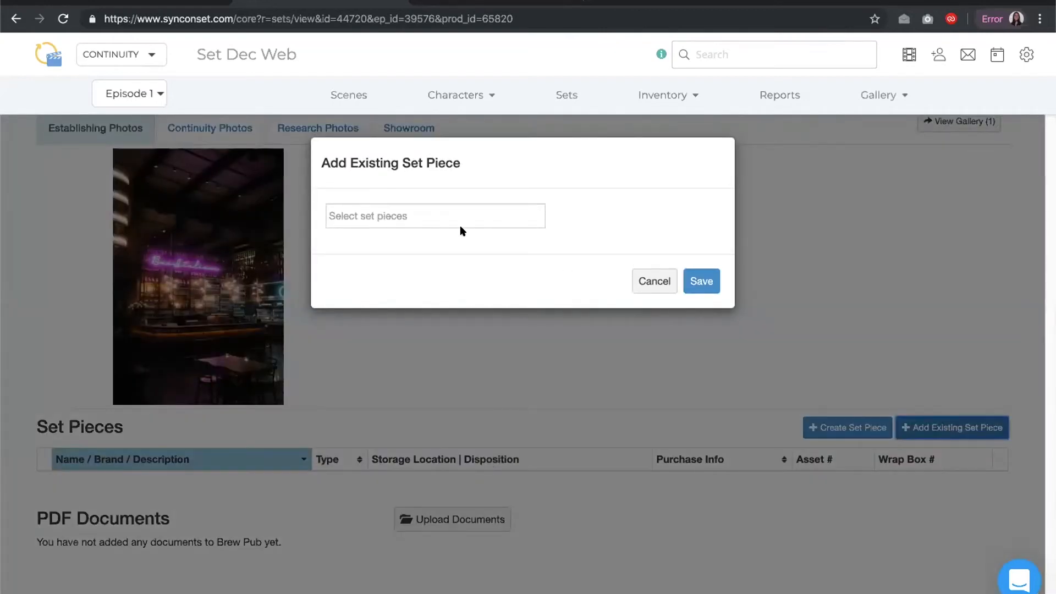
left_click(395, 206)
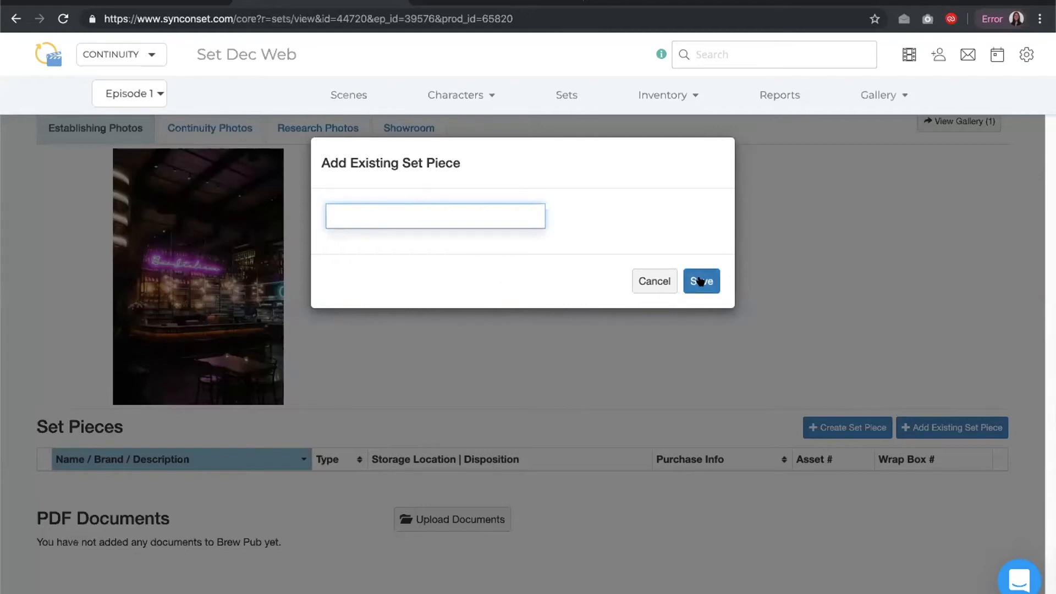
left_click(652, 281)
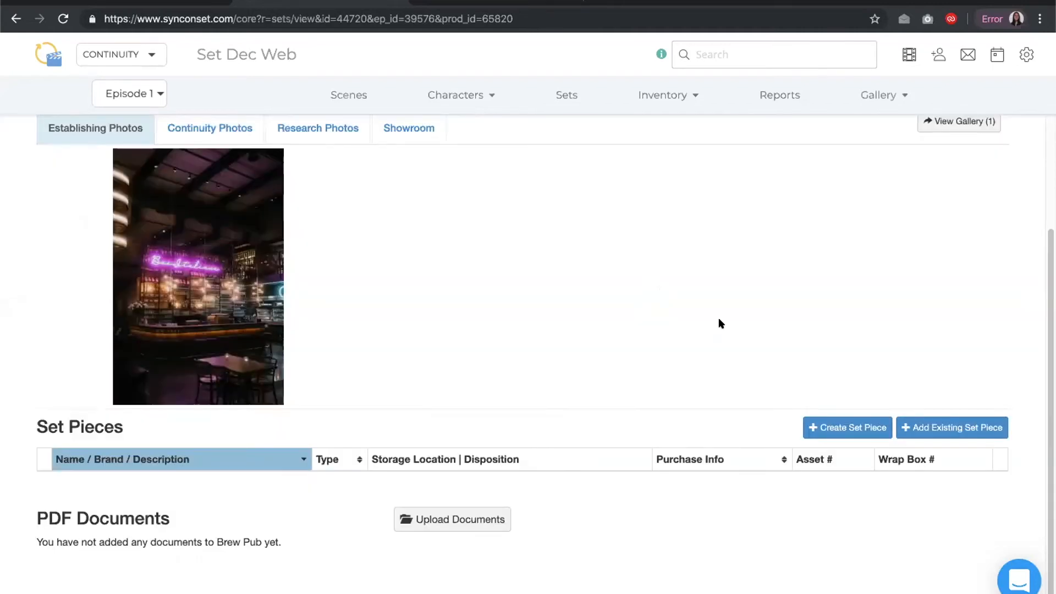
Create a set piece named Chair with colour Black and brand West Elm for the Brew Pub set
left_click(837, 427)
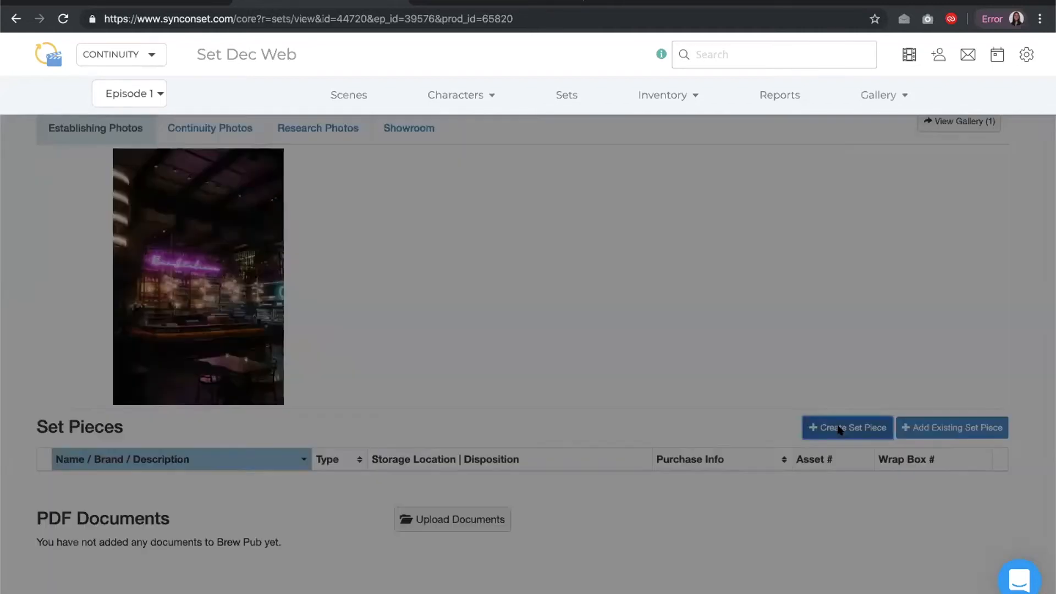
scroll(627, 378, "down", 1)
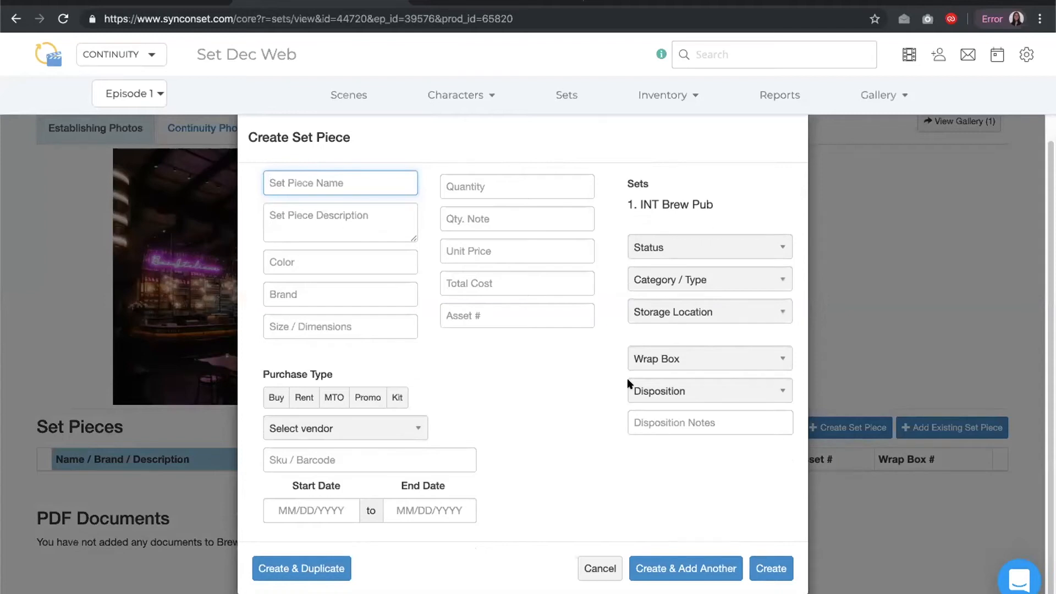
type("Chair")
left_click(338, 260)
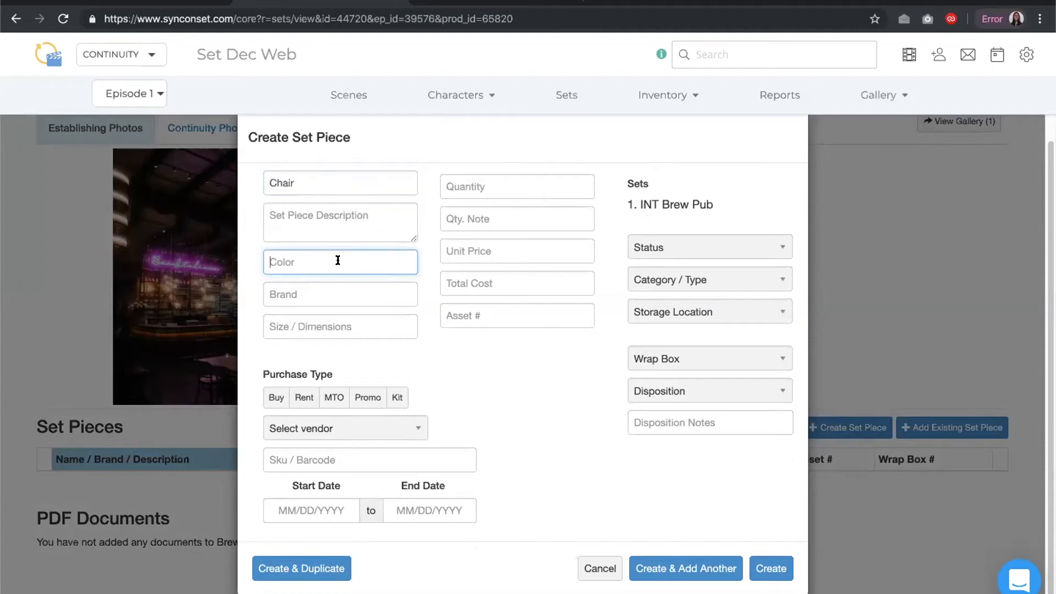
type("Black")
left_click(323, 289)
type("West Elm")
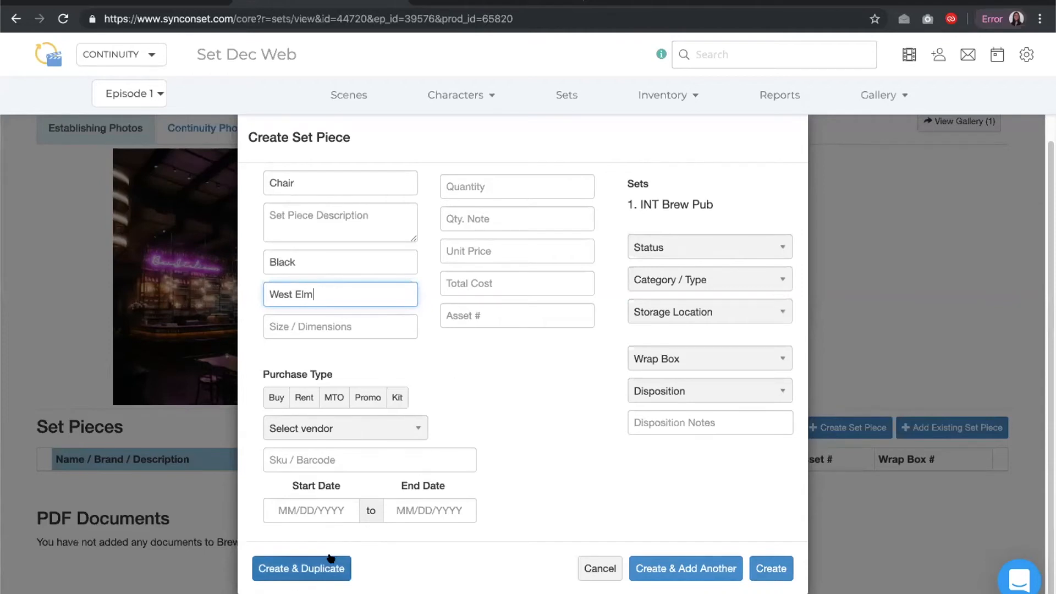
left_click(578, 379)
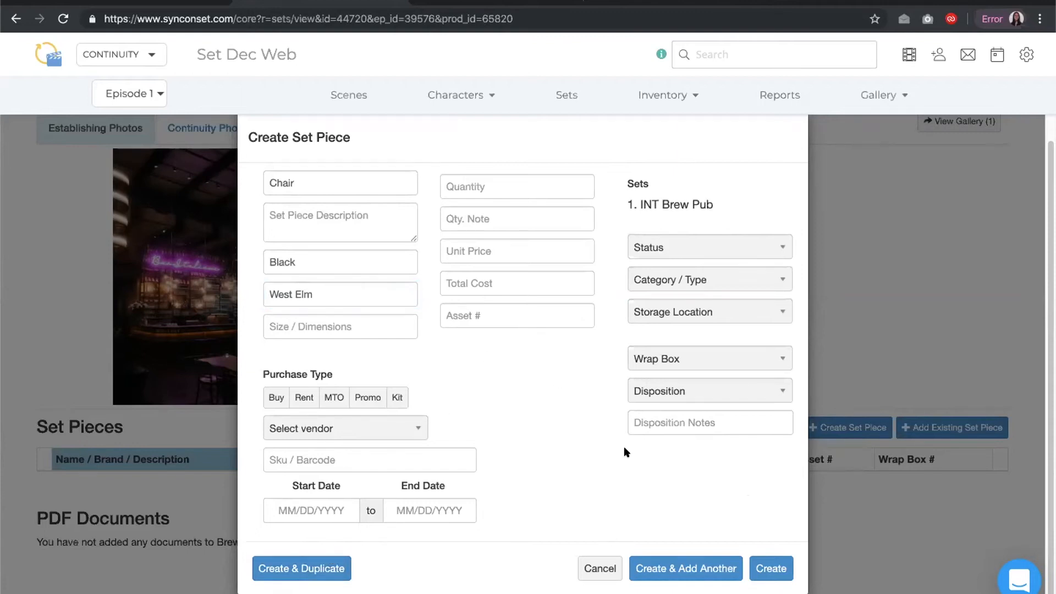
left_click(772, 568)
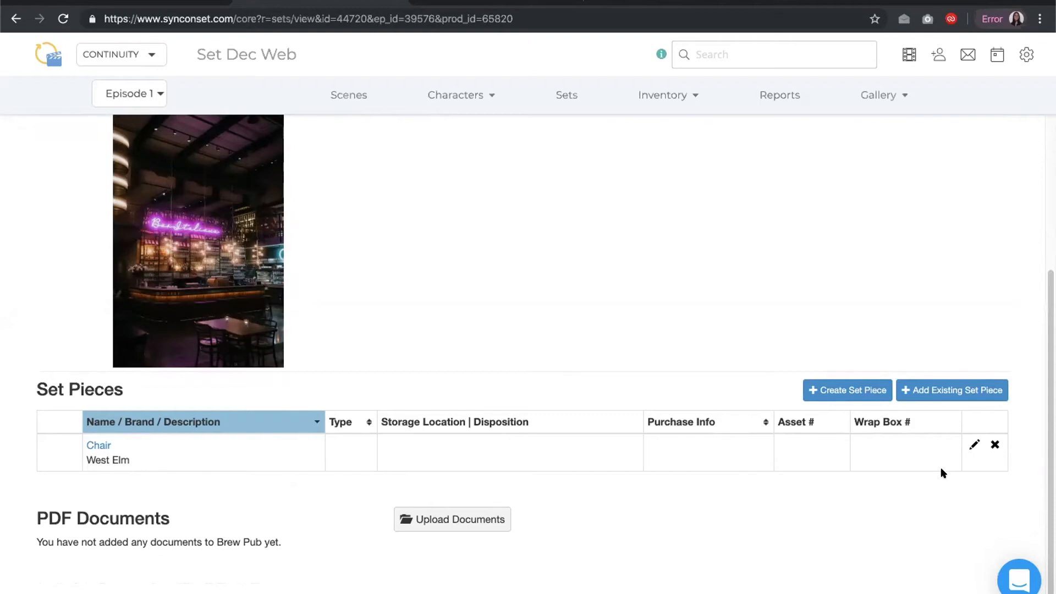
Edit the Chair set piece inline and set its type to Chairs
left_click(973, 445)
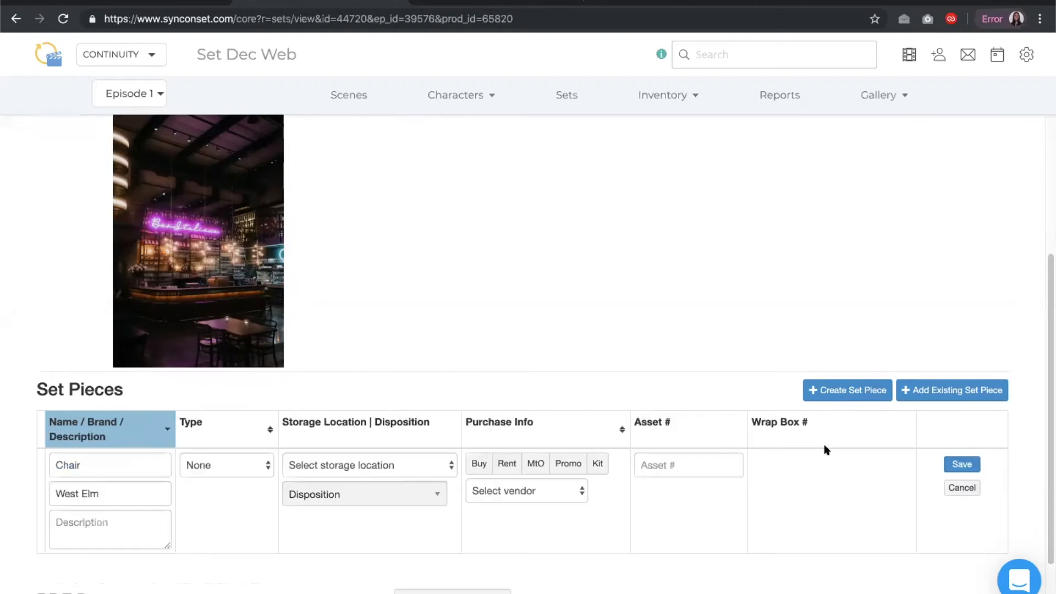
left_click(230, 462)
left_click(222, 478)
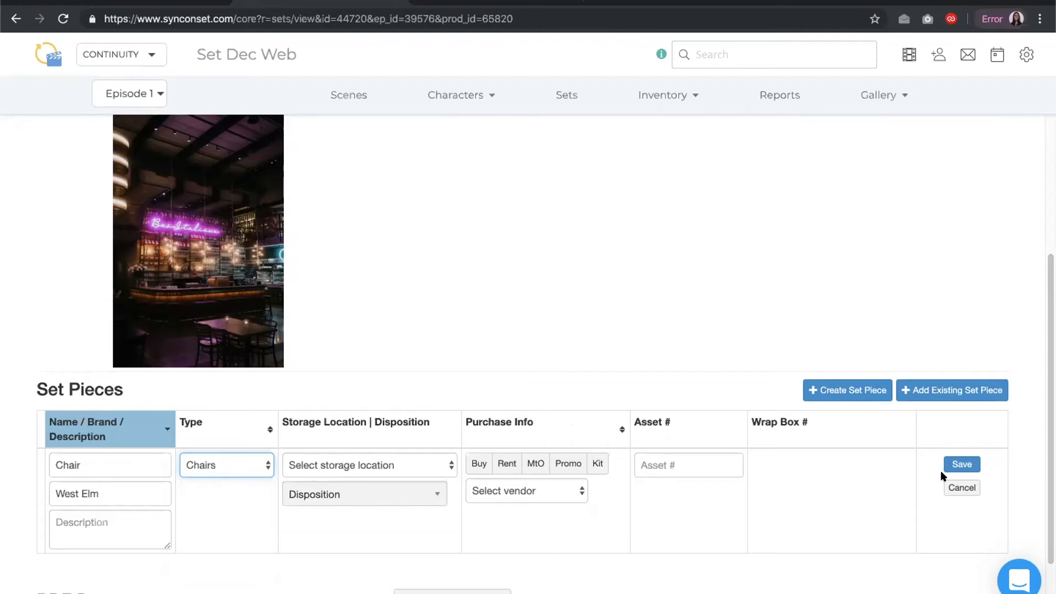
left_click(957, 465)
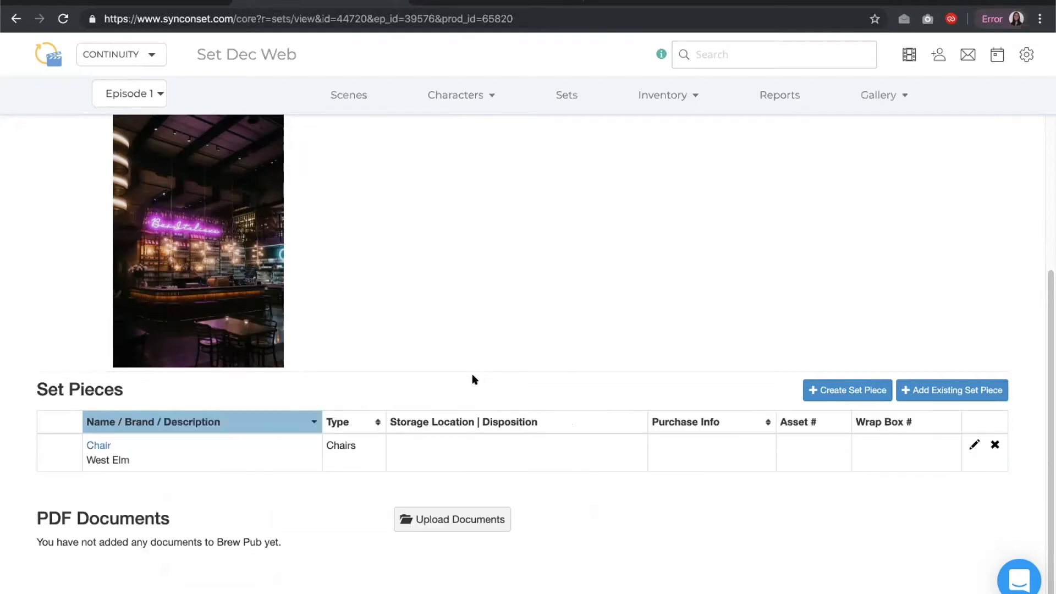
Open the Inventory page and move the Description column to follow Category / Type
scroll(472, 377, "up", 1)
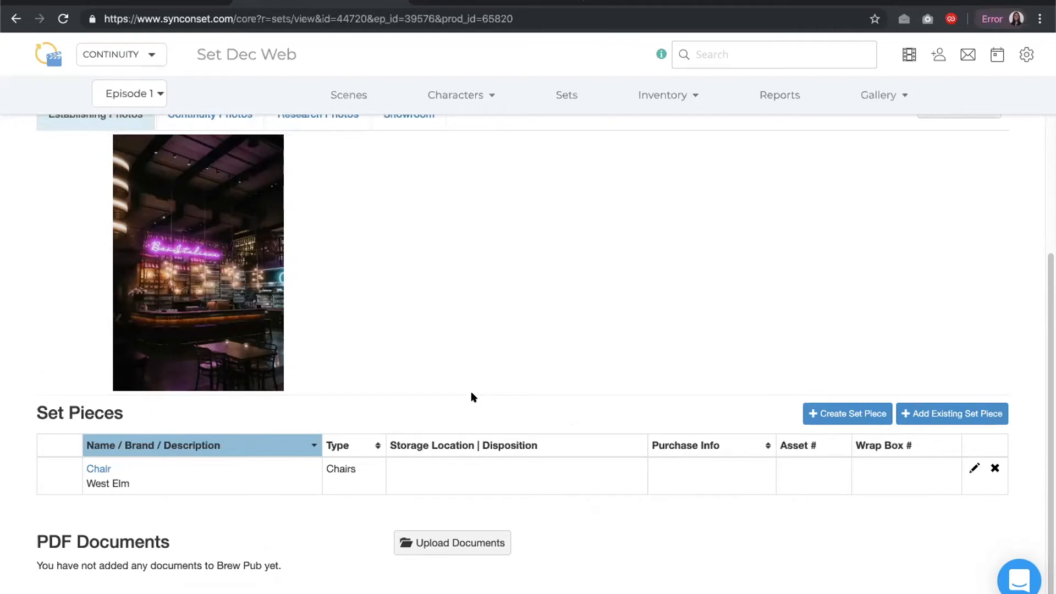
left_click(666, 104)
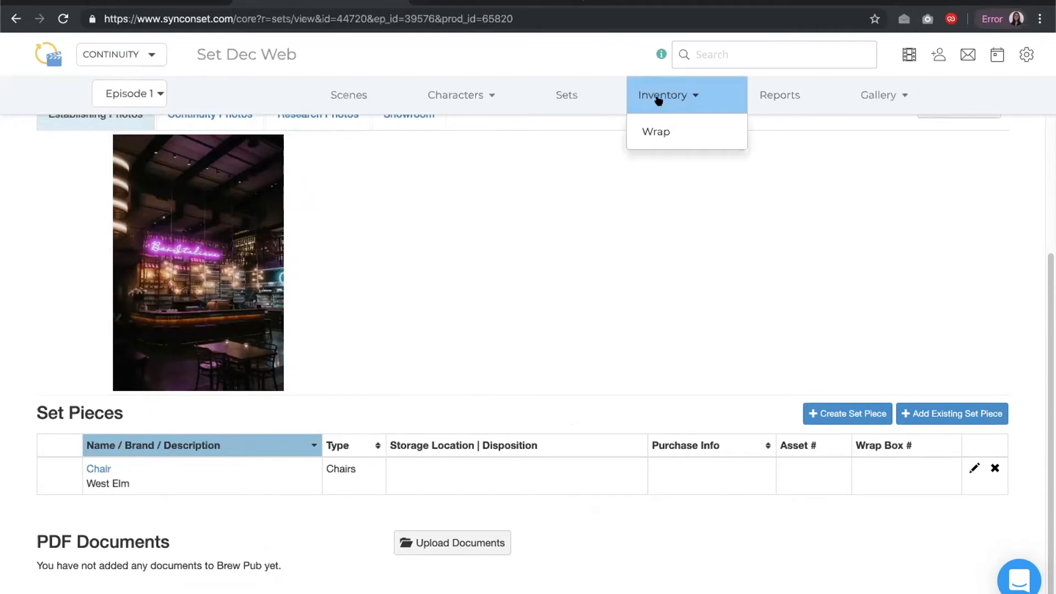
left_click(659, 99)
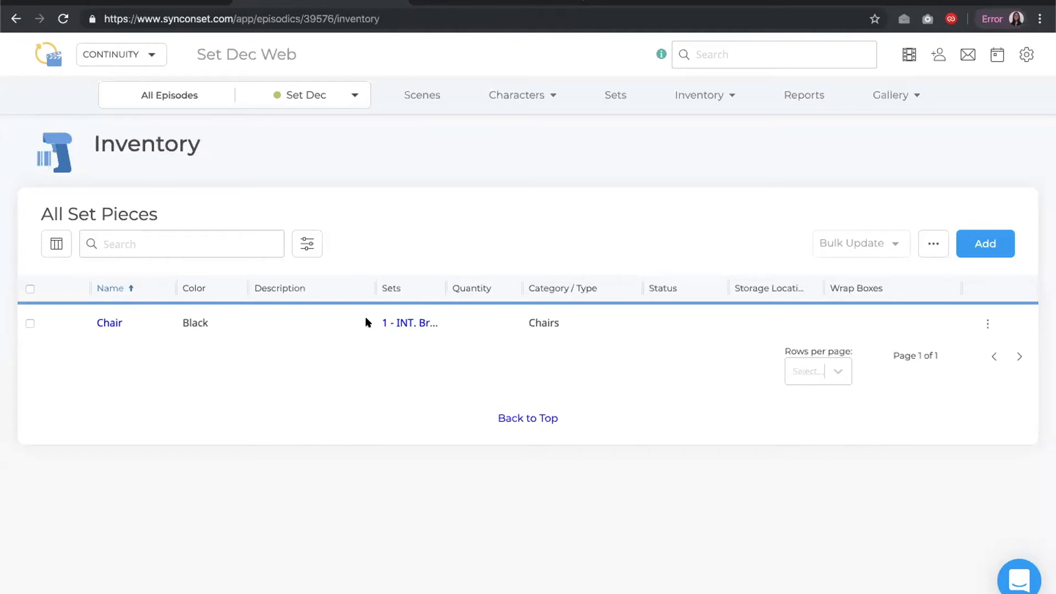
left_click_drag(370, 286, 597, 289)
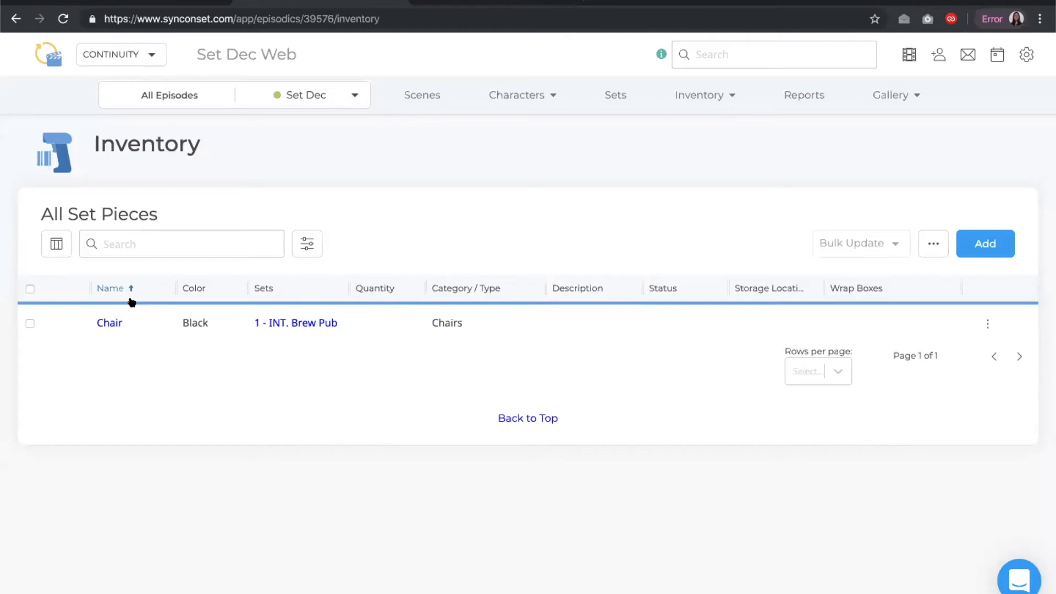
Open the column chooser and review the available inventory columns without changing them
left_click(65, 254)
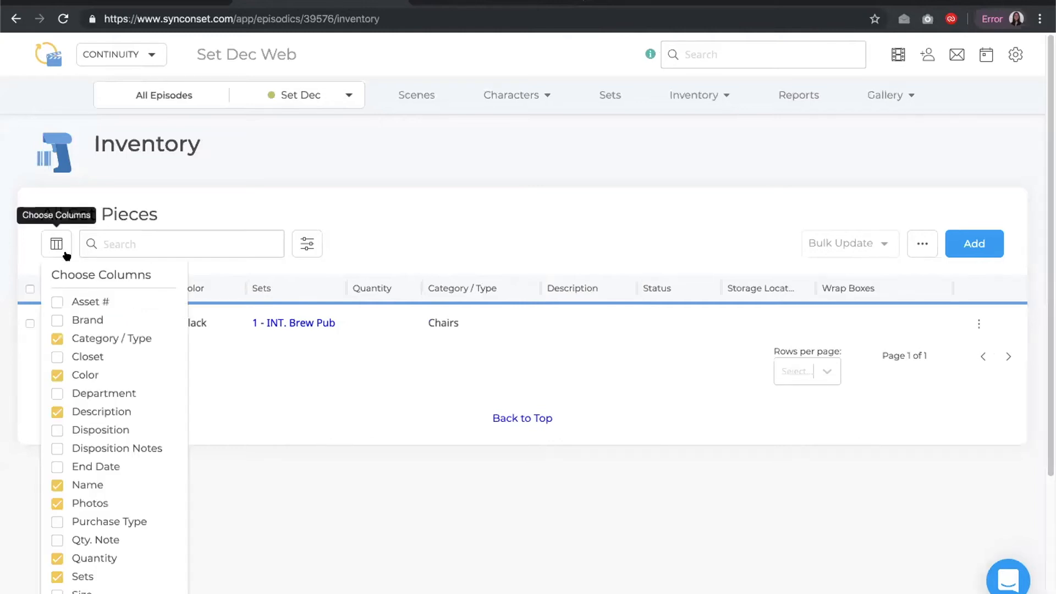
scroll(66, 275, "down", 2)
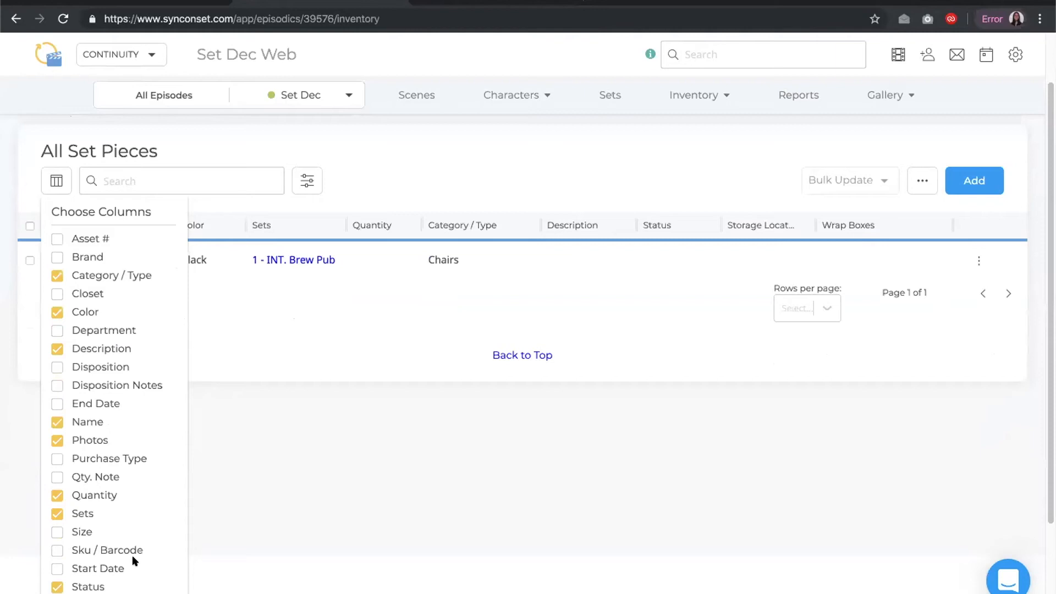
scroll(132, 555, "down", 4)
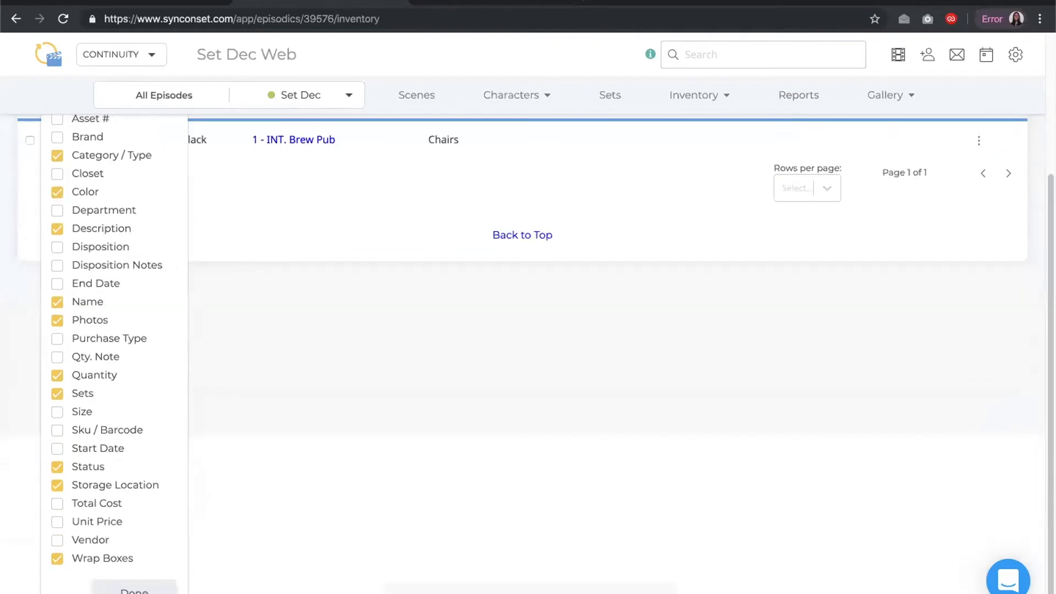
left_click(134, 591)
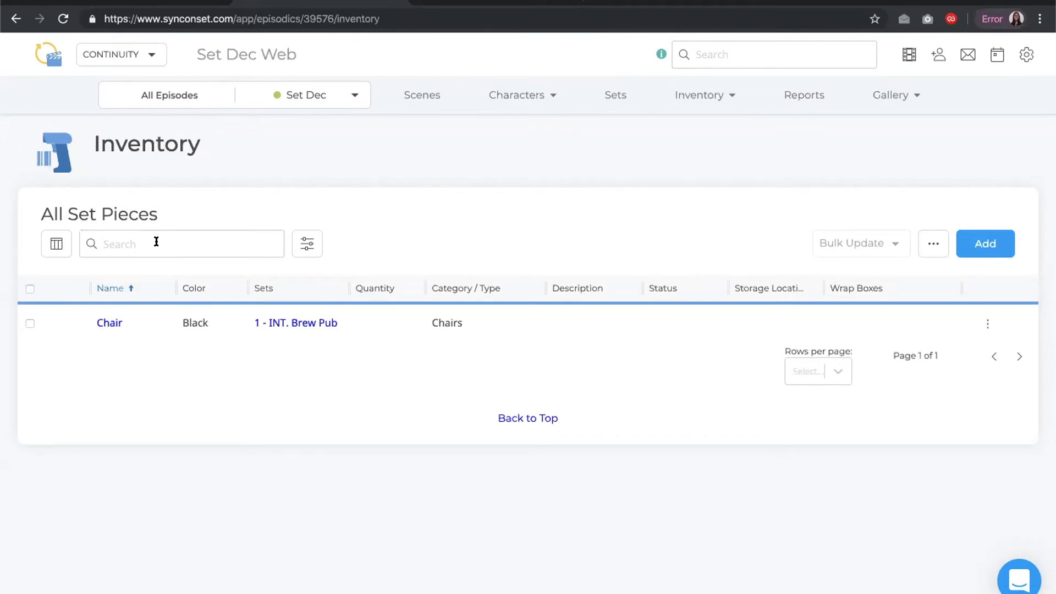
Open the inventory filter's Set list and close it without filtering
left_click(301, 252)
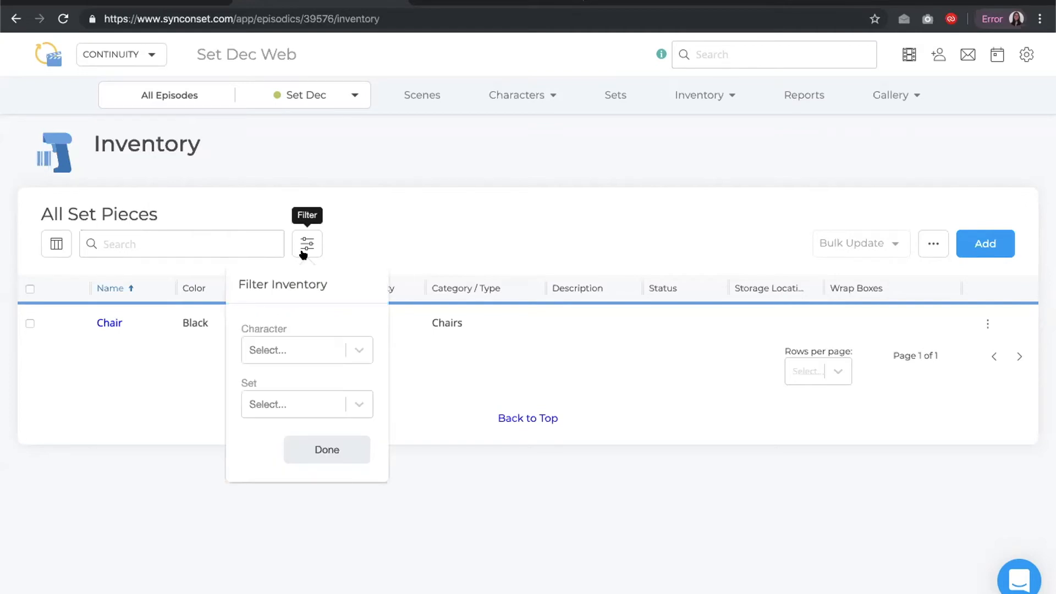
left_click(357, 404)
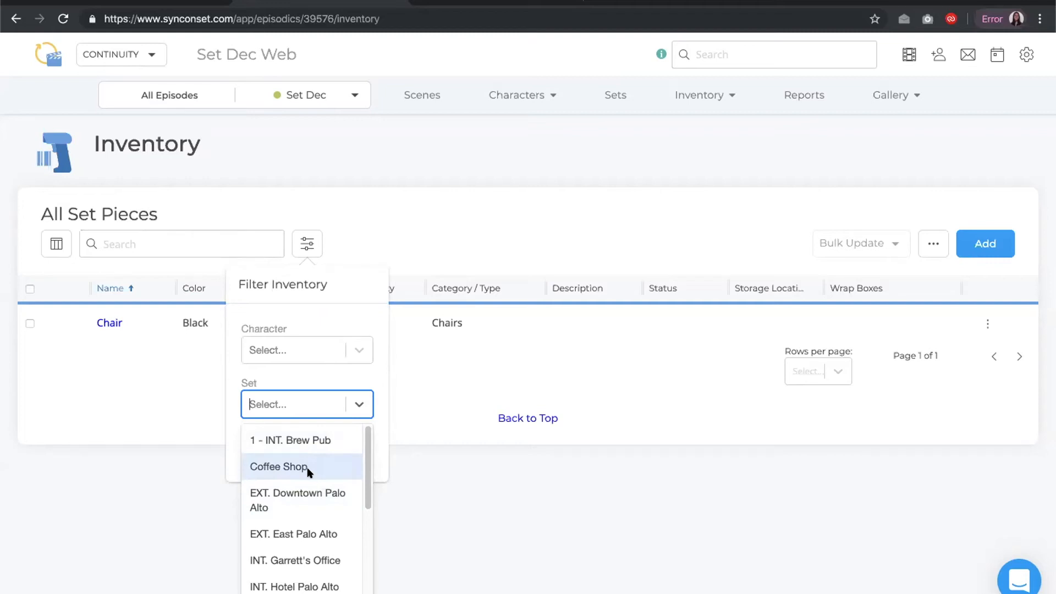
left_click(424, 234)
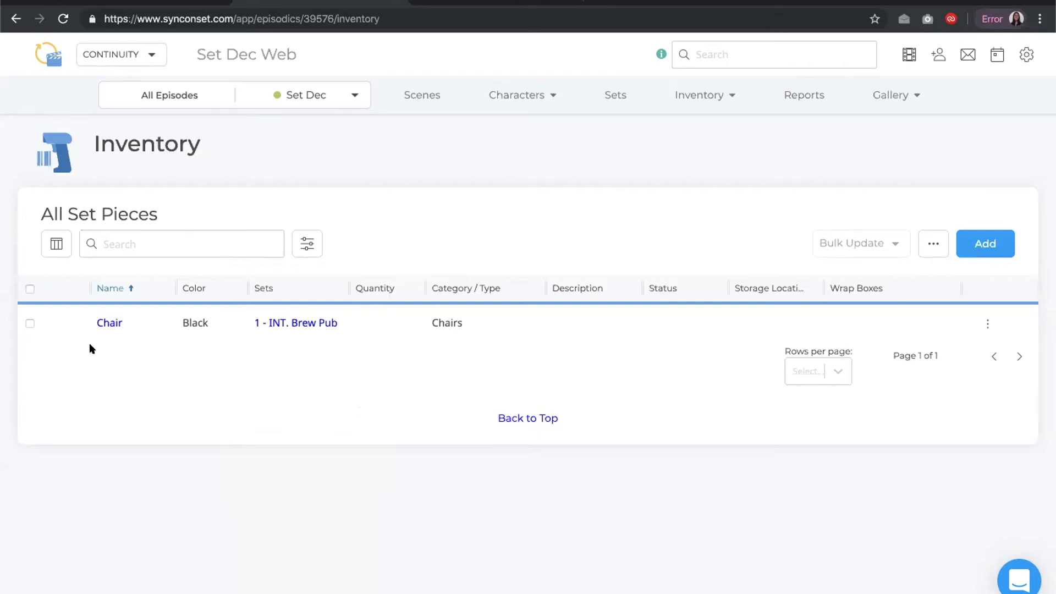
Select the Chair set piece, open Bulk Update and save it without changing any fields
left_click(26, 325)
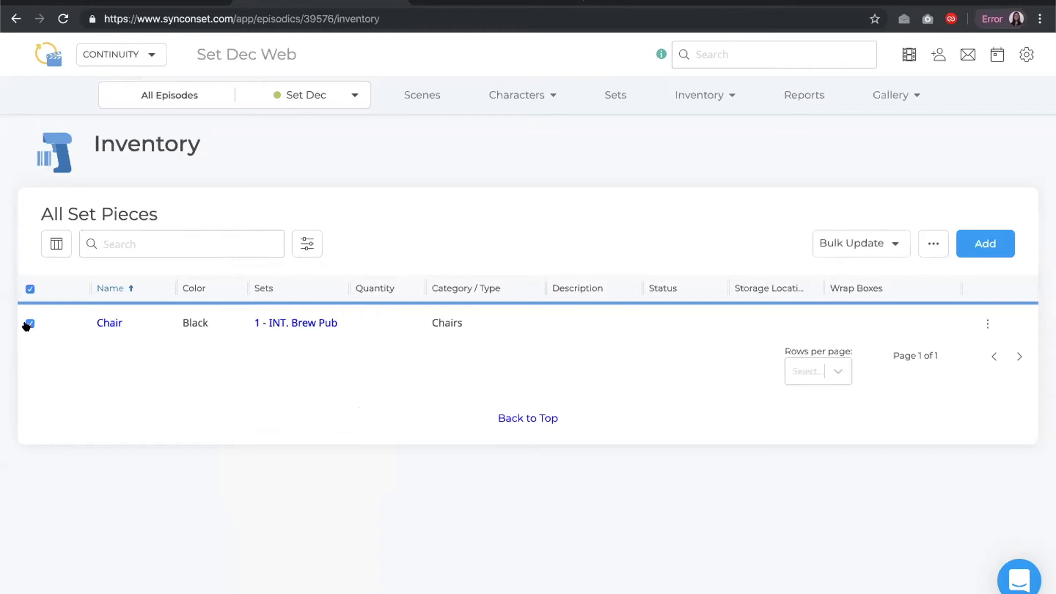
left_click(828, 235)
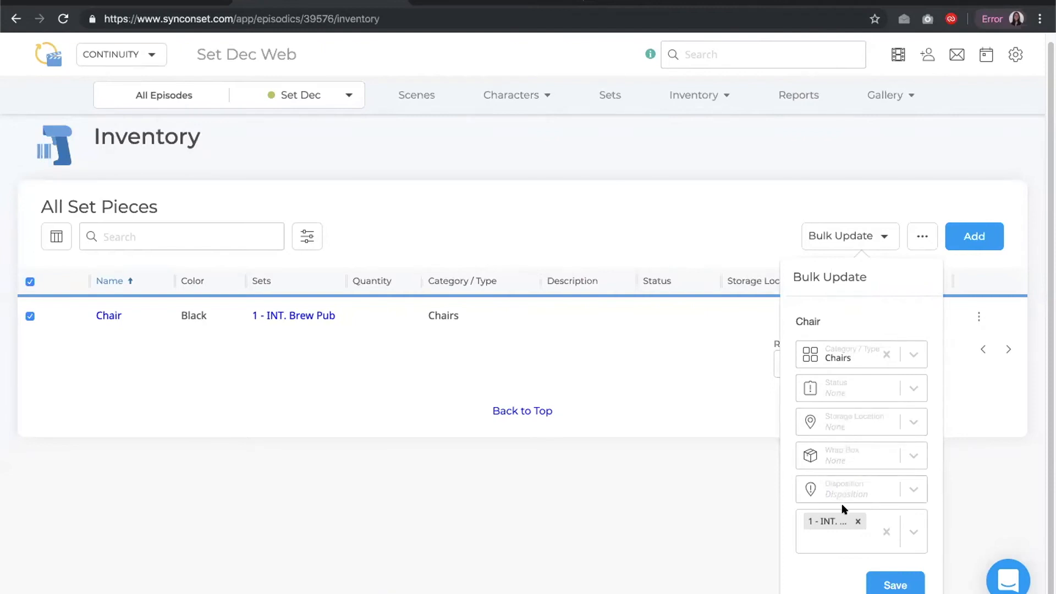
left_click(896, 585)
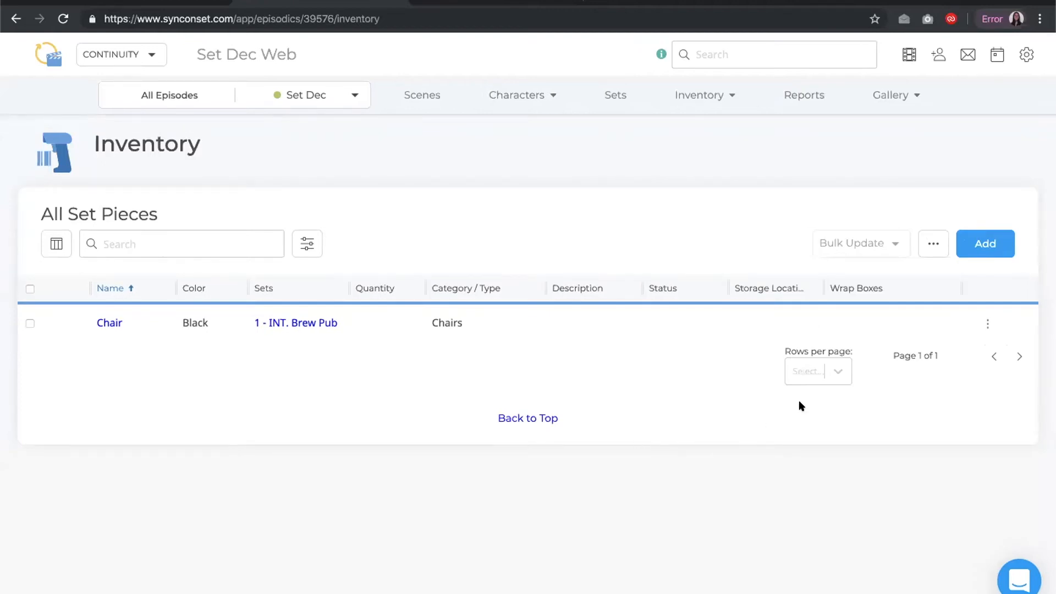
Open the Chair row's inline edit and save it unchanged, then open and dismiss its action menu
left_click(983, 326)
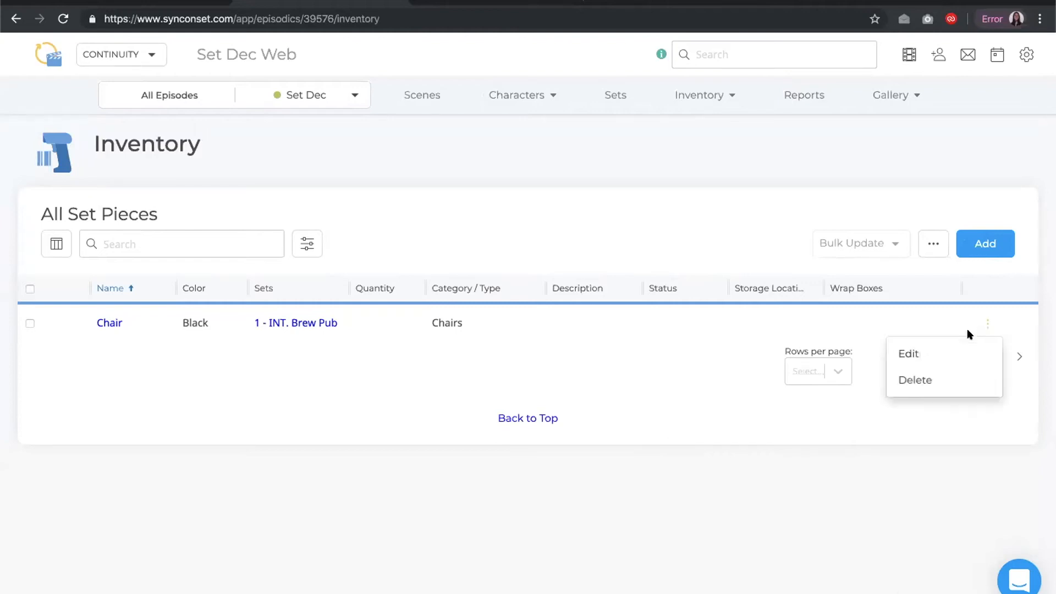
left_click(947, 347)
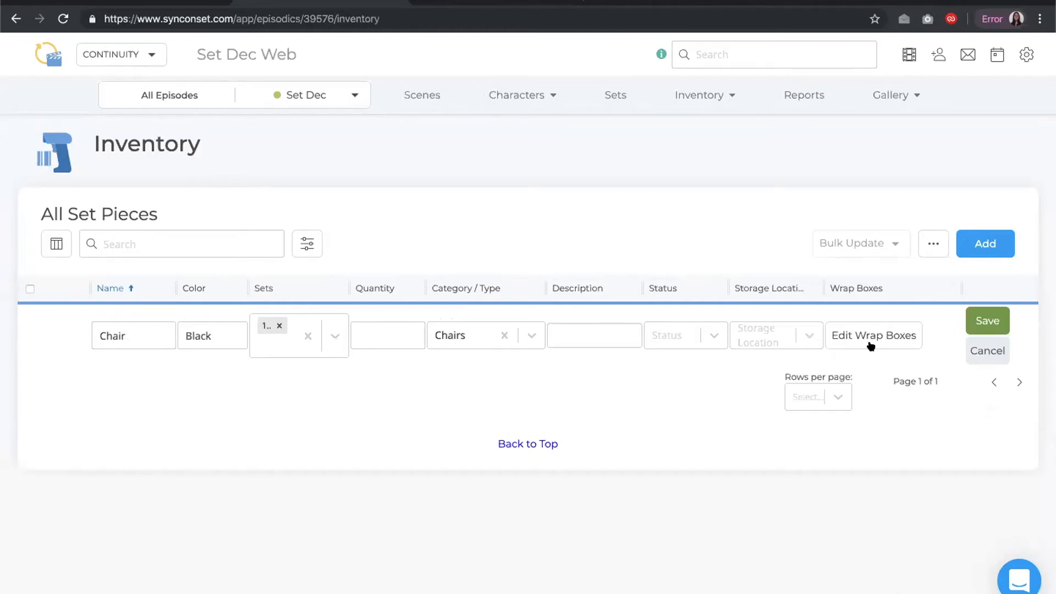
left_click(974, 319)
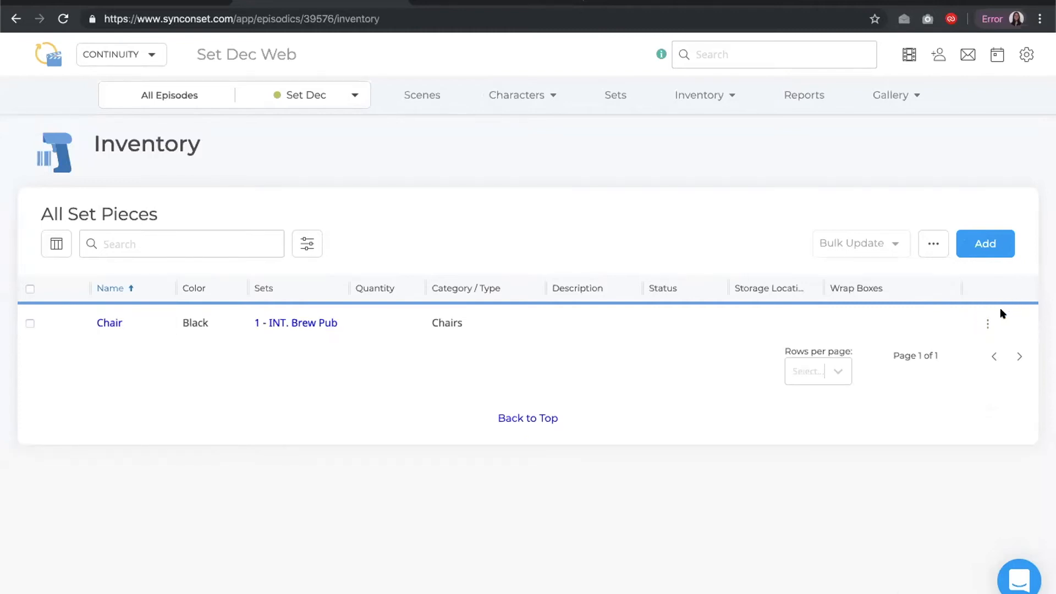
left_click(987, 326)
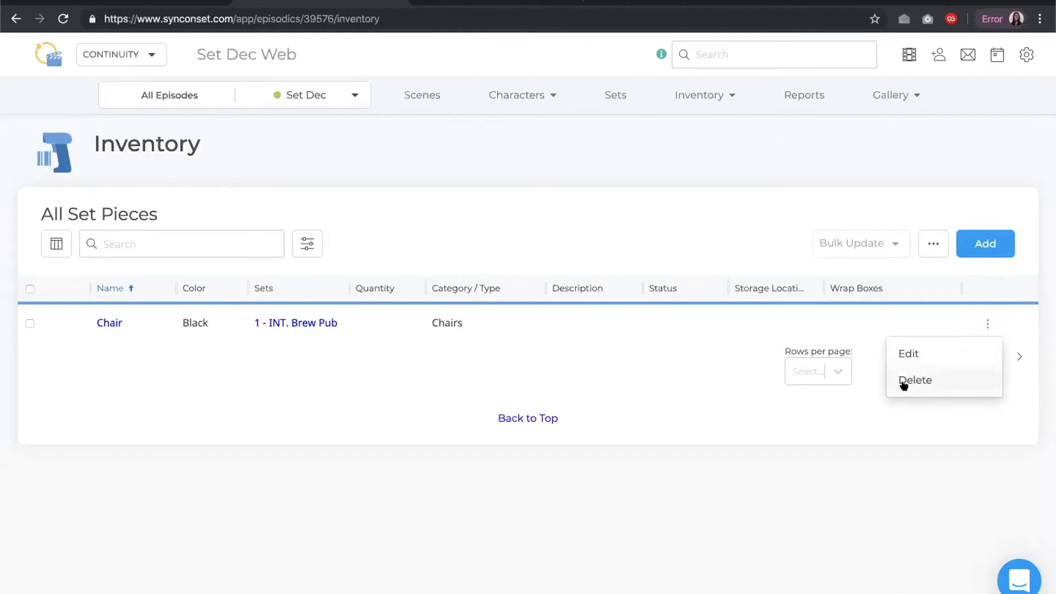
left_click(924, 319)
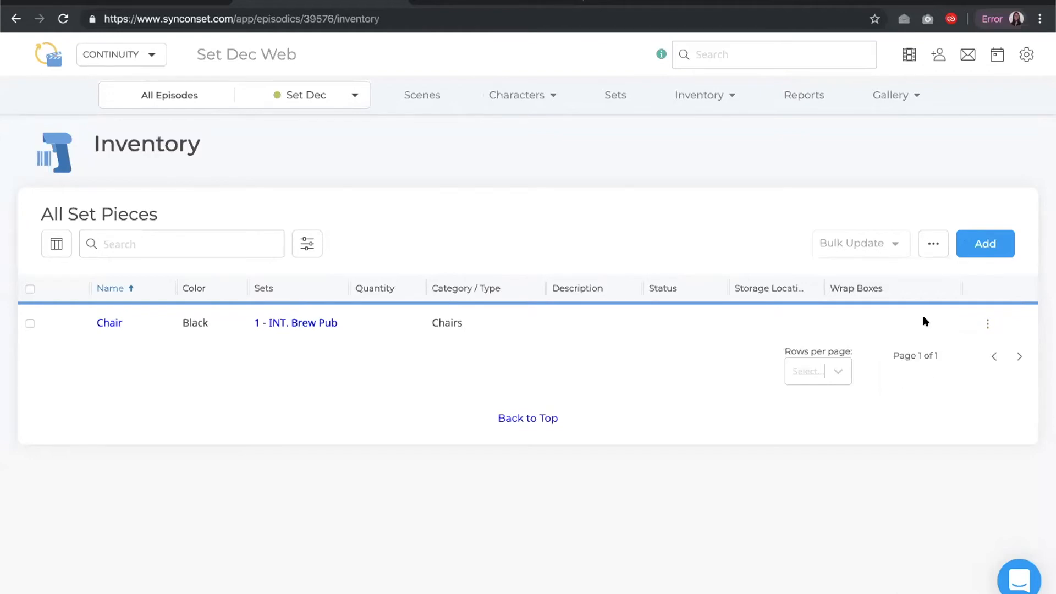
Add a Set Dec storage location named Warehouse through the inventory's storage location settings
left_click(929, 248)
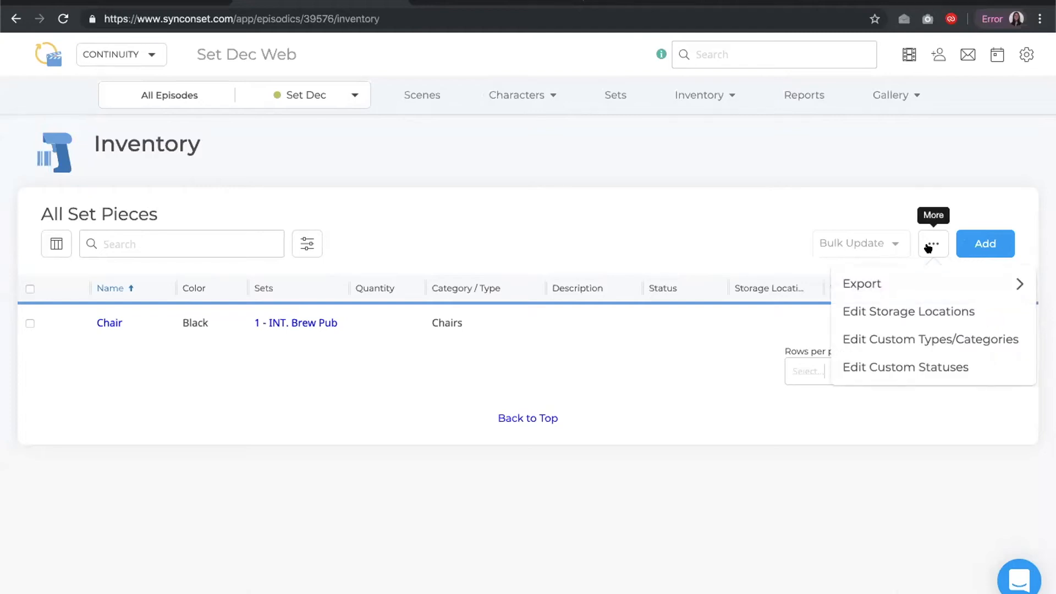
mouse_move(912, 276)
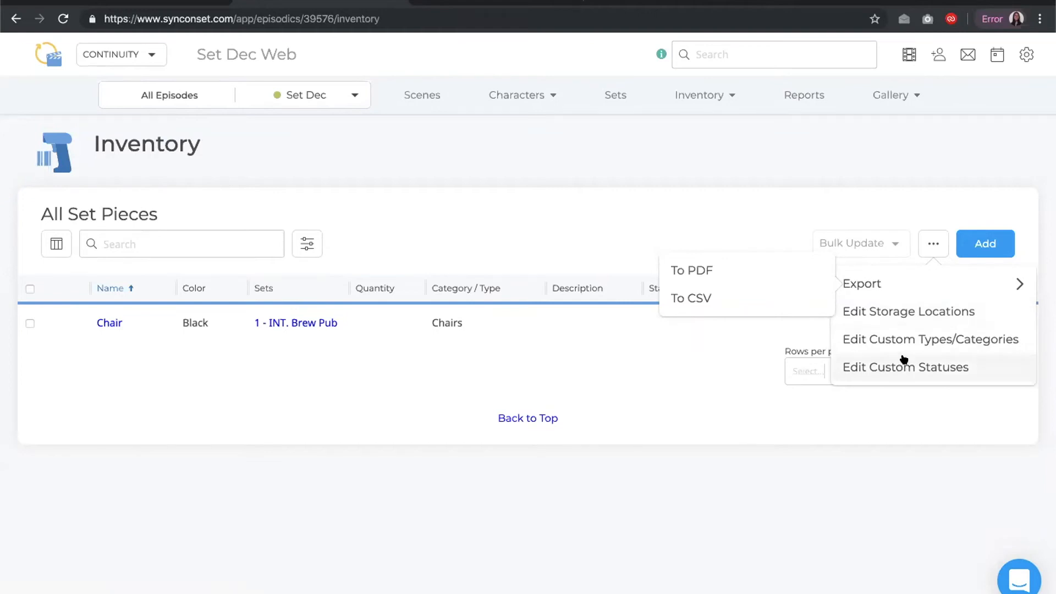
left_click(900, 313)
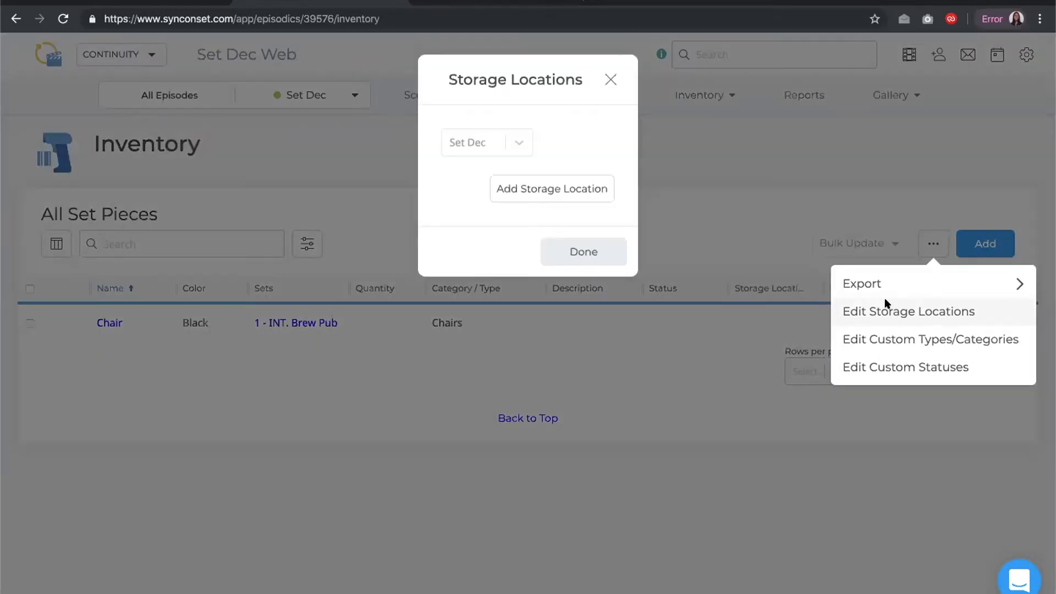
left_click(550, 188)
double_click(554, 189)
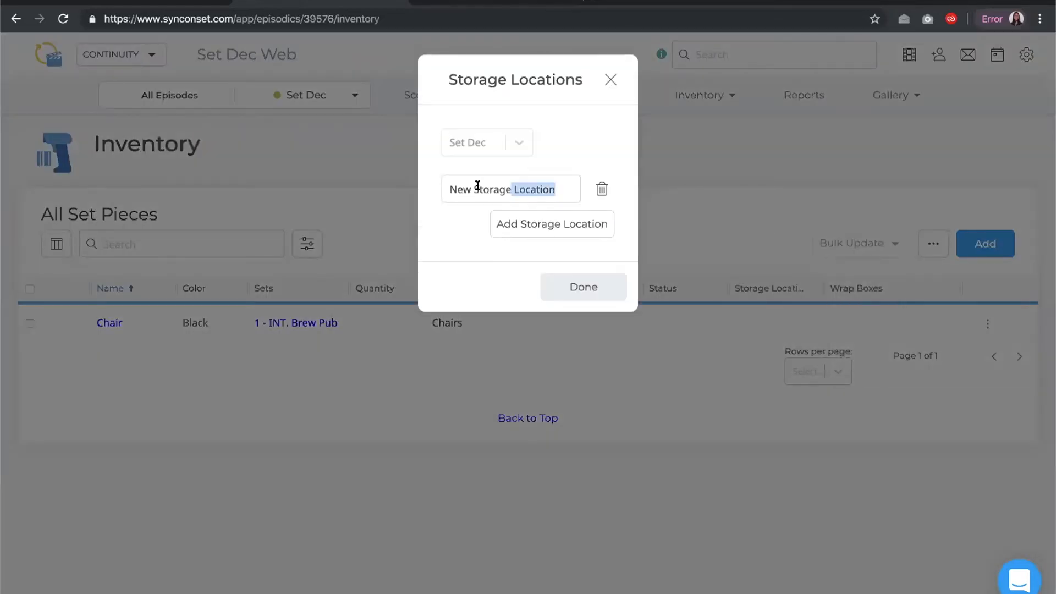
left_click_drag(478, 186, 437, 194)
type("Warehouse")
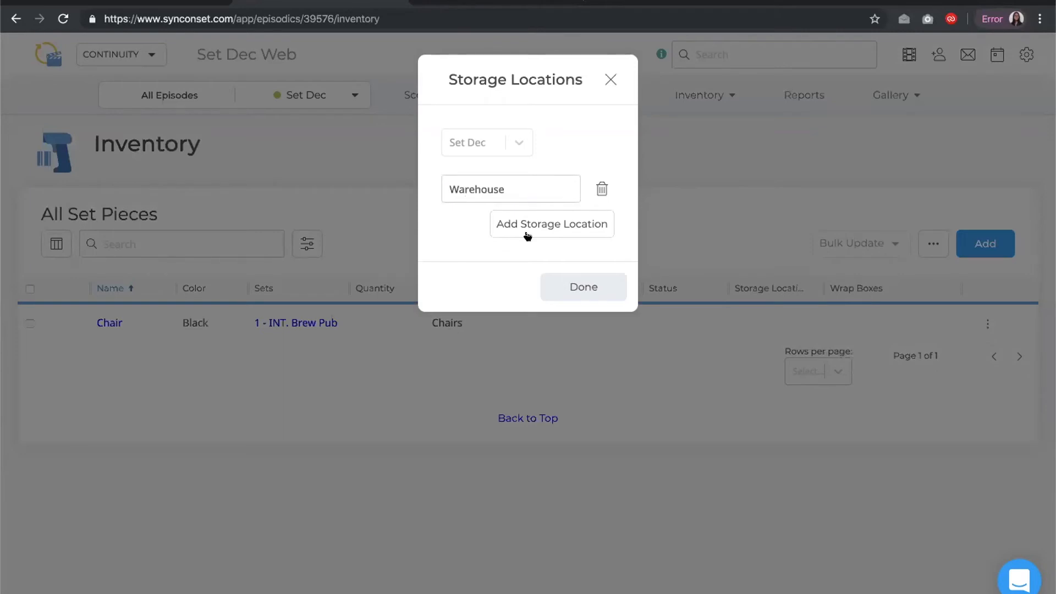
left_click(565, 285)
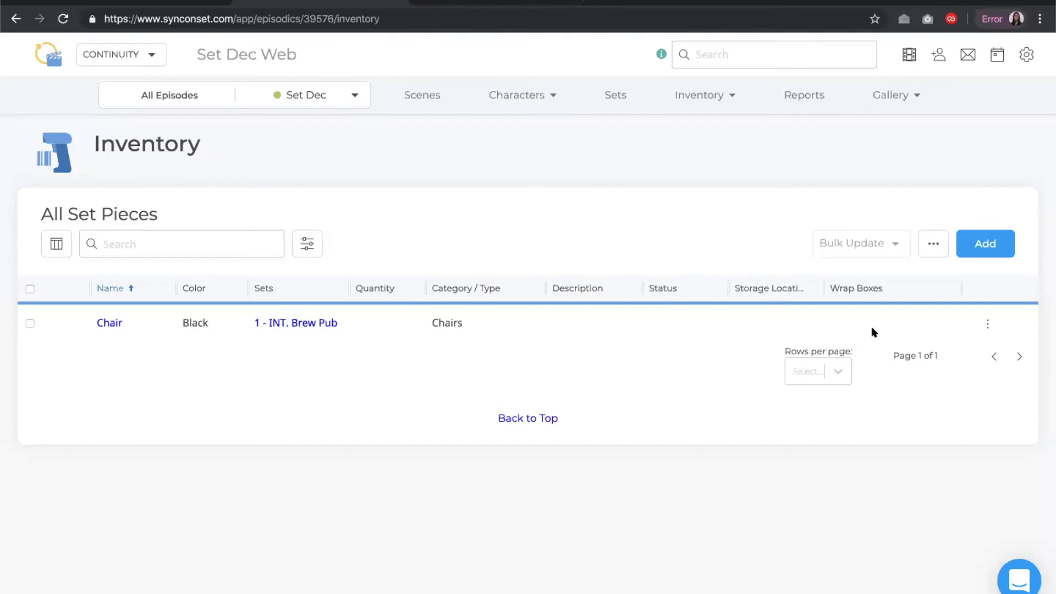
Open the Chair row's inline edit, view the storage location options, and cancel the edit
left_click(987, 325)
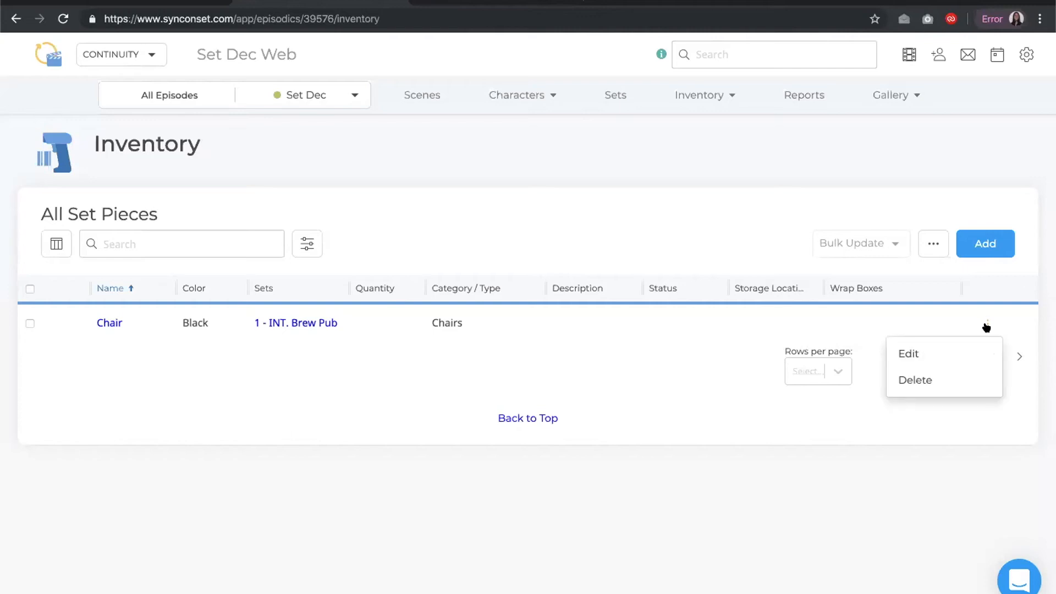
left_click(958, 346)
left_click(811, 334)
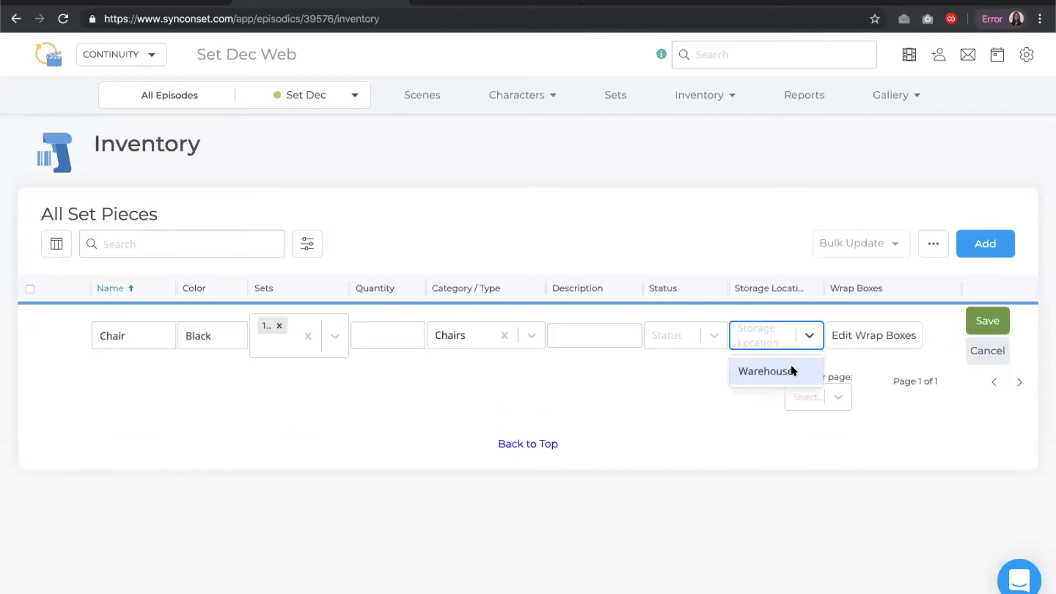
left_click(967, 349)
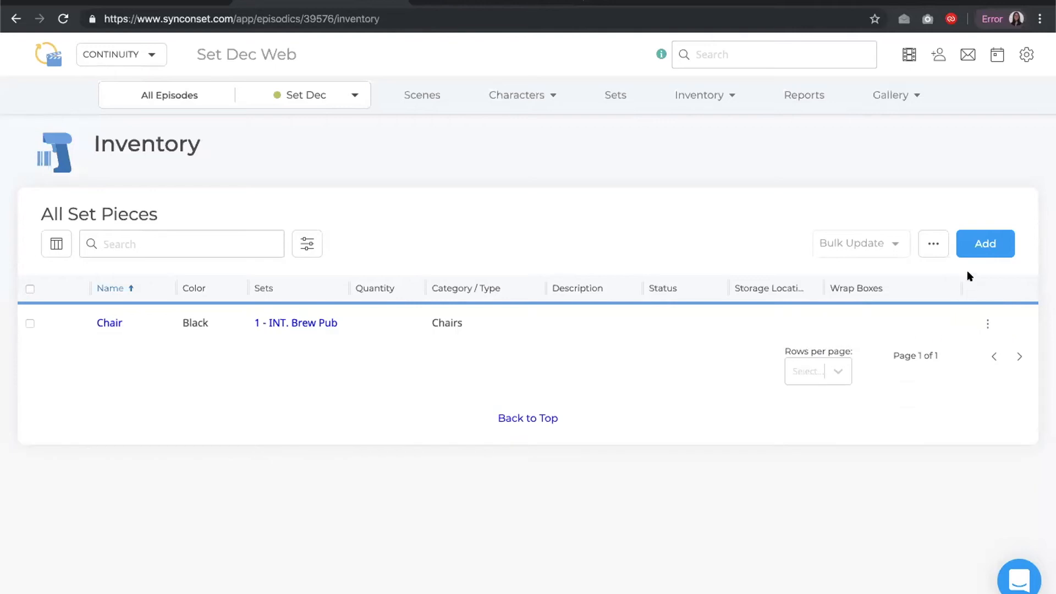
Create a new set piece named Table, hiding the Purchase Info fields in the creation form
left_click(983, 244)
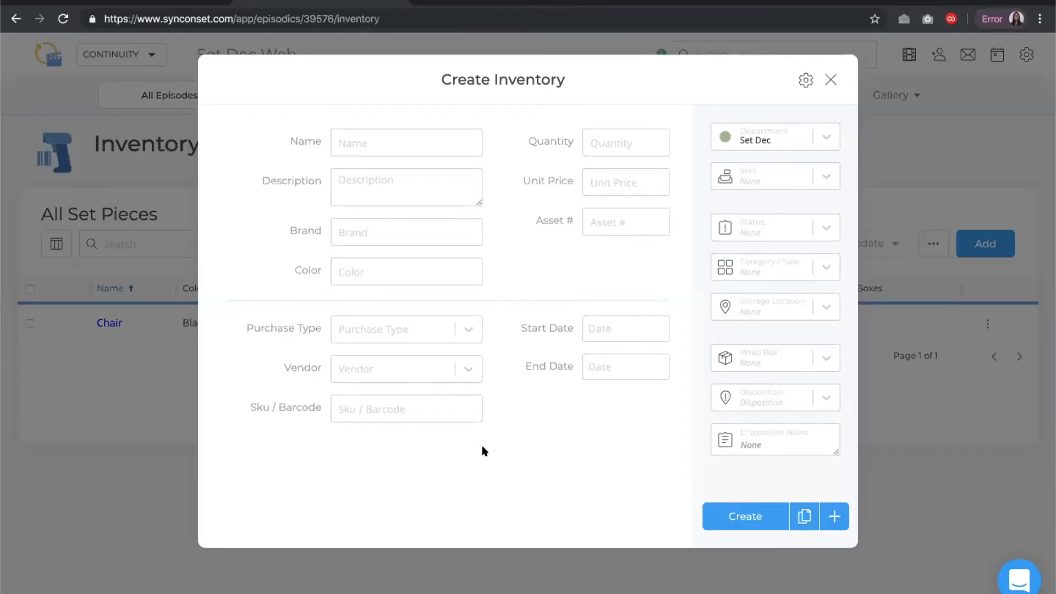
left_click(426, 133)
type("Table")
left_click(804, 81)
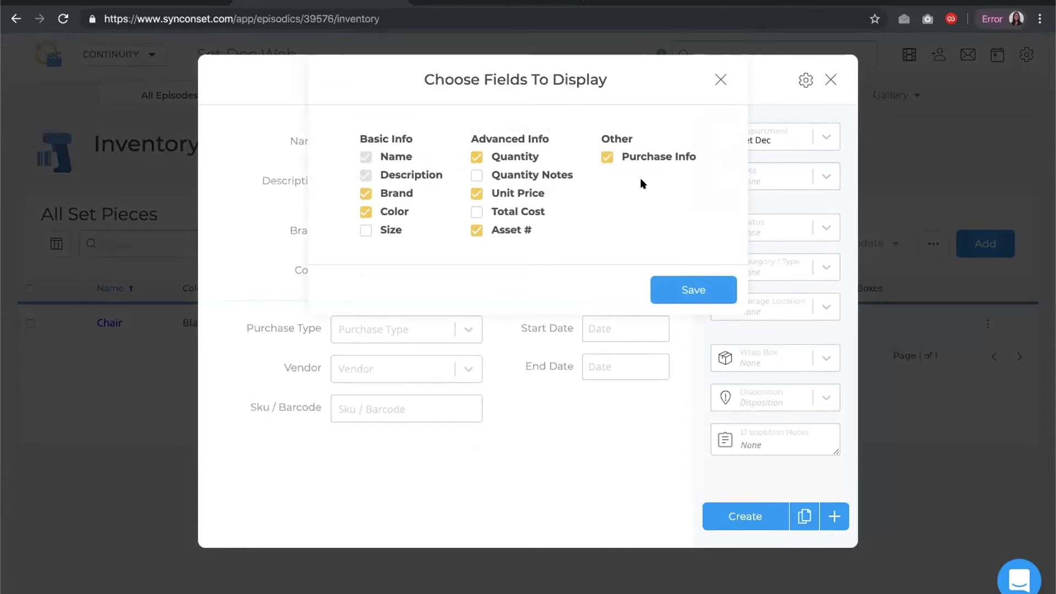
left_click(608, 158)
left_click(672, 280)
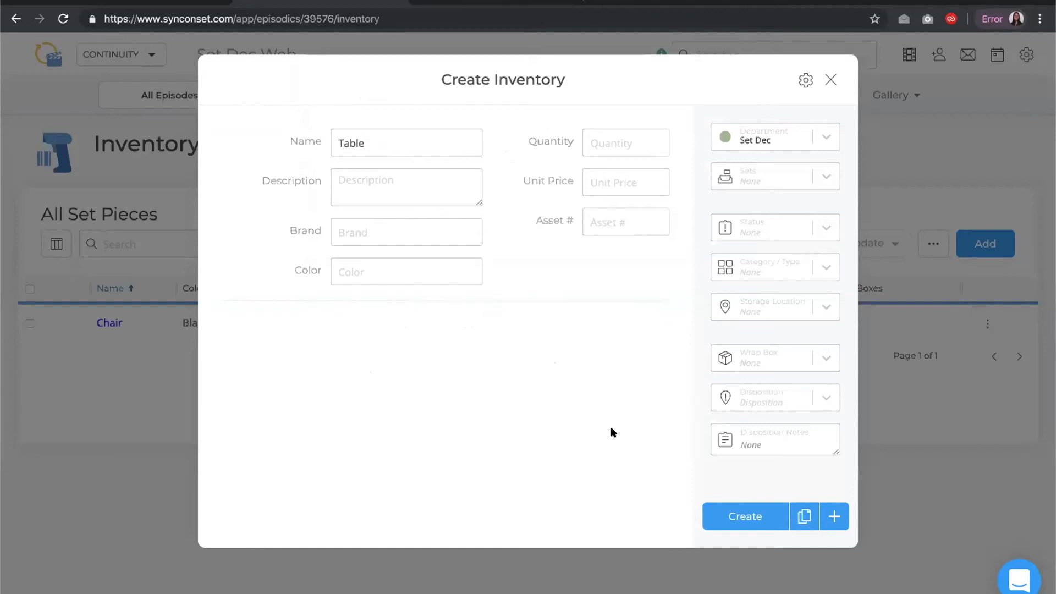
left_click(737, 516)
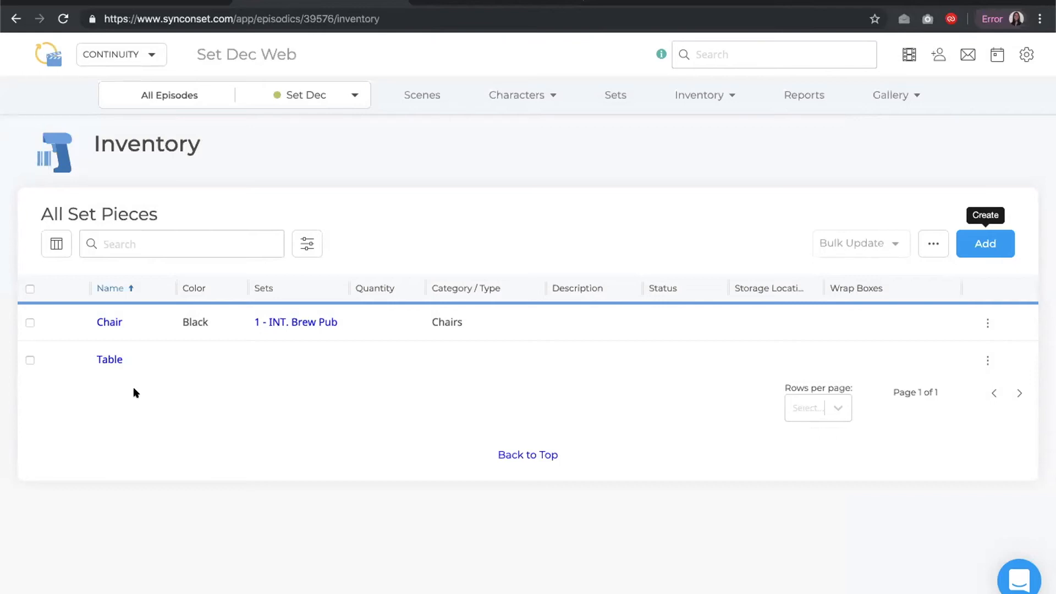
Open the Table item and set quantity 2, description High, oak, brand Ikea, and color Dark Brown
left_click(108, 363)
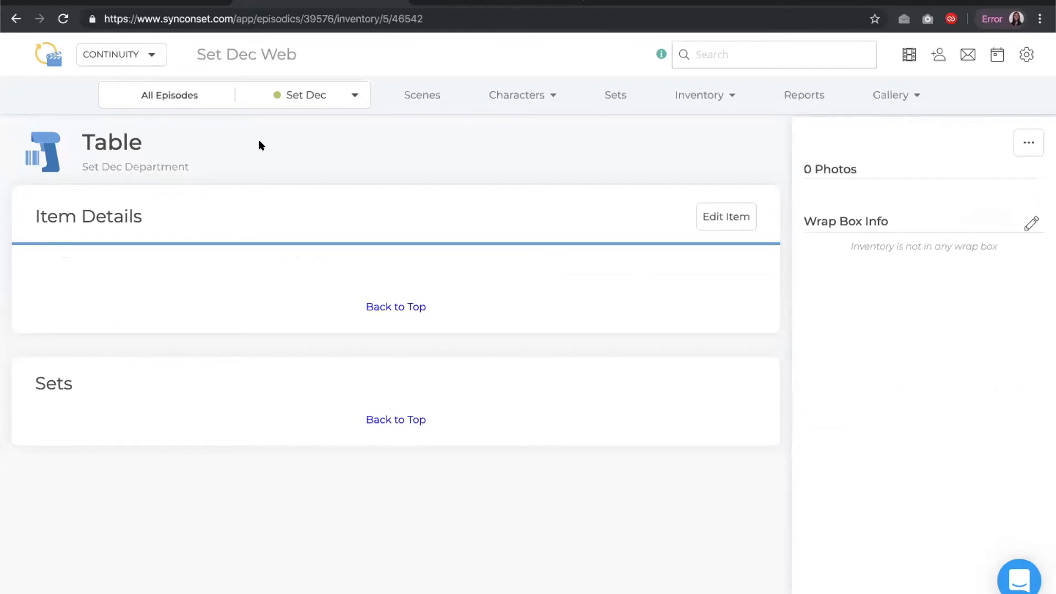
left_click(704, 215)
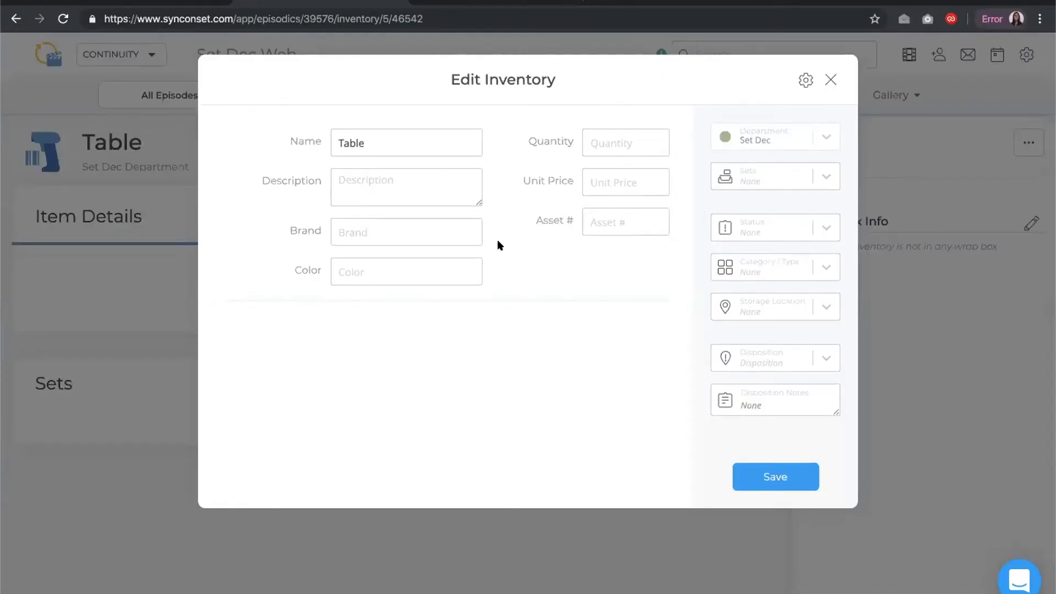
left_click(594, 146)
type("2High table")
key("BackSpace")
key("BackSpace")
key("BackSpace")
key("BackSpace")
key("BackSpace")
key("BackSpace")
type(", oak")
left_click(389, 228)
type("Ikea")
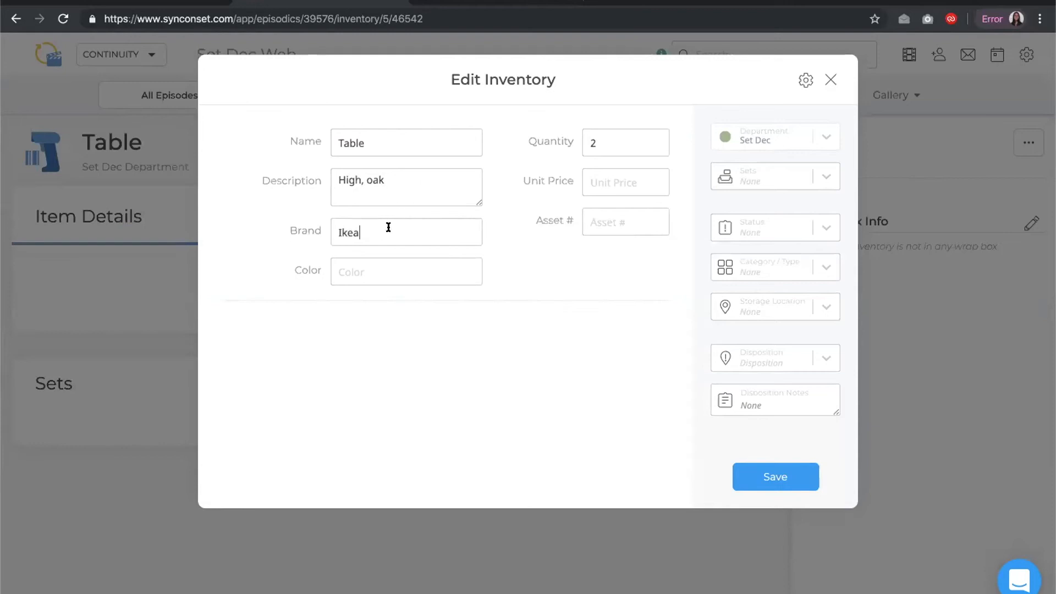
left_click(359, 265)
type("Dark Brown")
left_click(762, 477)
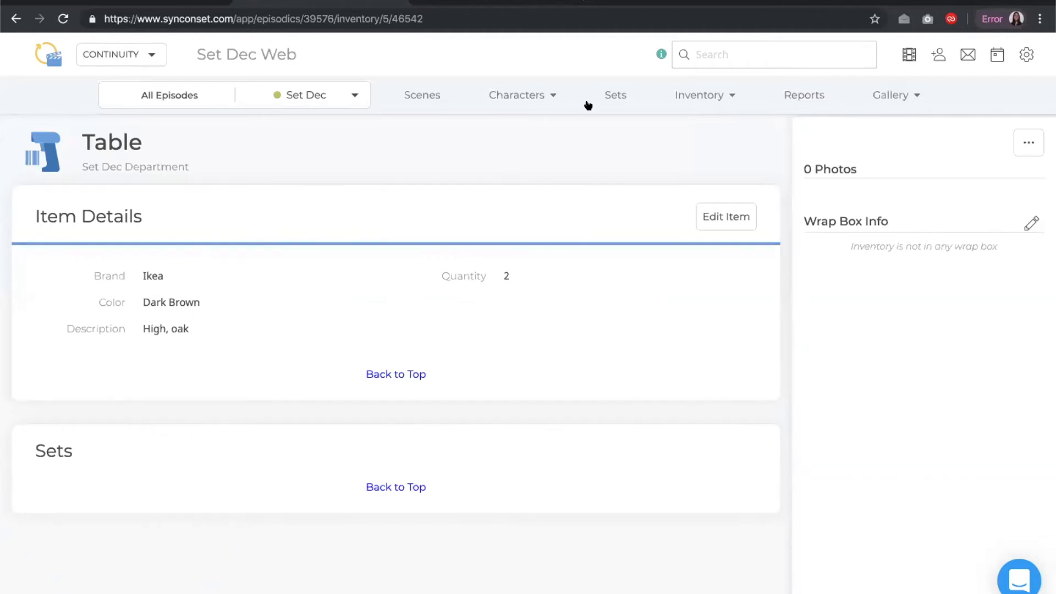
Upload a photo to the Table item and save it
left_click(1029, 147)
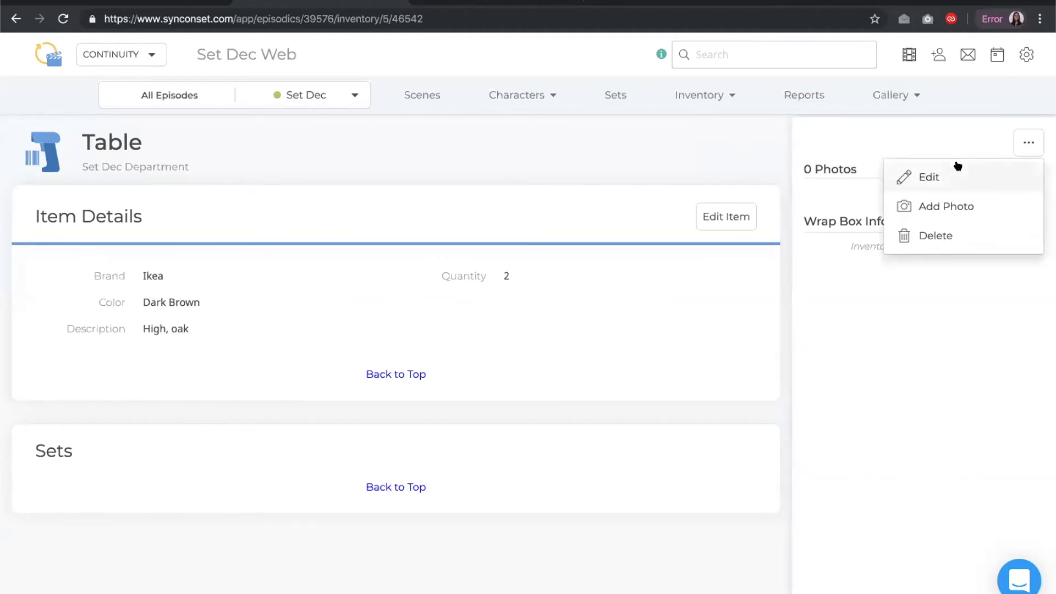
left_click(948, 209)
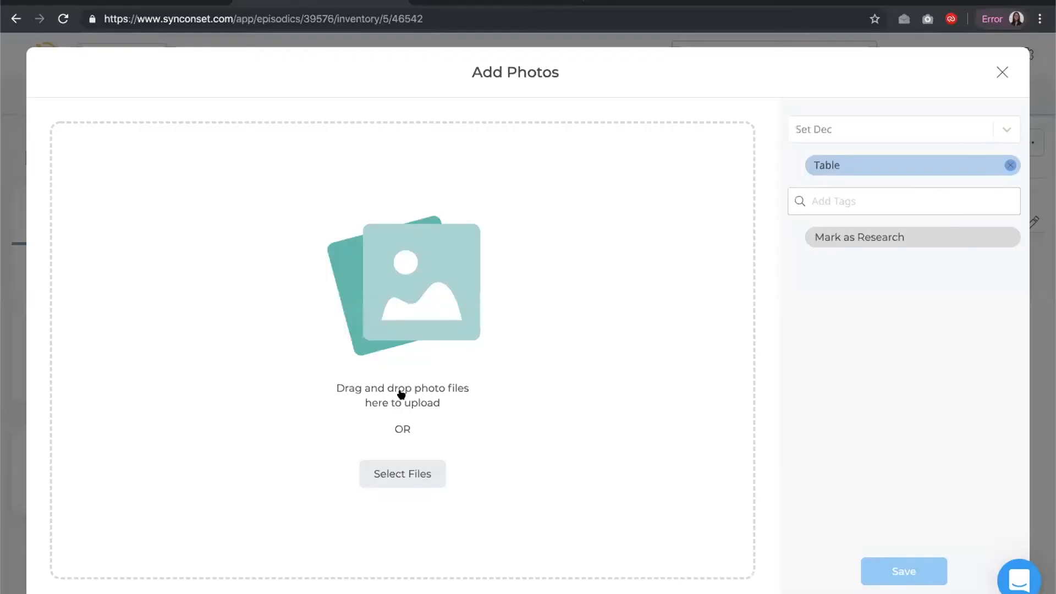
left_click(410, 477)
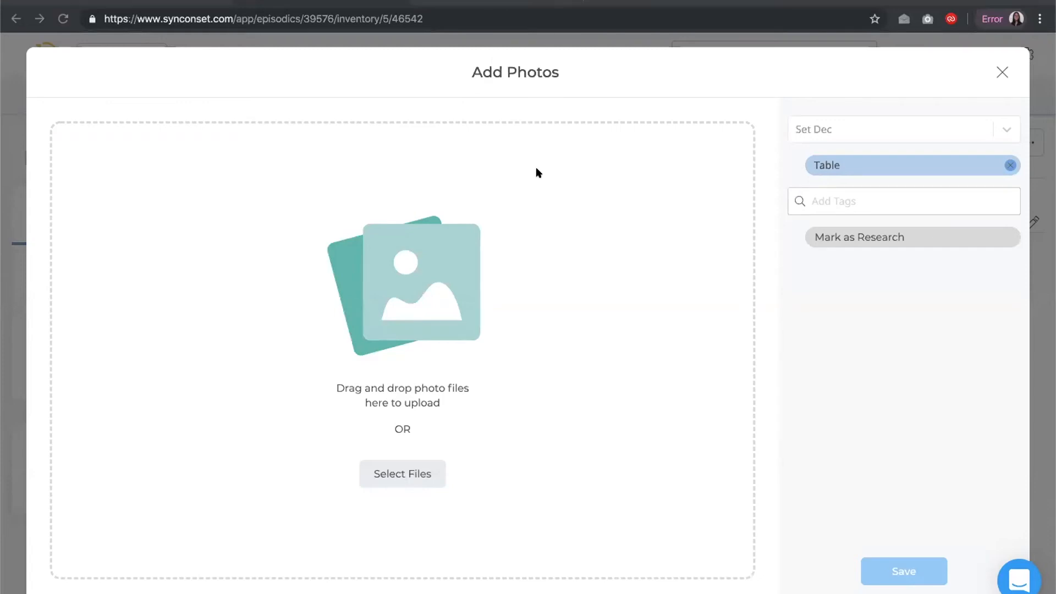
left_click(796, 348)
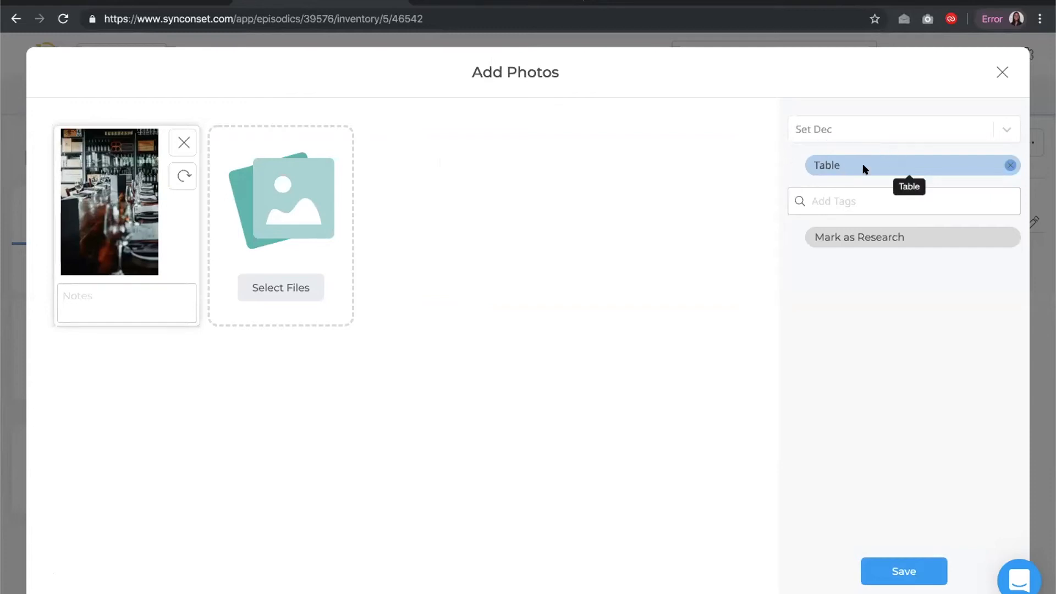
left_click(906, 574)
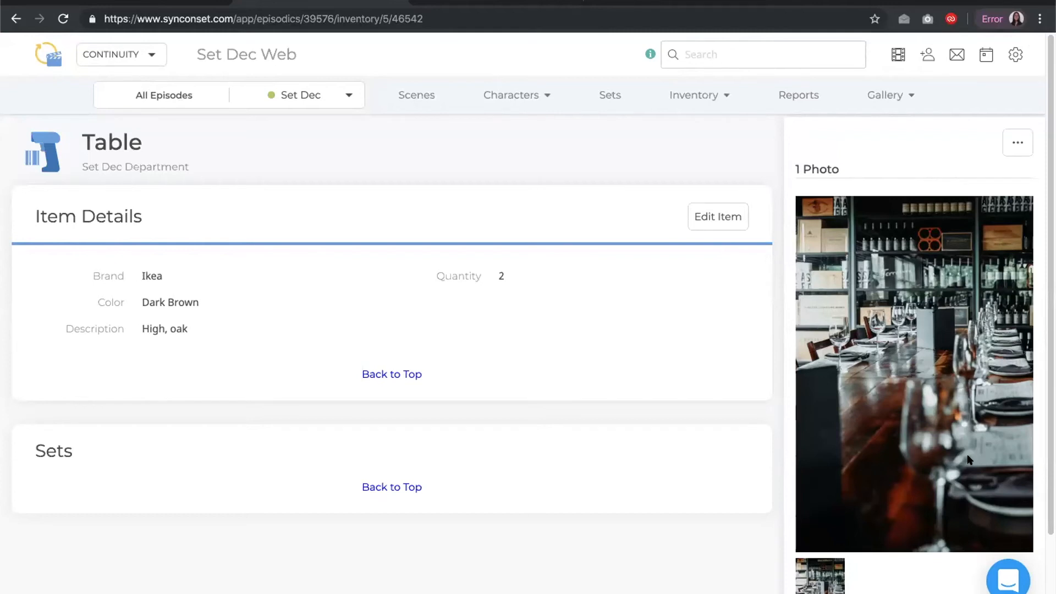
Assign the Table to a newly created wrap box 1 with a quantity of 1 in the box, and save
scroll(969, 459, "down", 1)
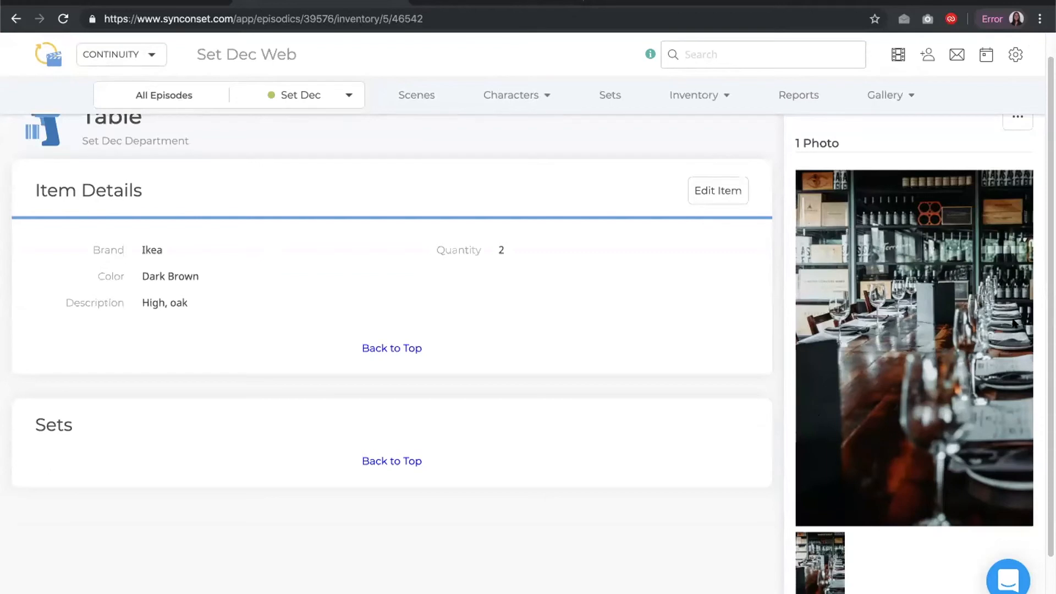
scroll(533, 326, "down", 2)
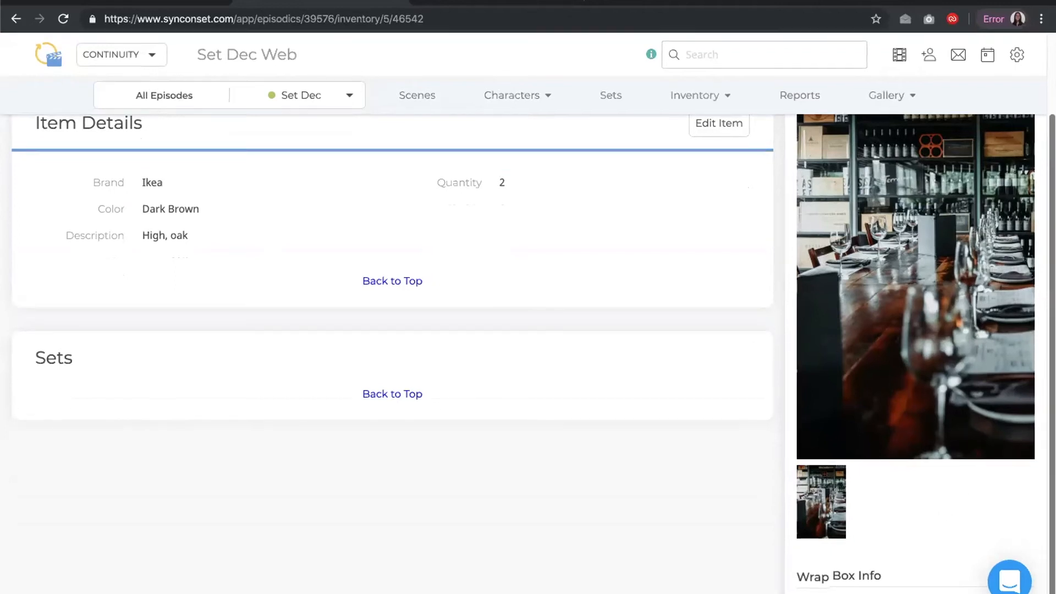
scroll(529, 352, "up", 1)
scroll(528, 352, "down", 1)
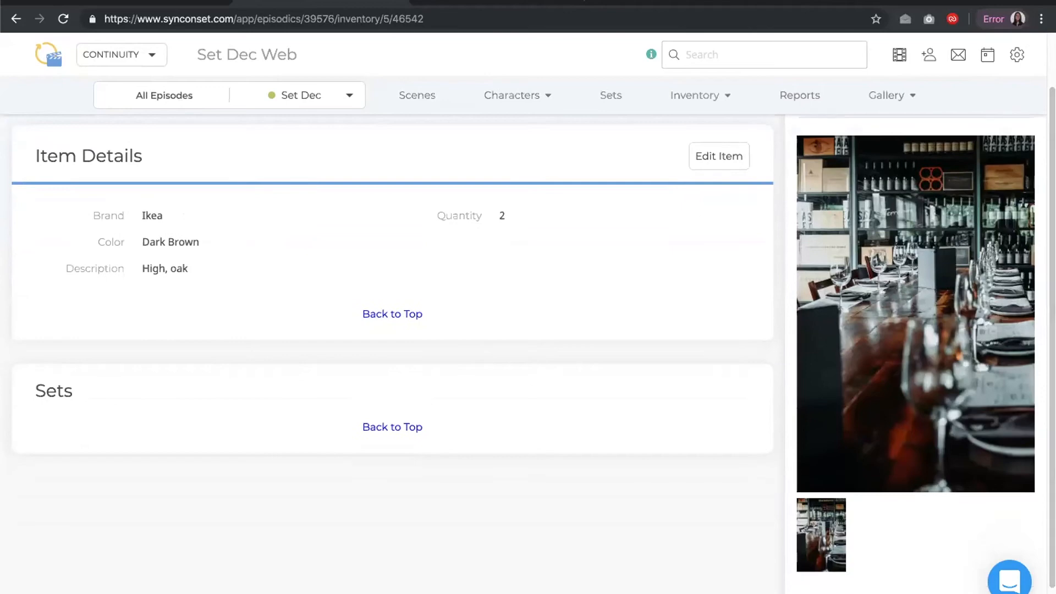
left_click(1014, 558)
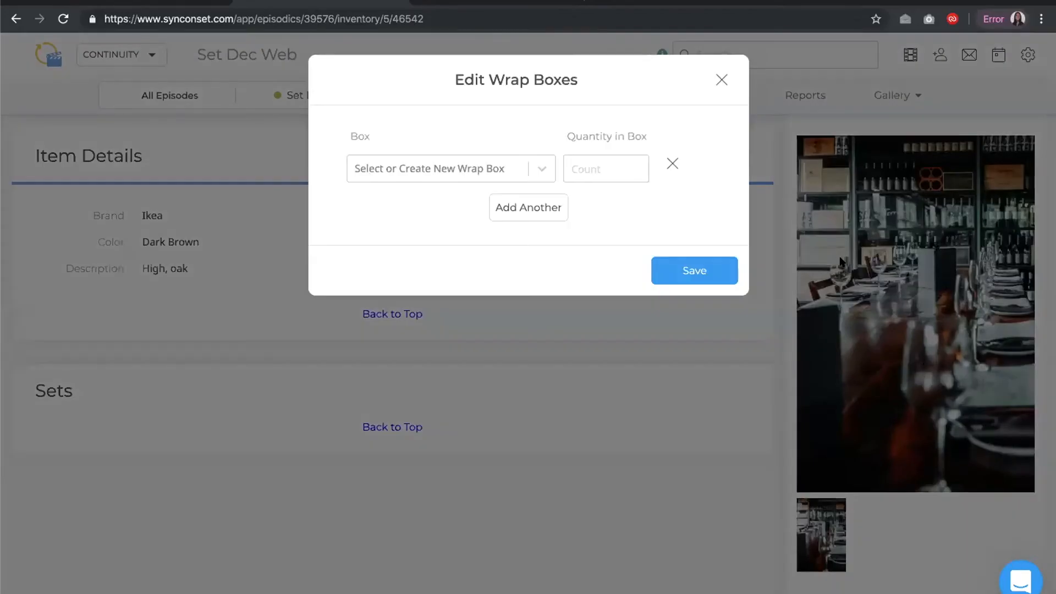
left_click(449, 170)
type("1")
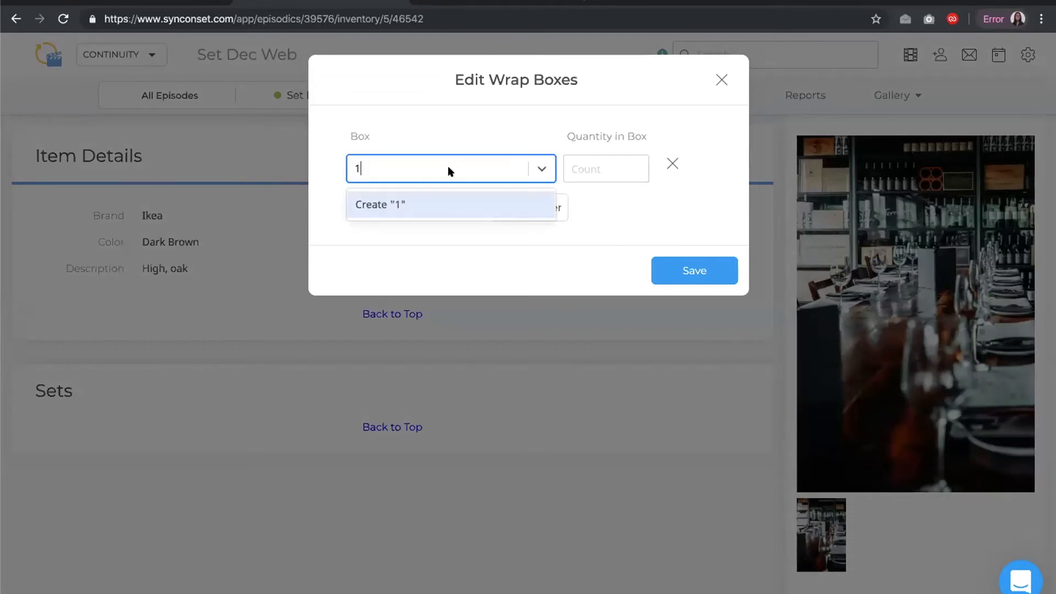
left_click(422, 204)
left_click(583, 160)
type("1")
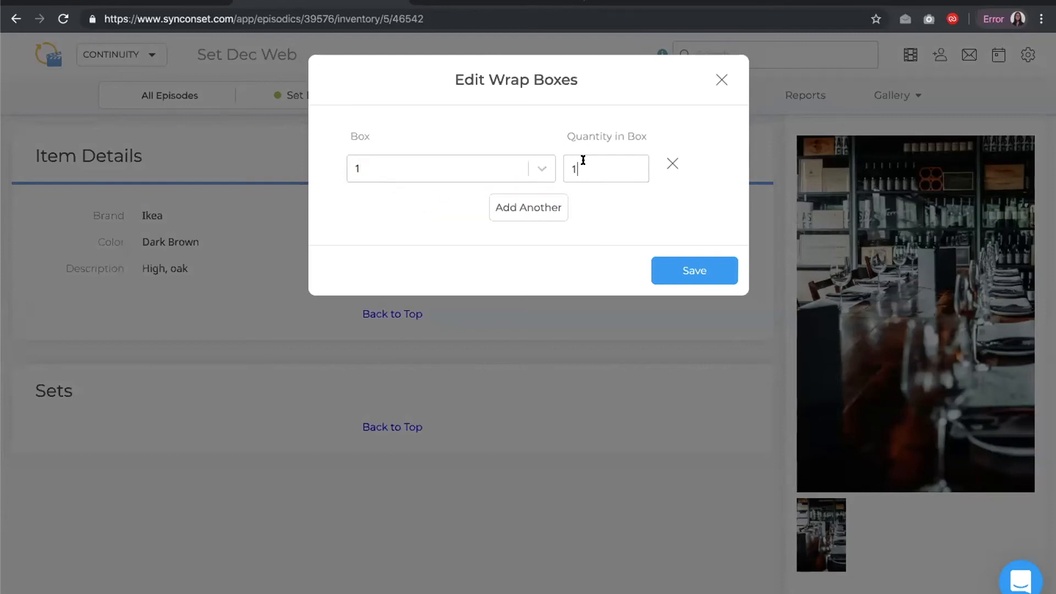
left_click(669, 270)
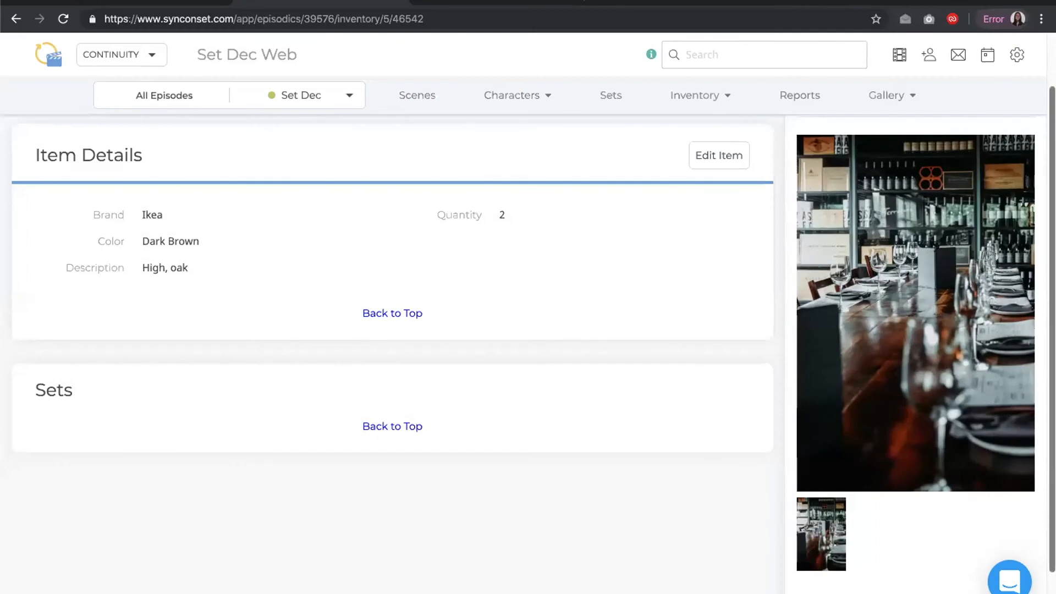
Open the Wrap Boxes list from Inventory and create a new wrap box numbered 2
scroll(677, 269, "down", 1)
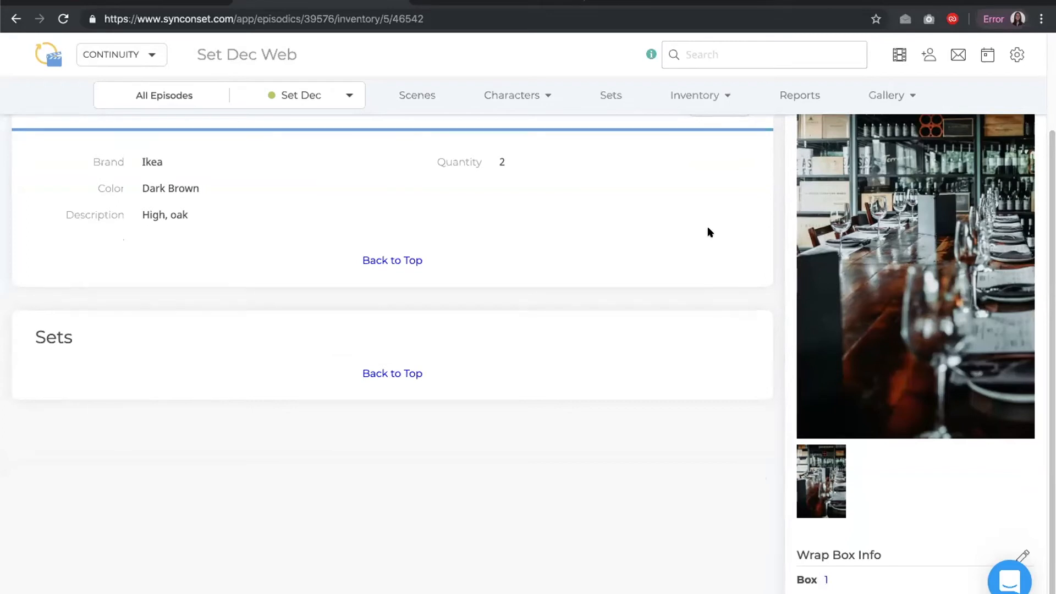
left_click(695, 92)
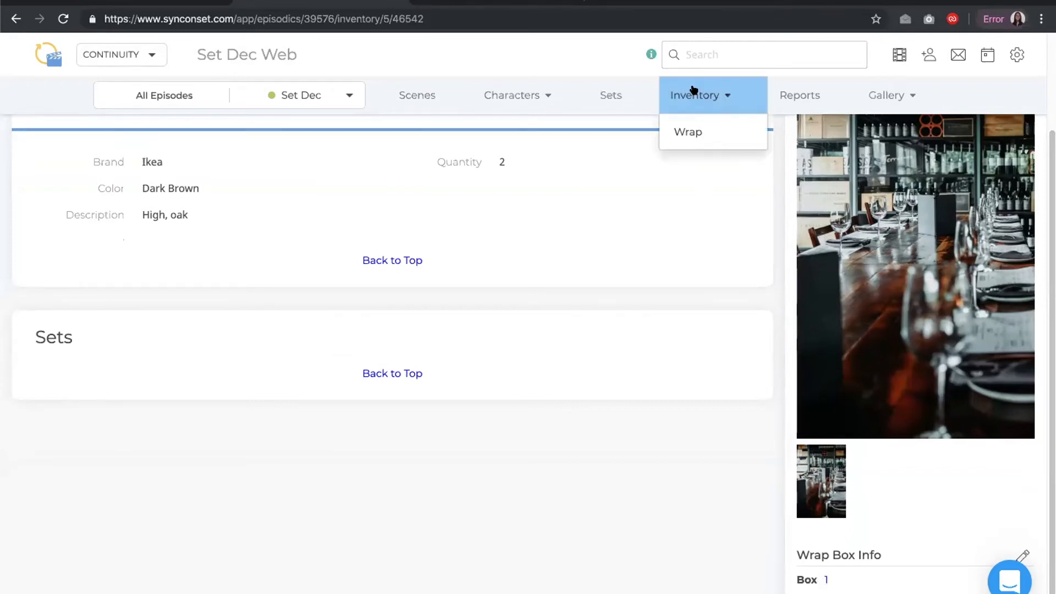
left_click(695, 126)
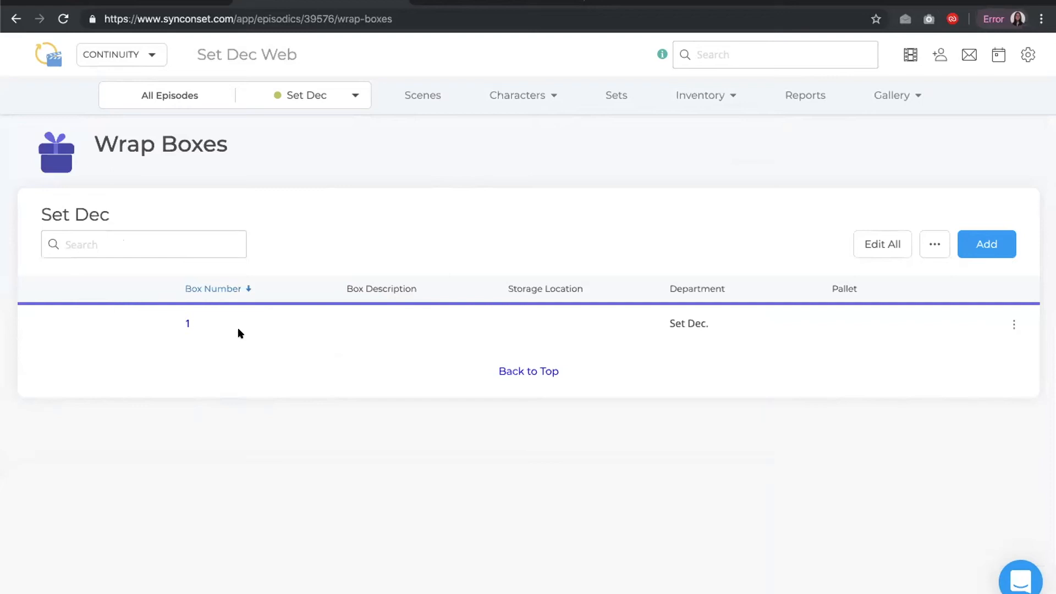
left_click(979, 247)
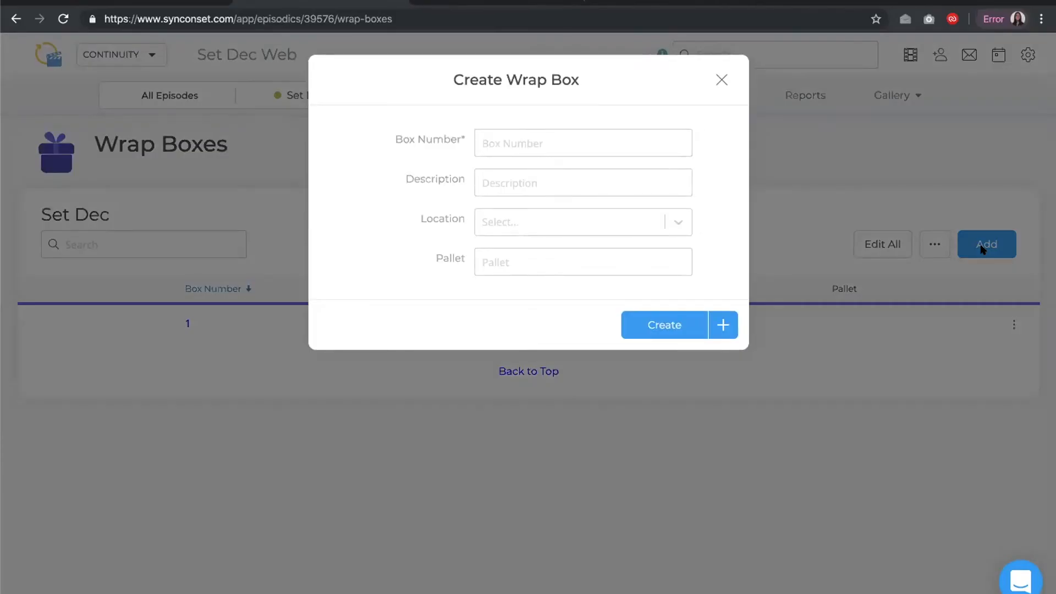
type("2")
left_click(649, 326)
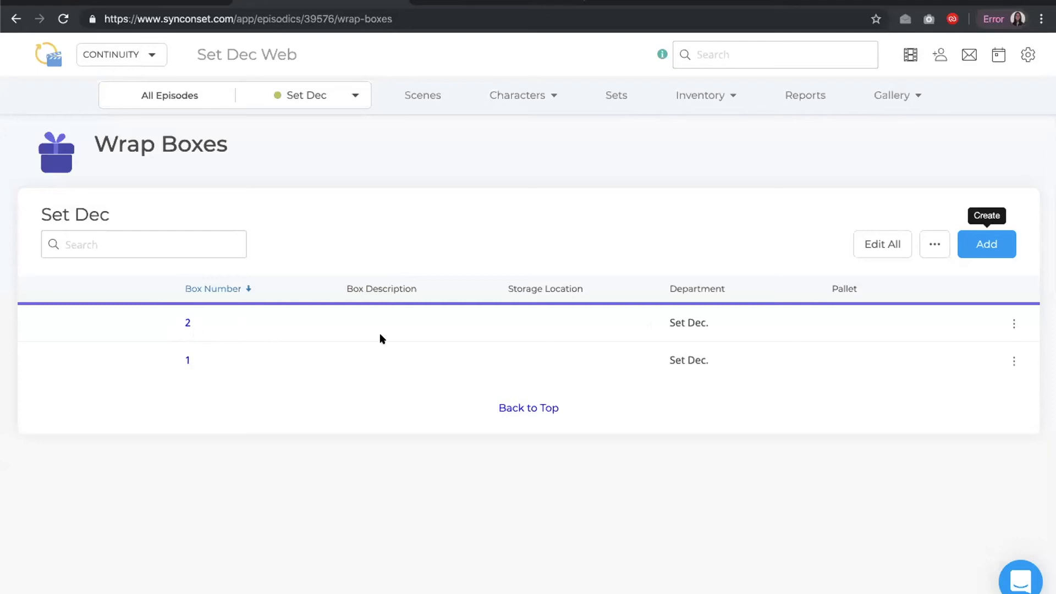
left_click(867, 242)
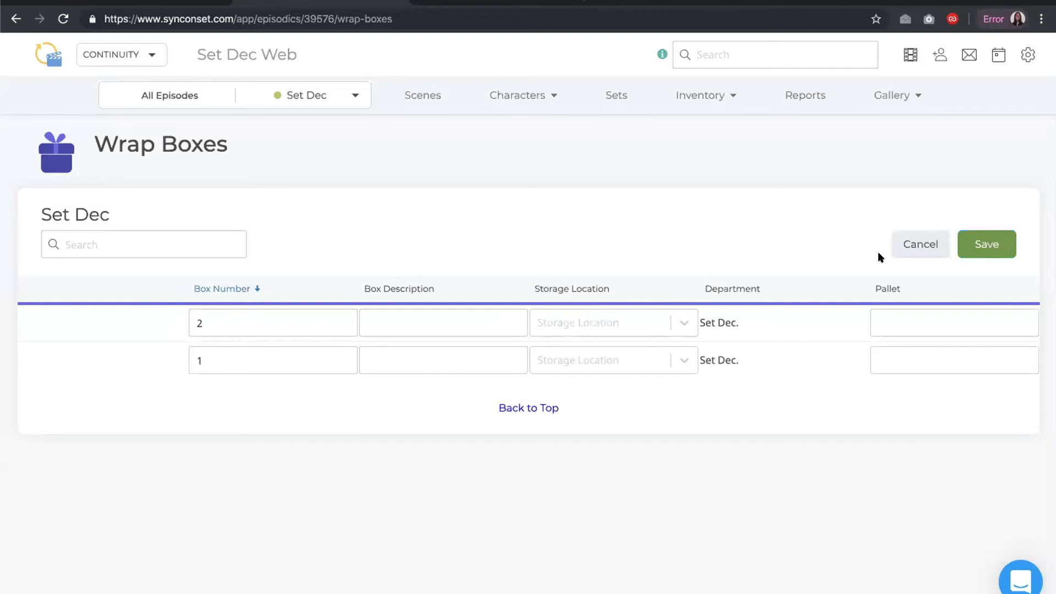
left_click(899, 242)
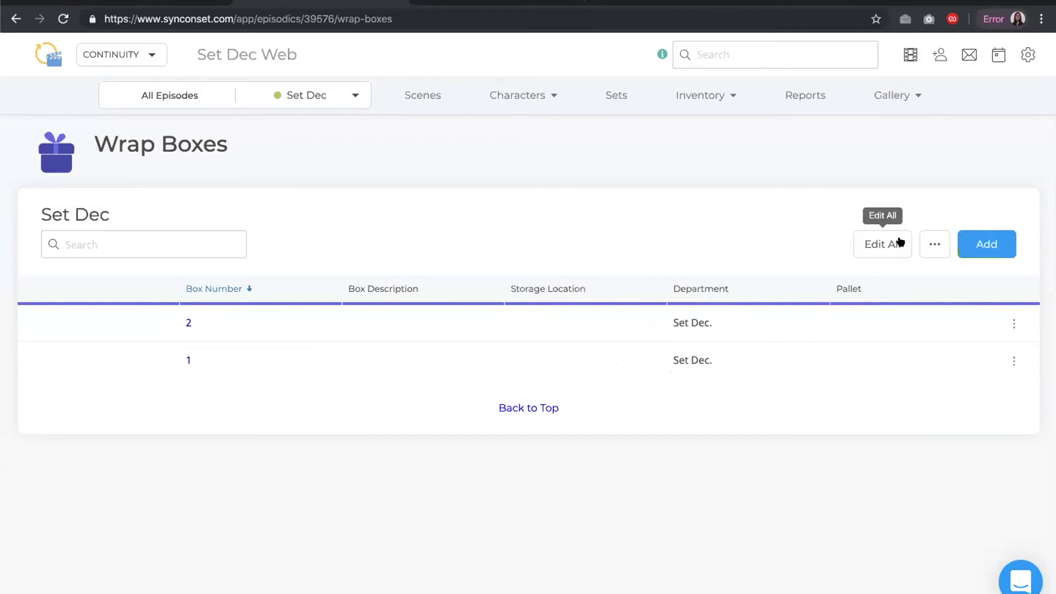
left_click(1010, 325)
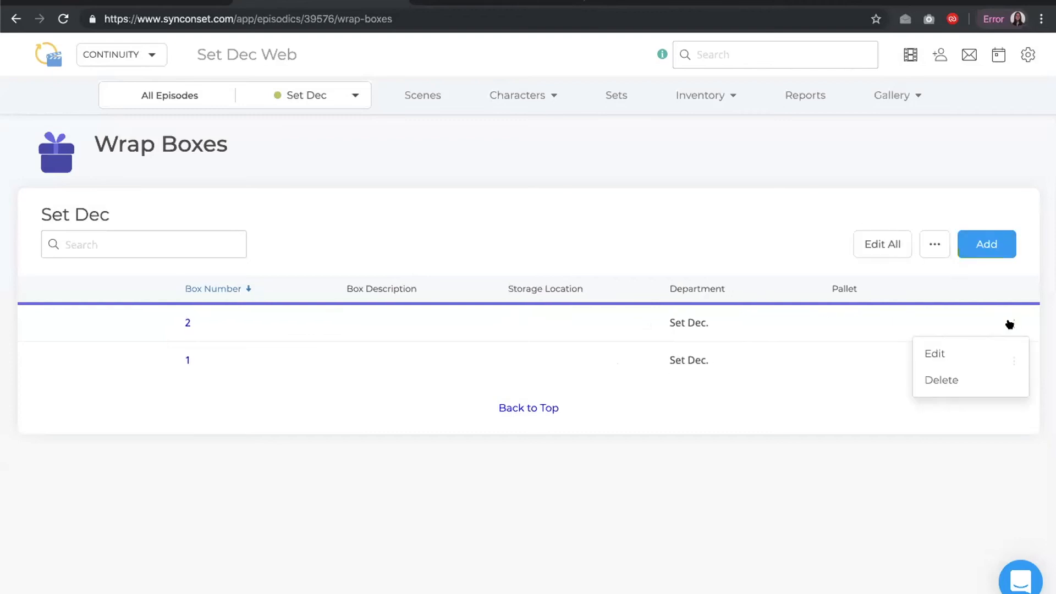
left_click(996, 344)
left_click(997, 351)
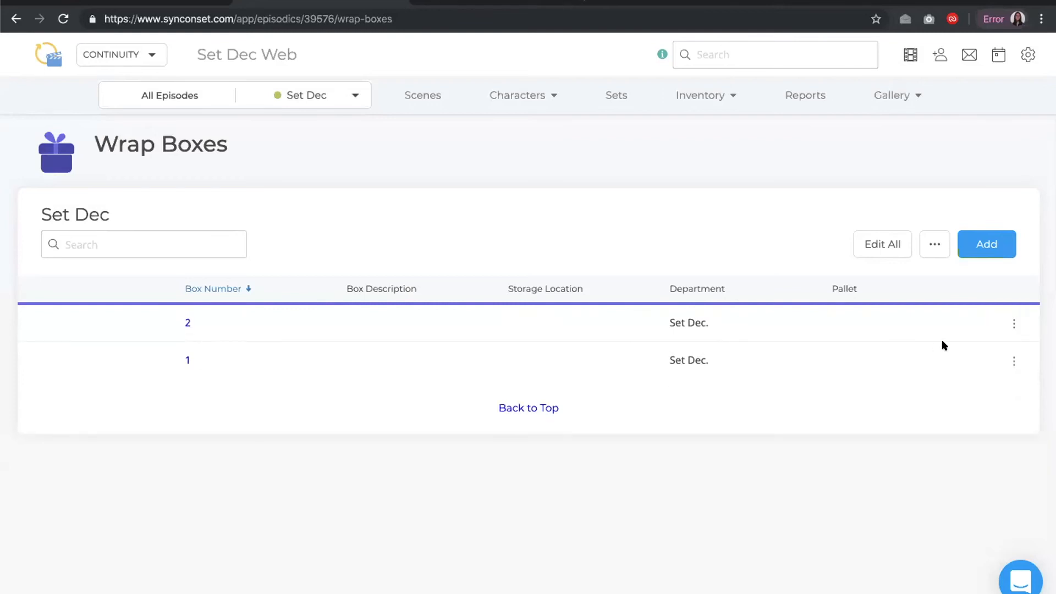
left_click(1011, 325)
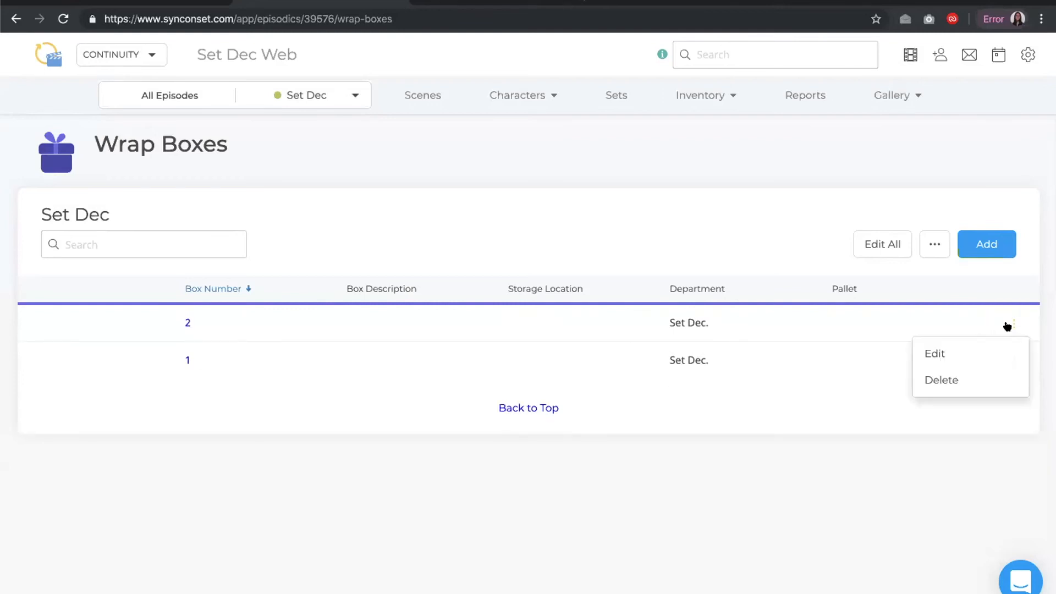
left_click(959, 415)
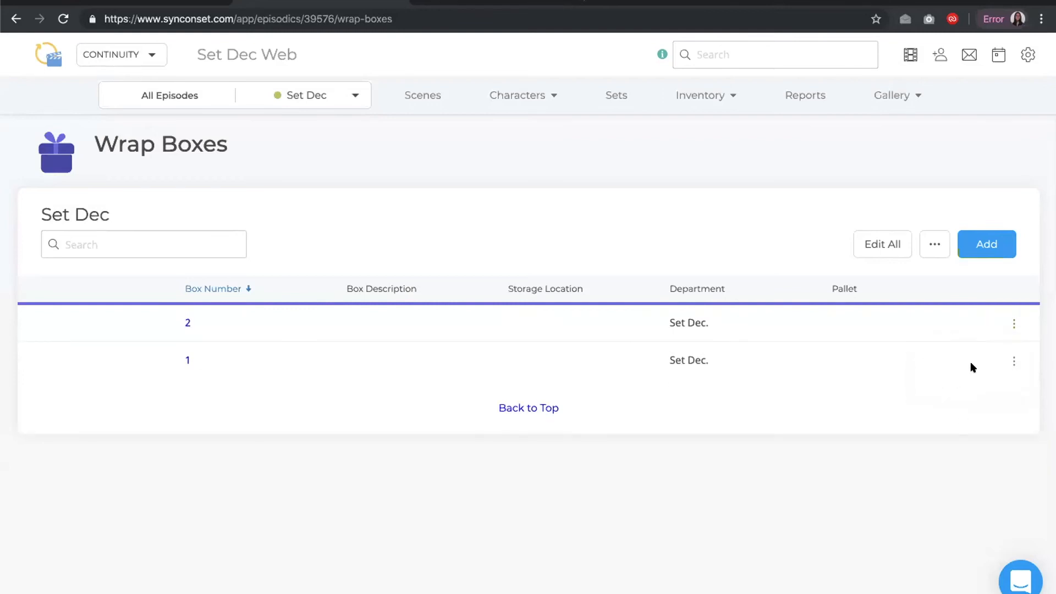
Add a new storage location named Warehouse 2 in the storage locations editor
left_click(932, 246)
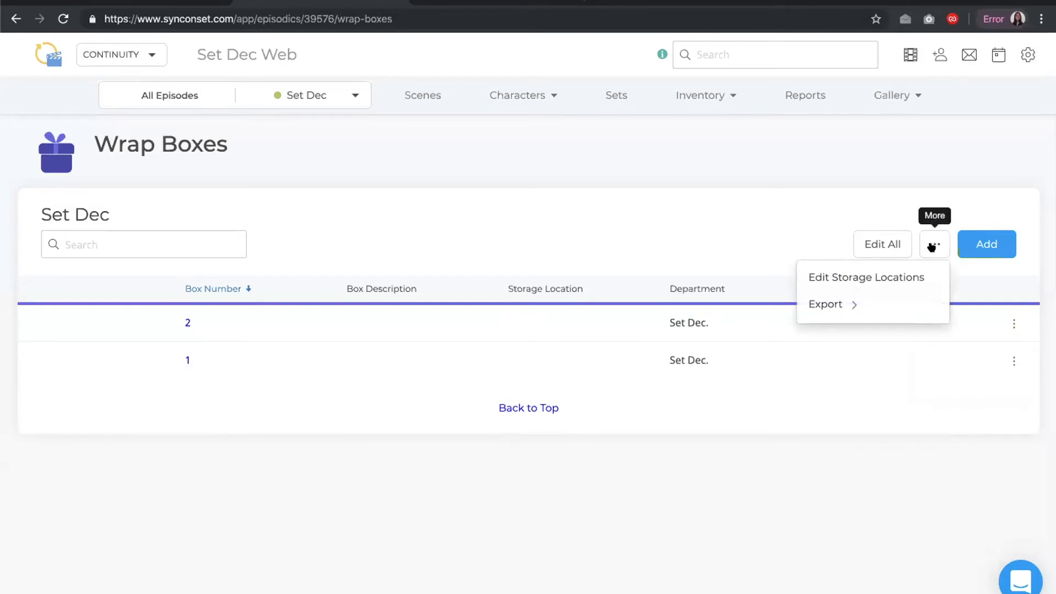
left_click(898, 278)
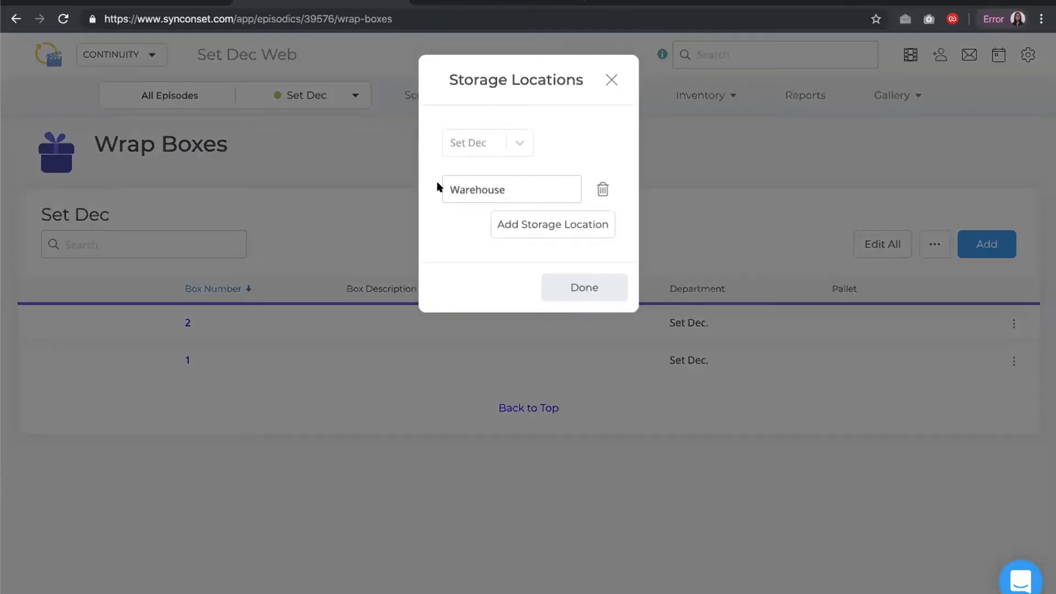
left_click(527, 227)
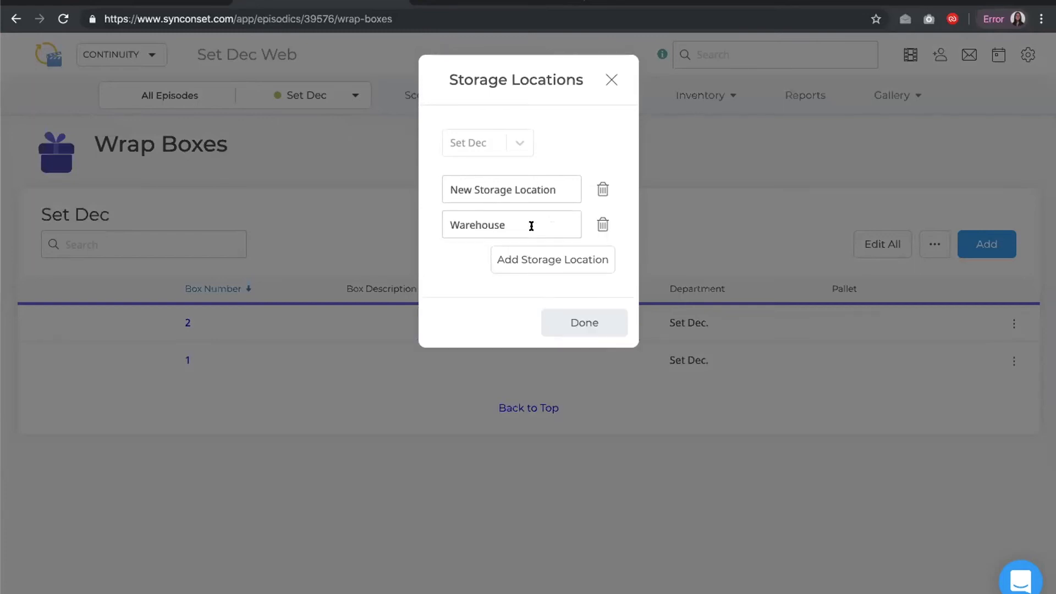
triple_click(444, 186)
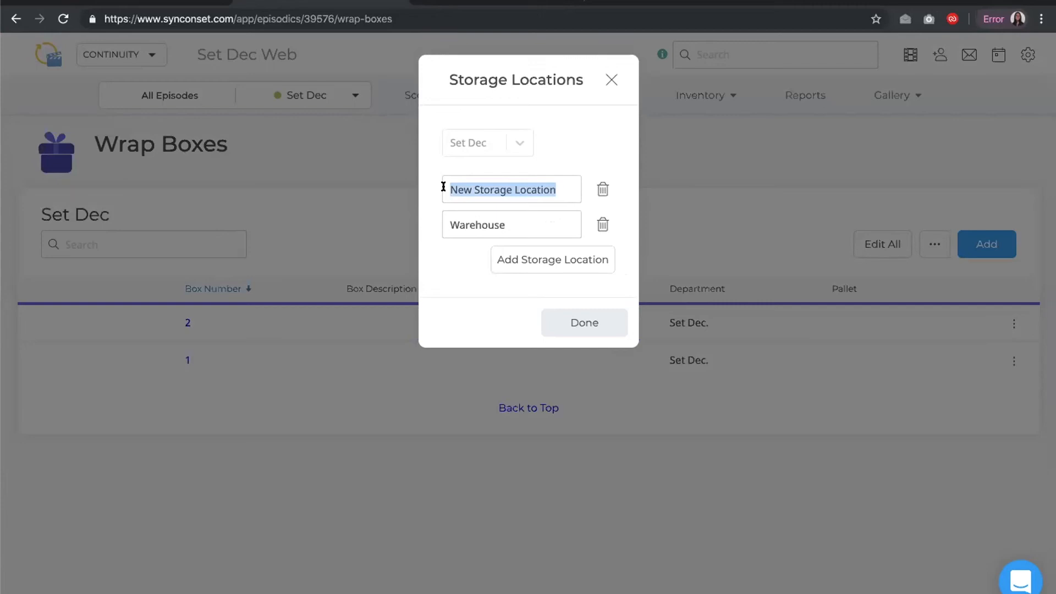
type("Warehouse 2")
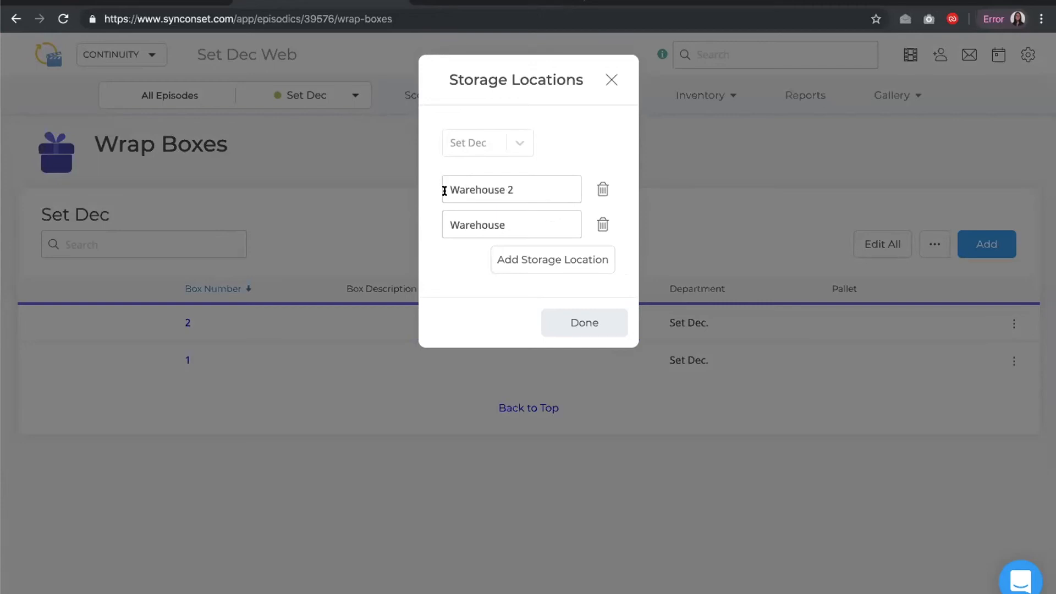
left_click(577, 319)
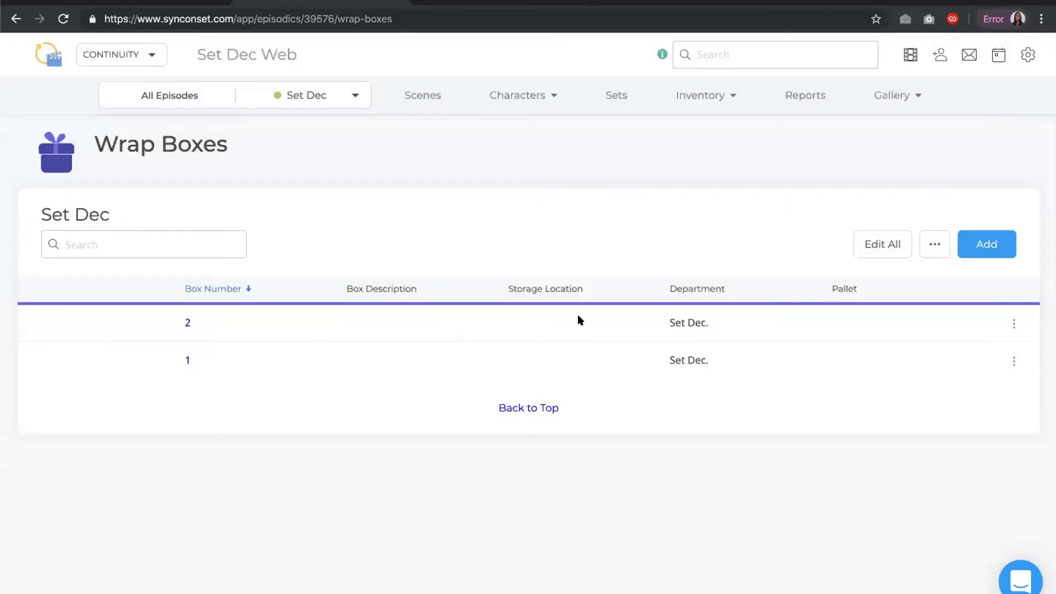
Edit wrap box 2's row to set its storage location to Warehouse 2 and save
left_click(1011, 321)
left_click(984, 358)
left_click(588, 335)
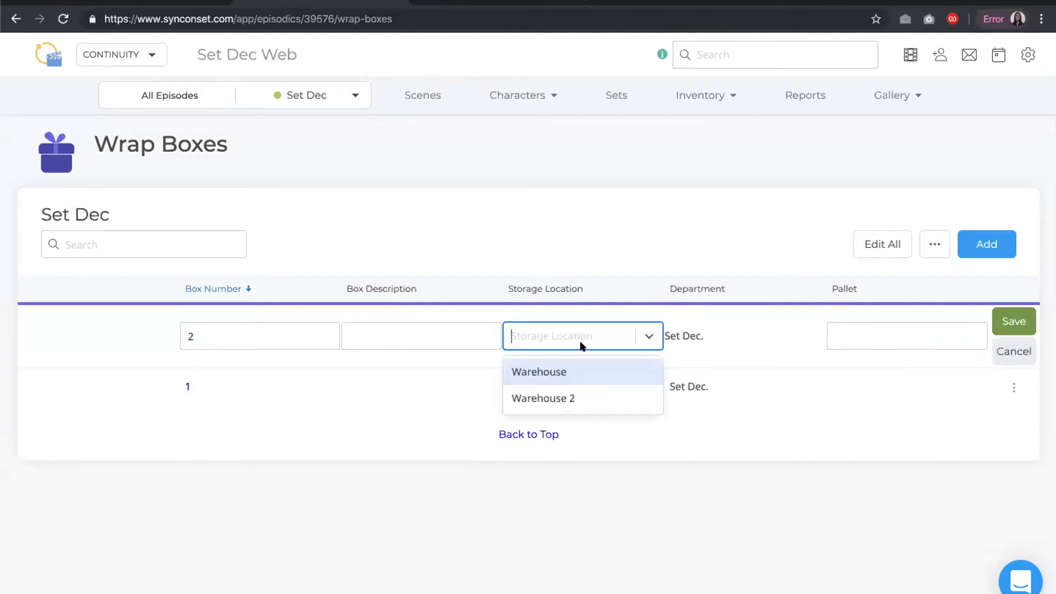
left_click(568, 397)
left_click(994, 319)
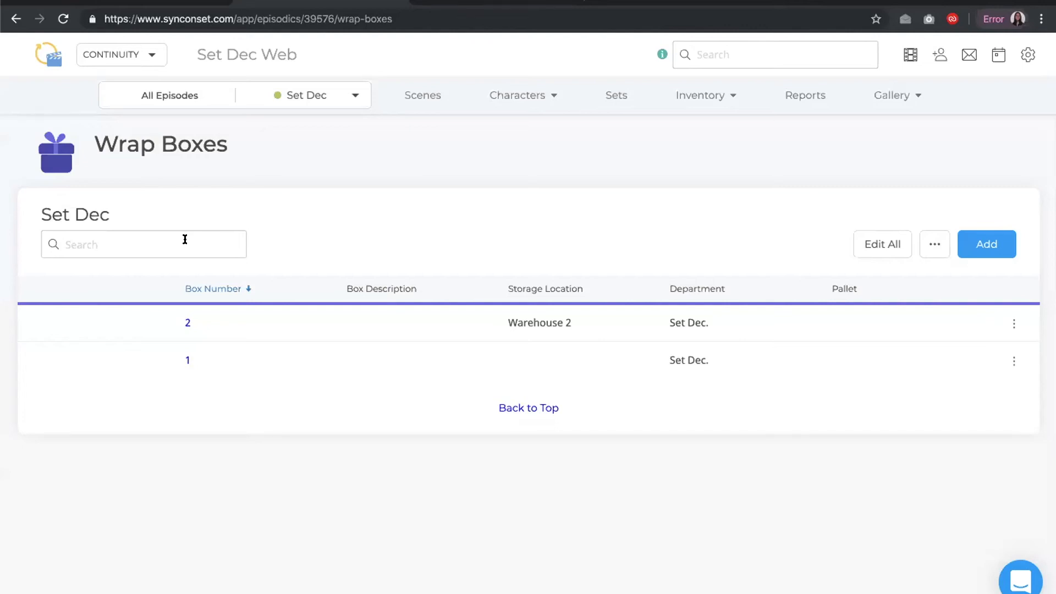
Open wrap box 1 and move the Brand column after the Color column in its set pieces table
left_click(187, 360)
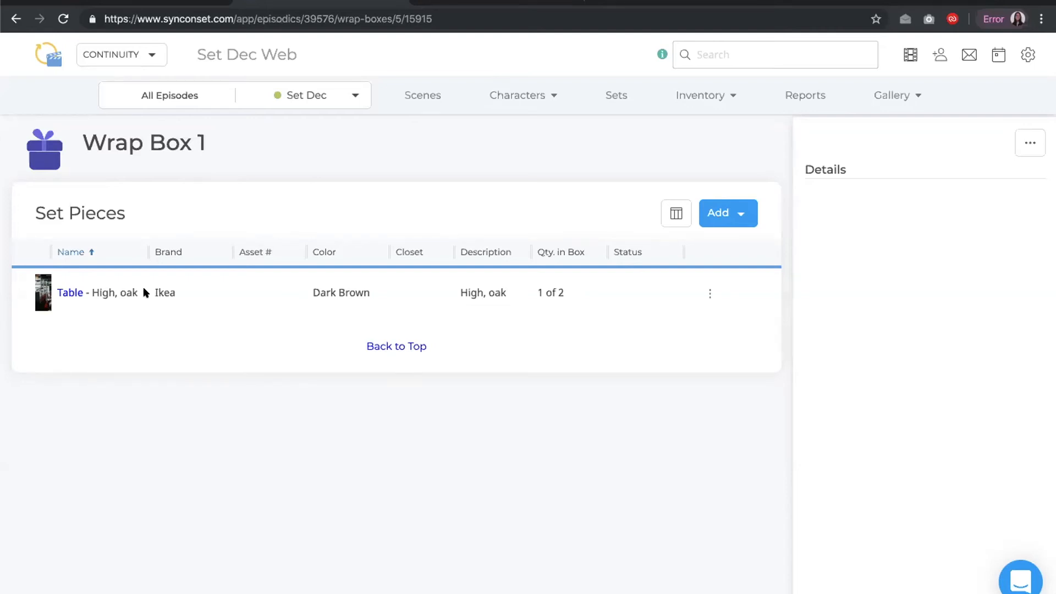
left_click_drag(141, 250, 352, 255)
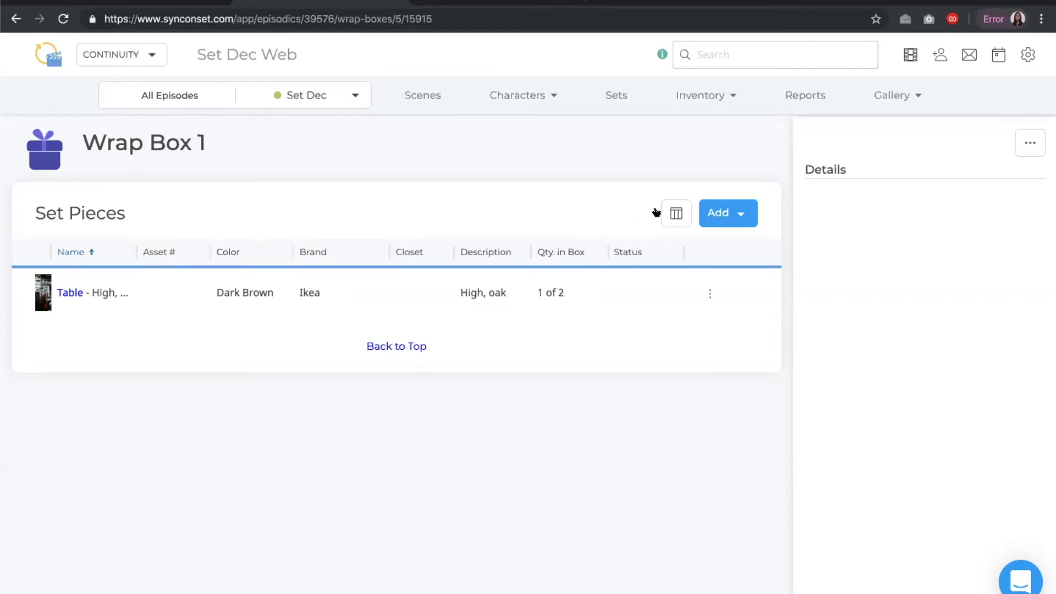
Review the available columns in the set pieces table's column chooser and close it
left_click(675, 214)
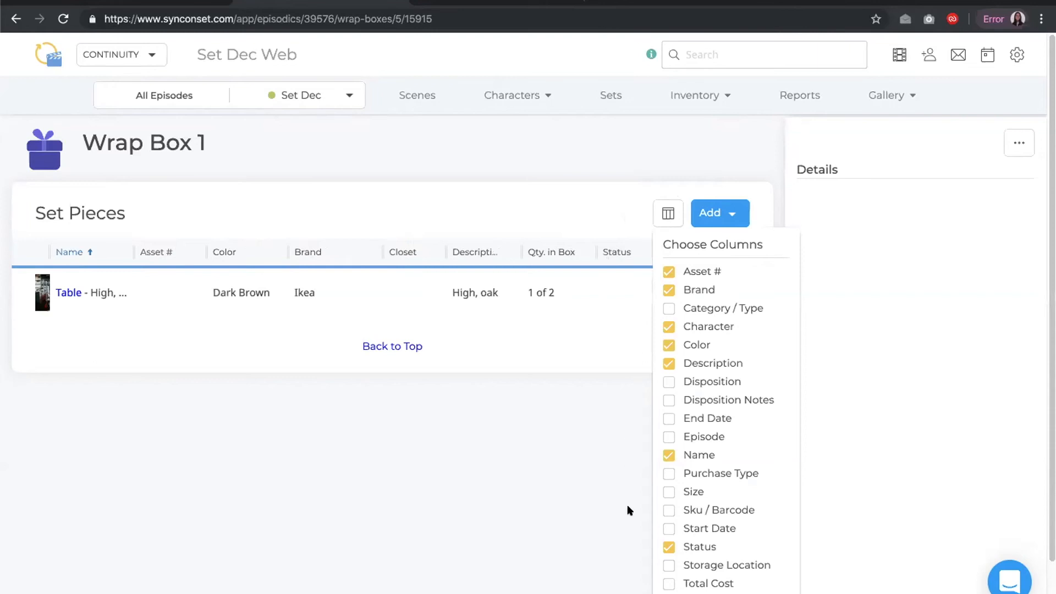
scroll(709, 572, "down", 2)
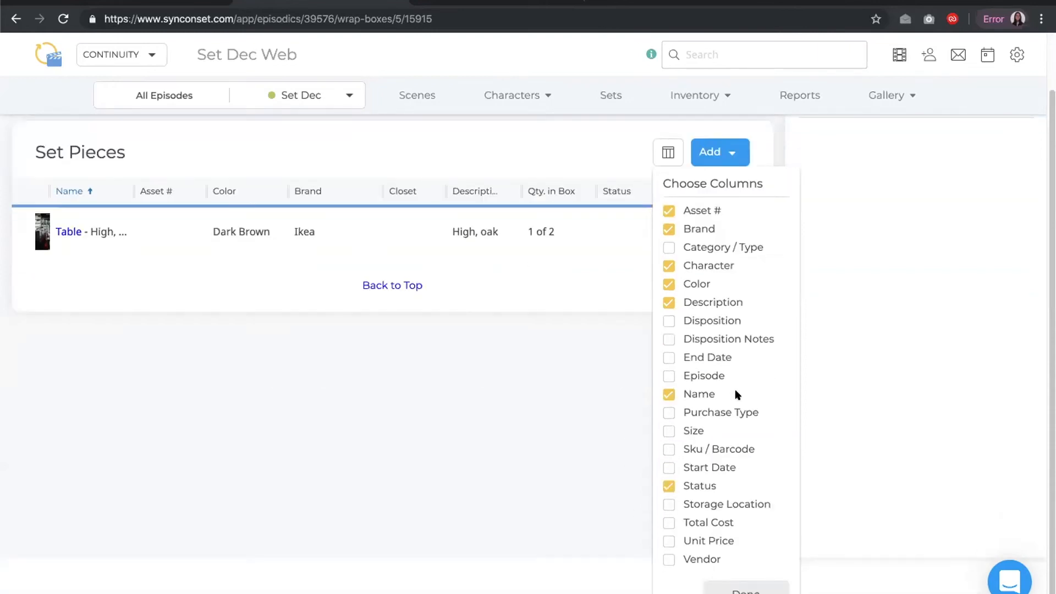
left_click(754, 589)
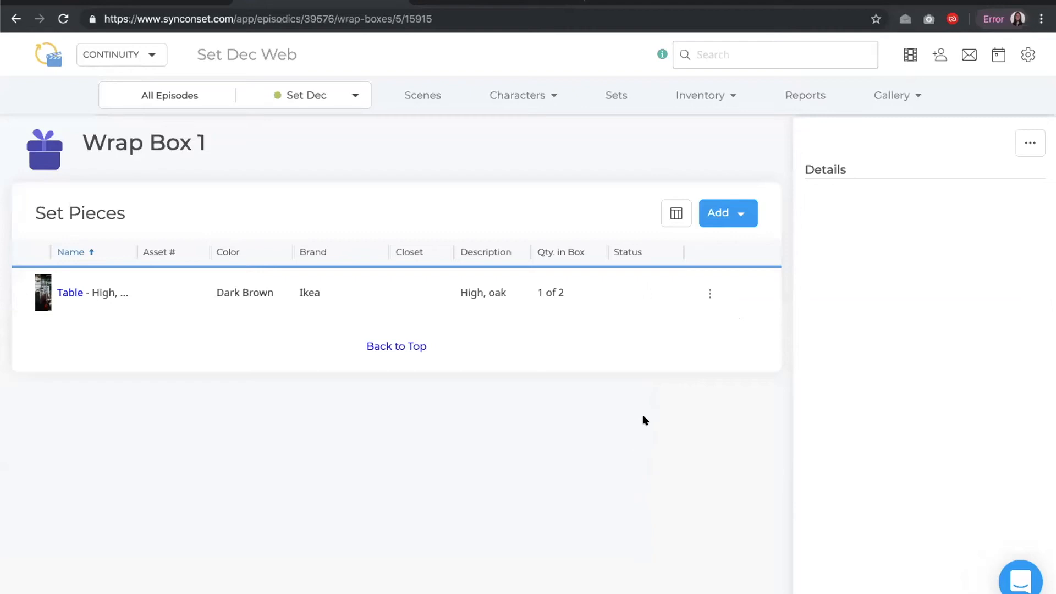
Create a new set piece named Couch within wrap box 1 and open its item page
left_click(708, 214)
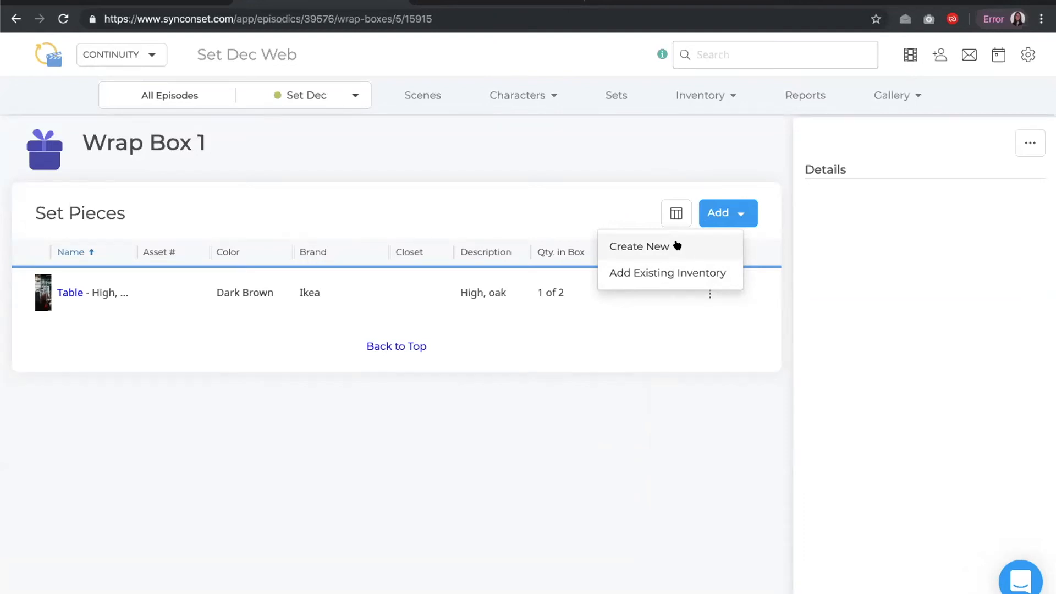
left_click(633, 242)
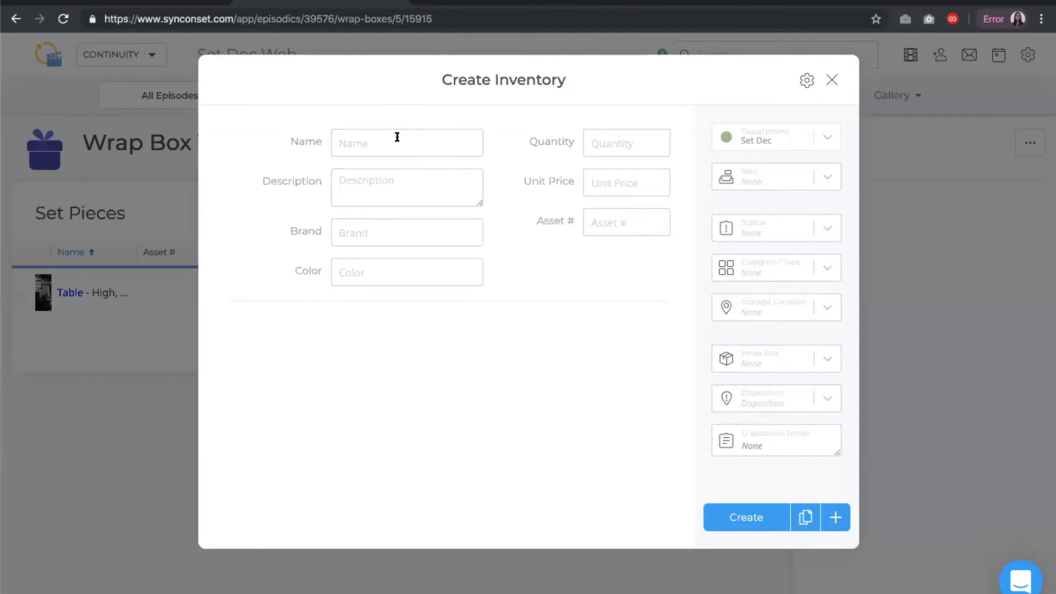
type("Couch")
left_click(758, 519)
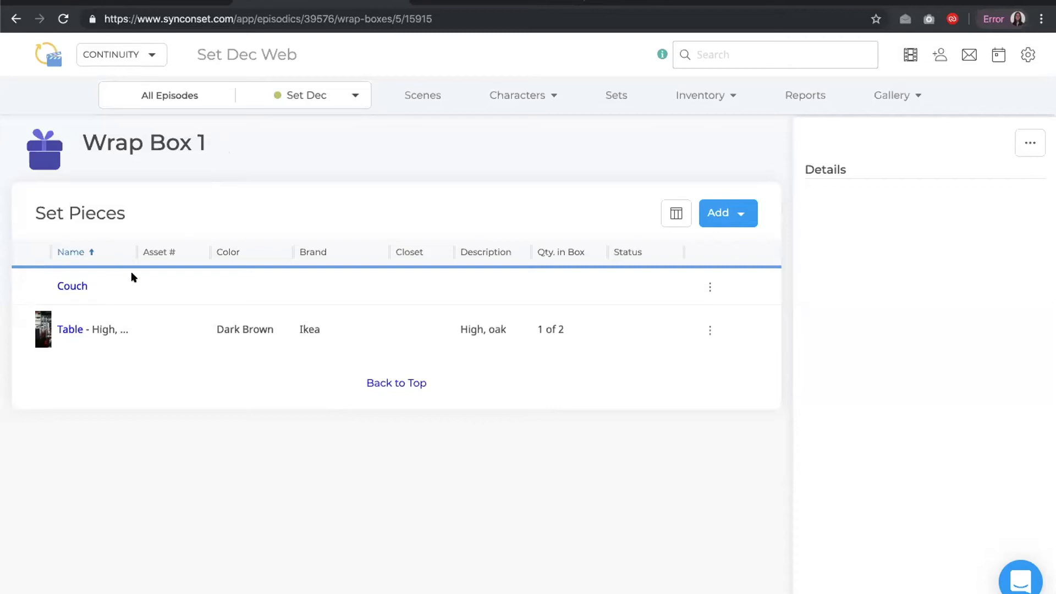
left_click(81, 287)
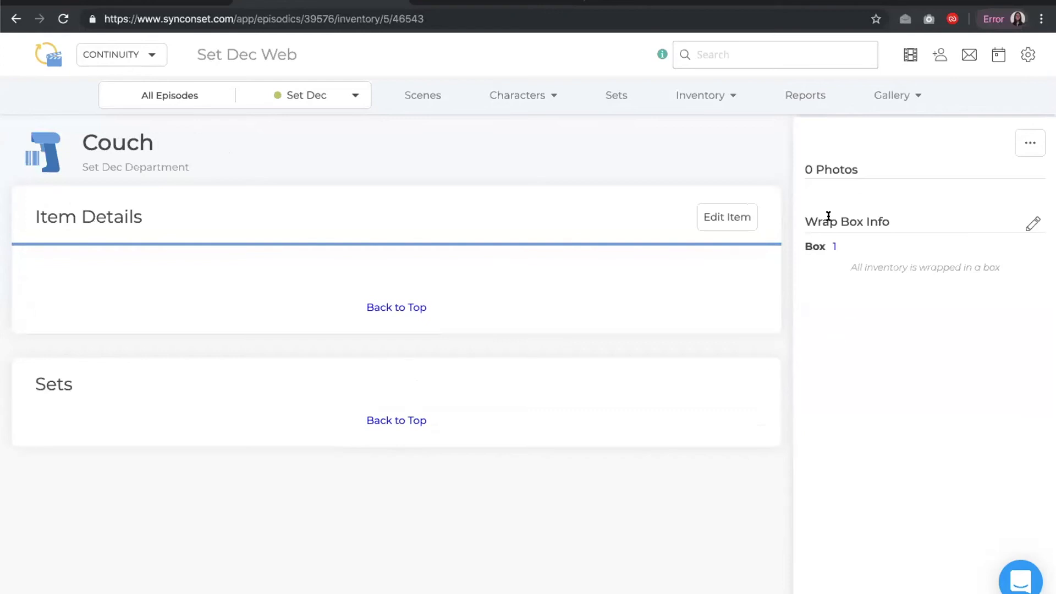
Open wrap box 1 from the couch's page and browse the set filter in its Add Existing Inventory dialog before closing it
left_click(832, 243)
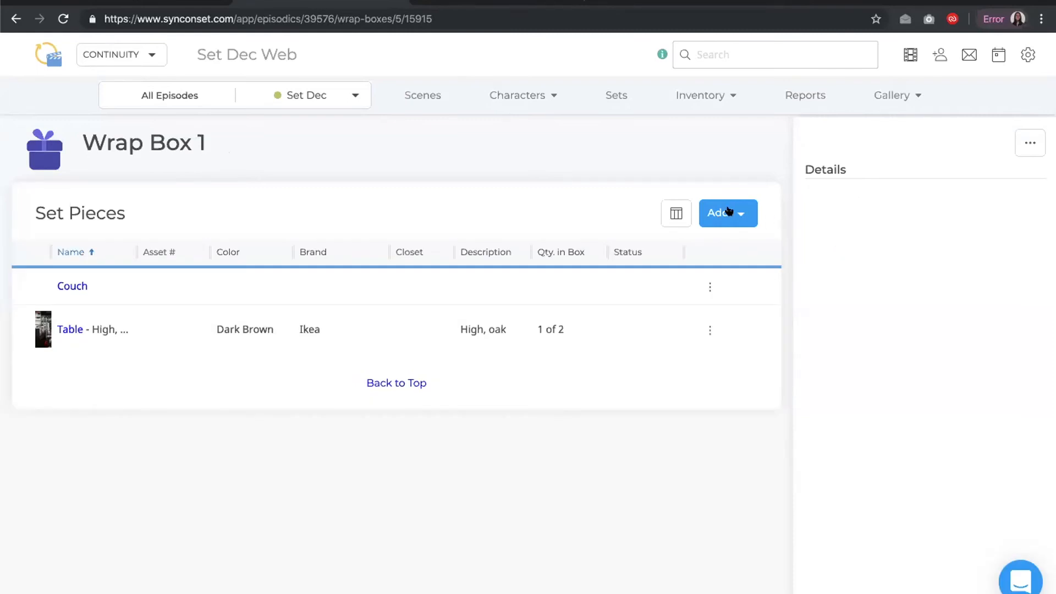
left_click(729, 213)
left_click(684, 273)
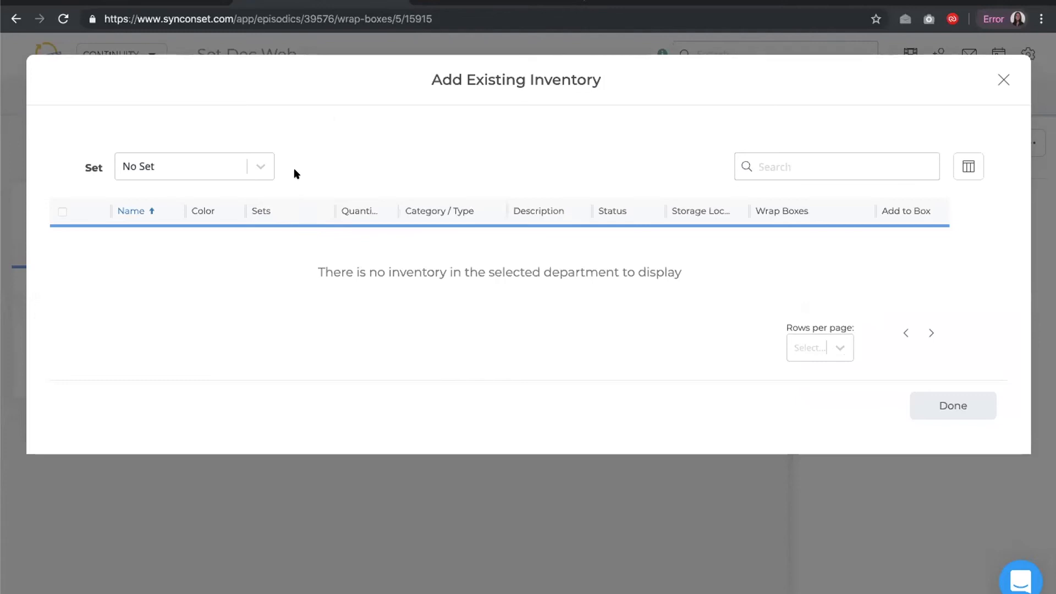
left_click(260, 164)
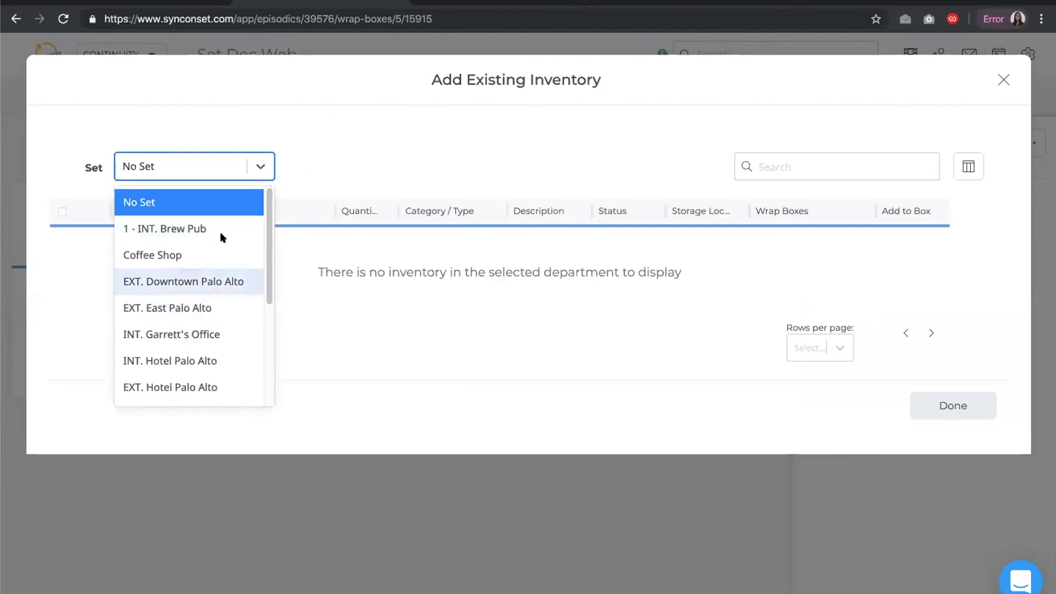
left_click(385, 156)
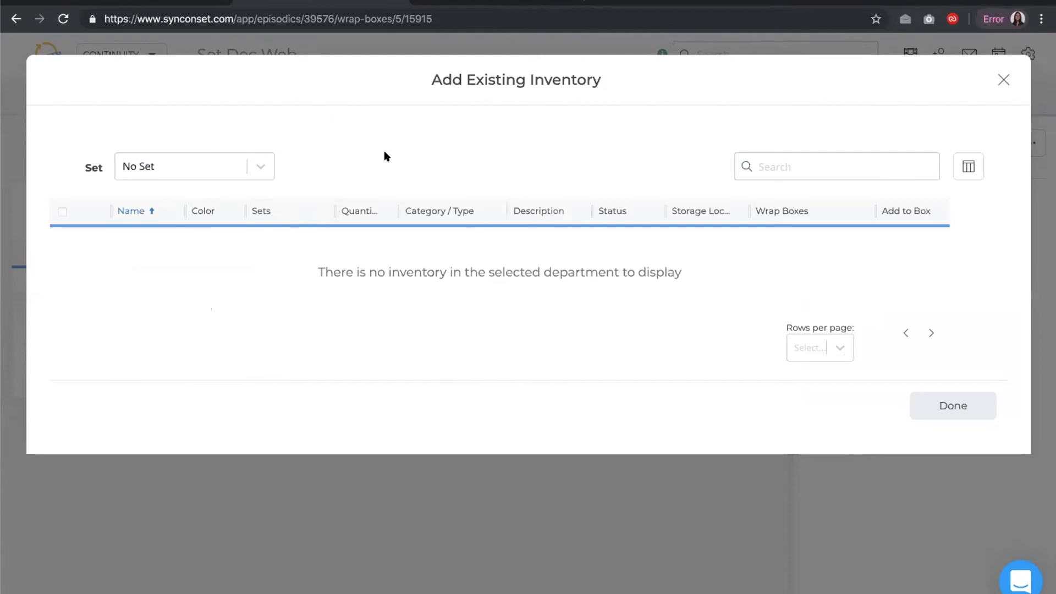
left_click(953, 407)
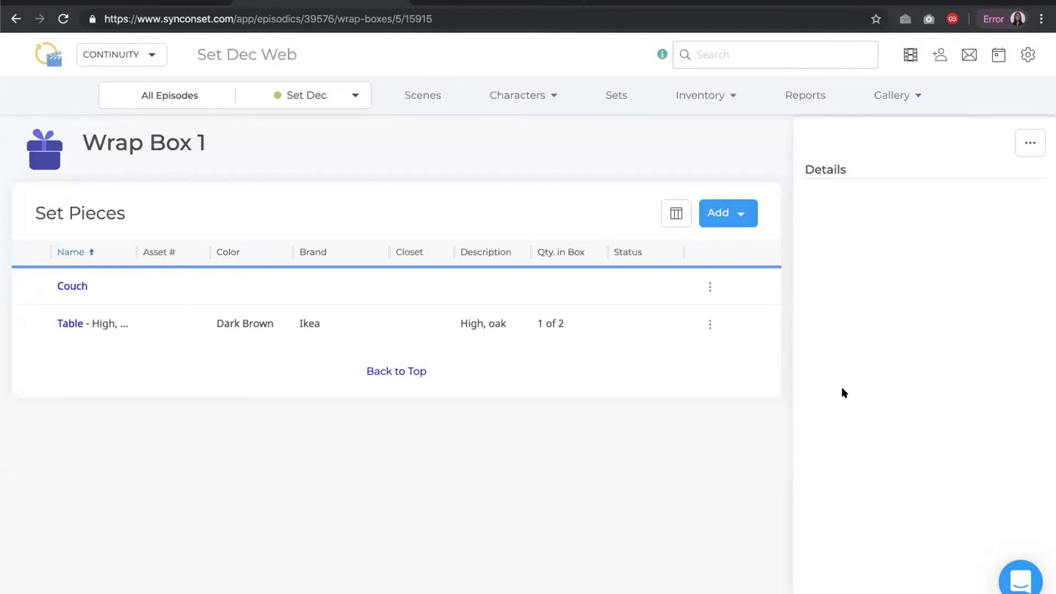
Edit wrap box 1 to add the description "This is a wrap box", set its location to Warehouse, and save
left_click(1031, 141)
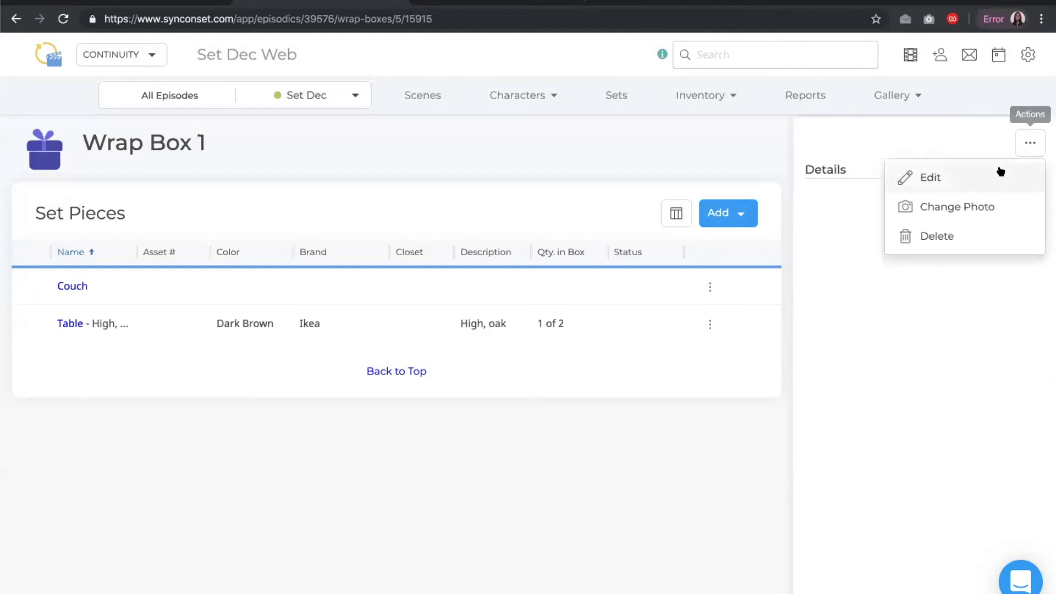
left_click(1000, 165)
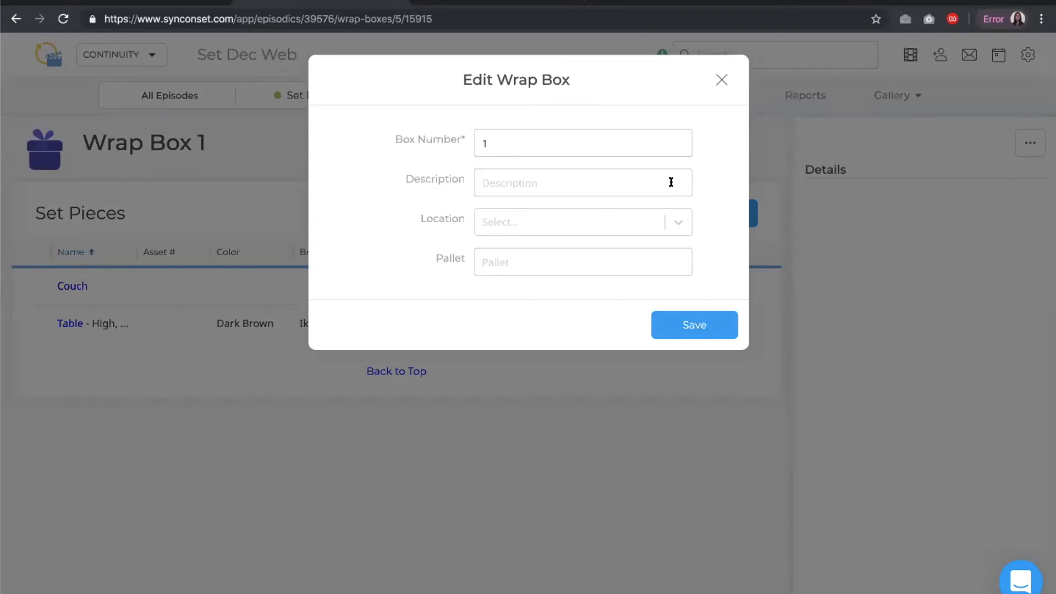
left_click(671, 182)
type("This is a warp b")
key("BackSpace")
key("BackSpace")
key("BackSpace")
key("BackSpace")
key("BackSpace")
type("rap box")
left_click(592, 220)
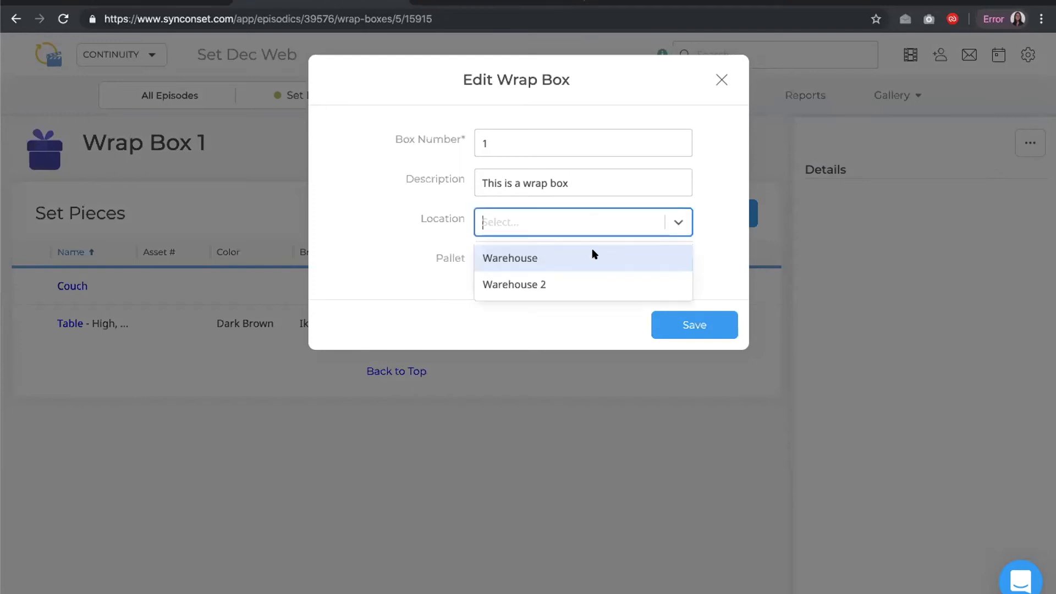
left_click(596, 255)
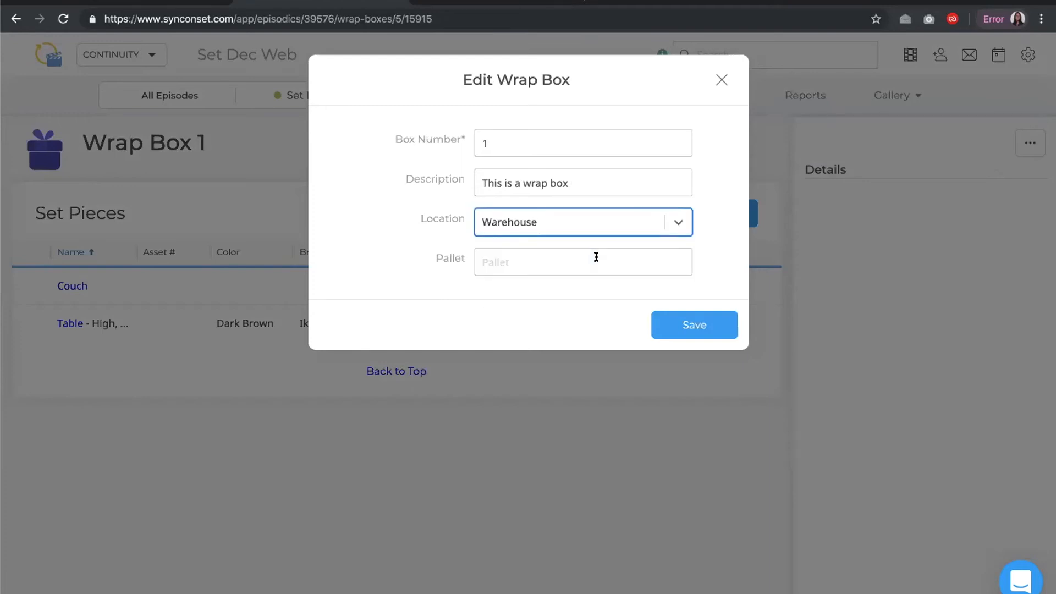
left_click(688, 324)
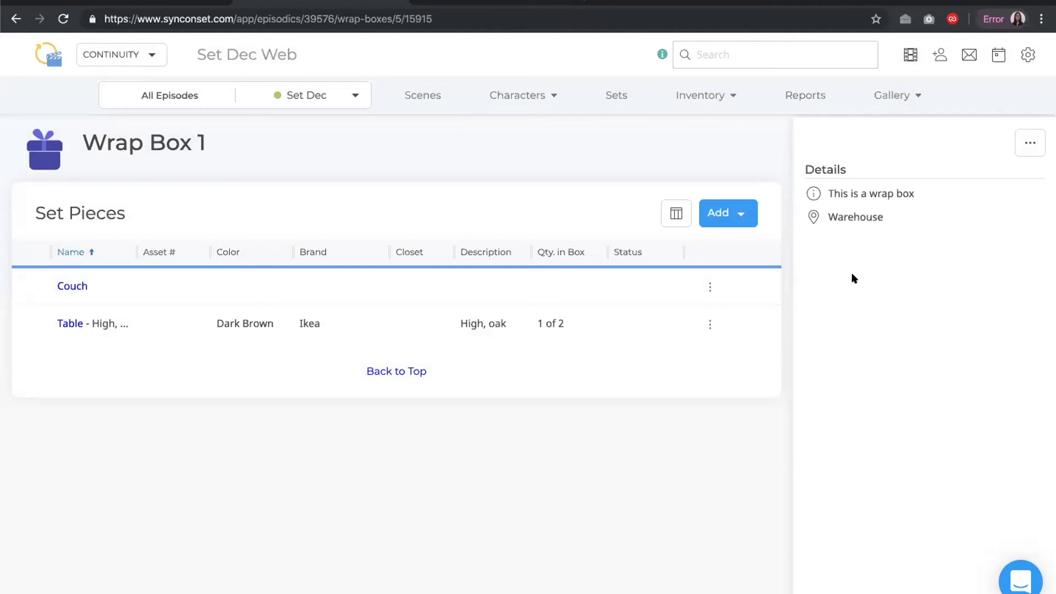
Open Reports and review the sort options of the Asset Inventory List report
left_click(806, 98)
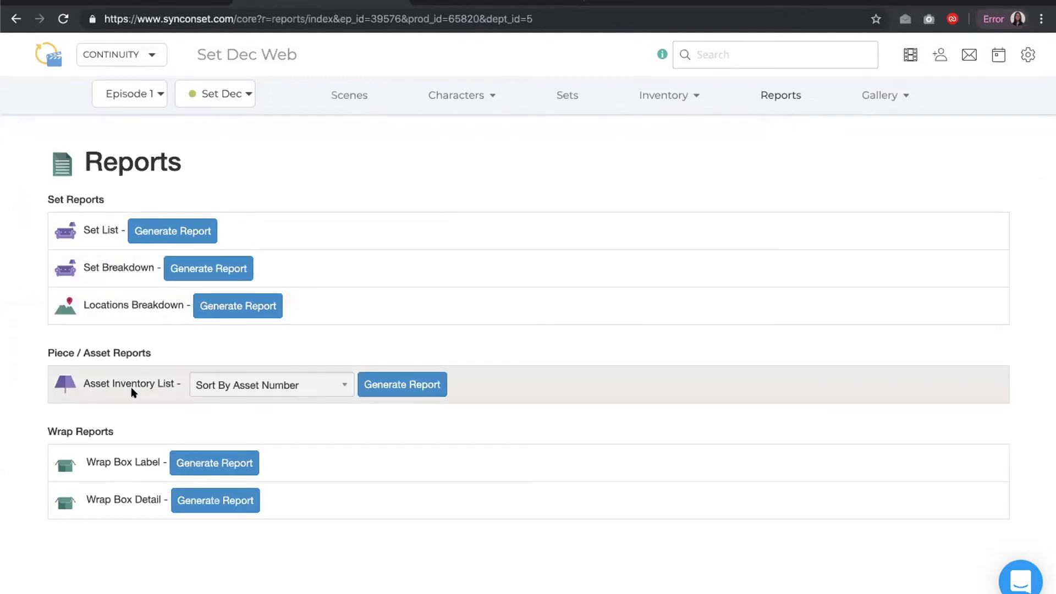
left_click(206, 384)
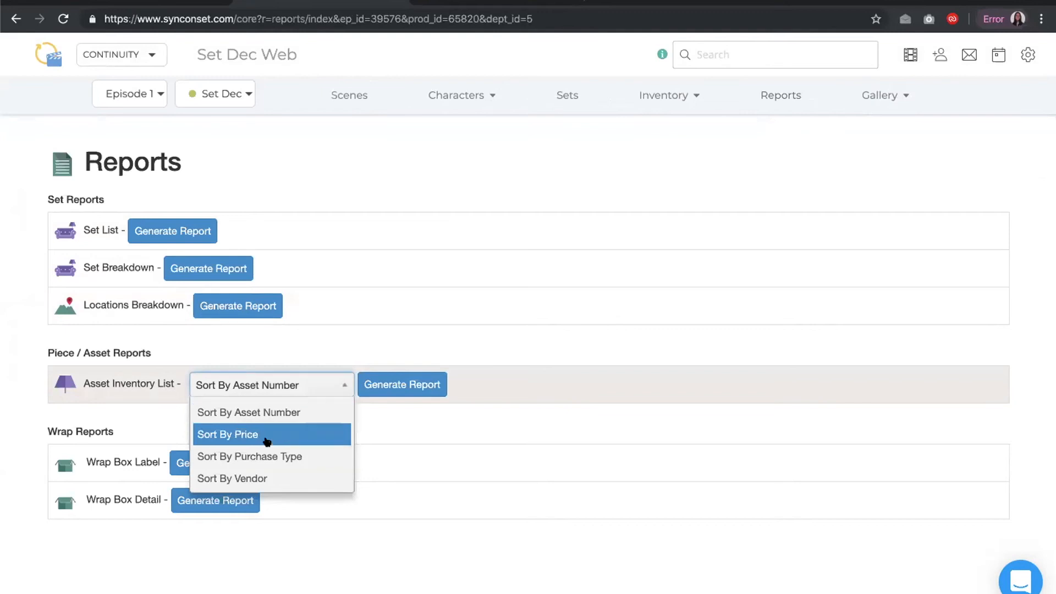
left_click(370, 308)
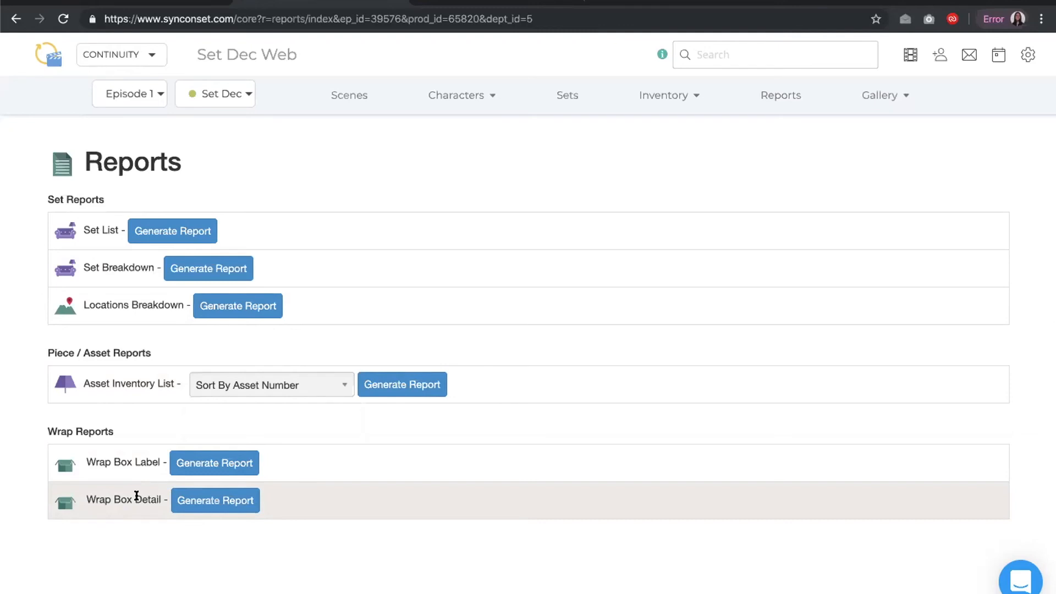
Generate the Wrap Box Label report for box 1, preview its print options, and cancel back to Reports
left_click(204, 465)
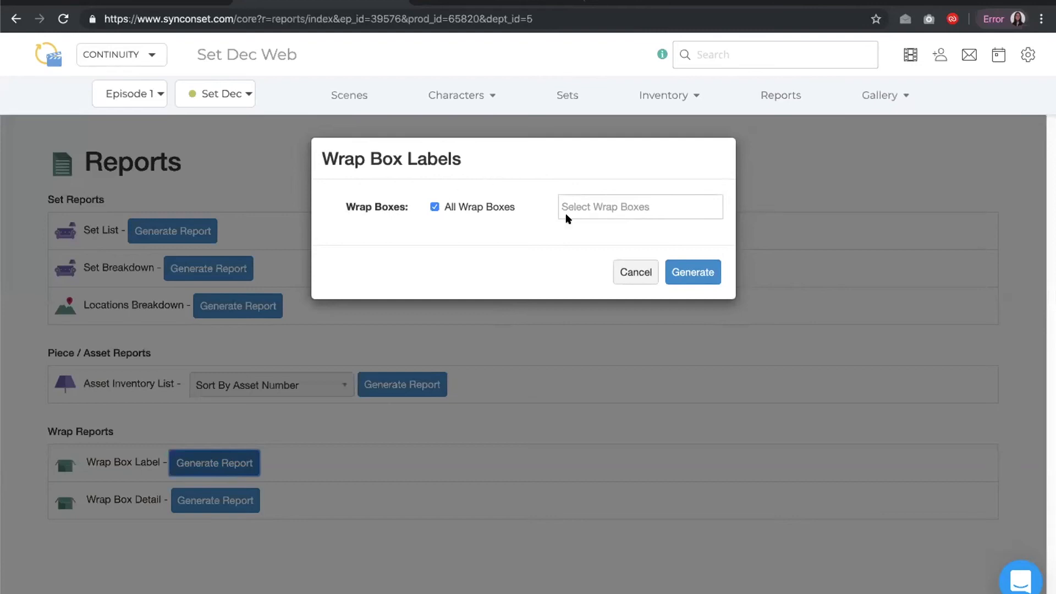
left_click(594, 201)
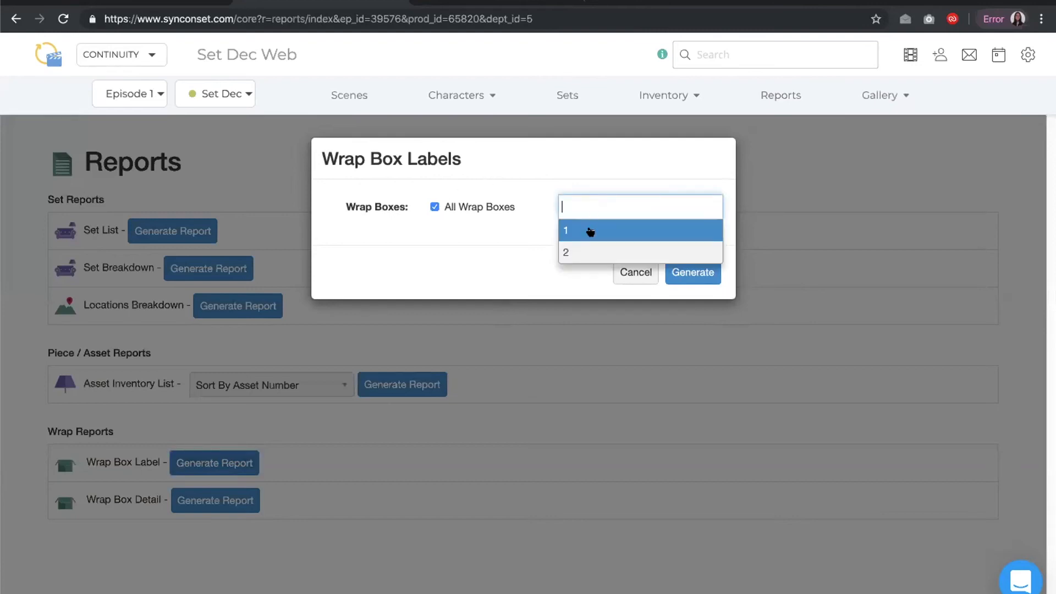
left_click(591, 230)
left_click(703, 271)
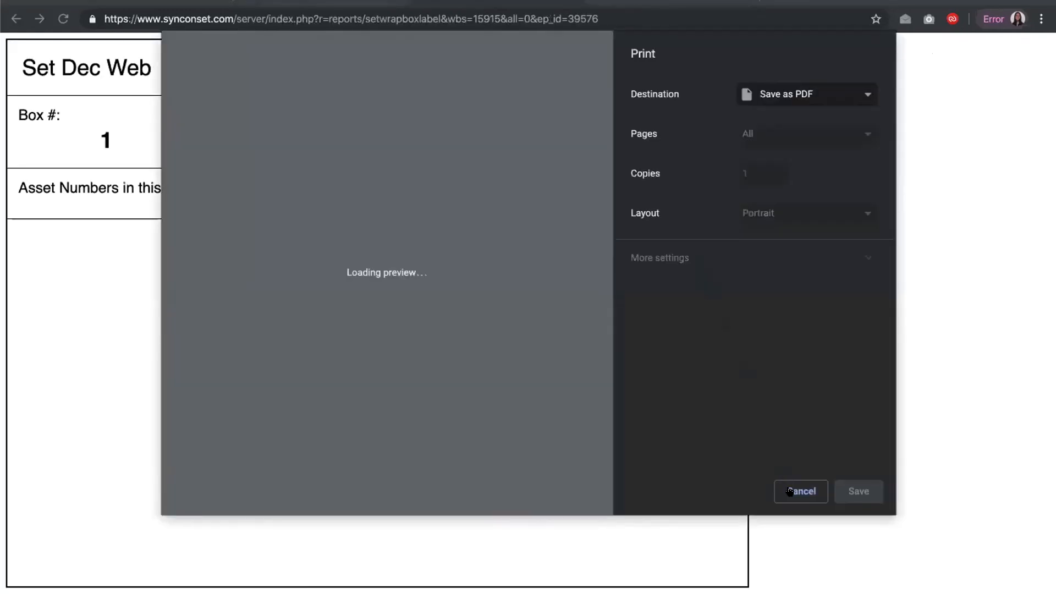
left_click(790, 491)
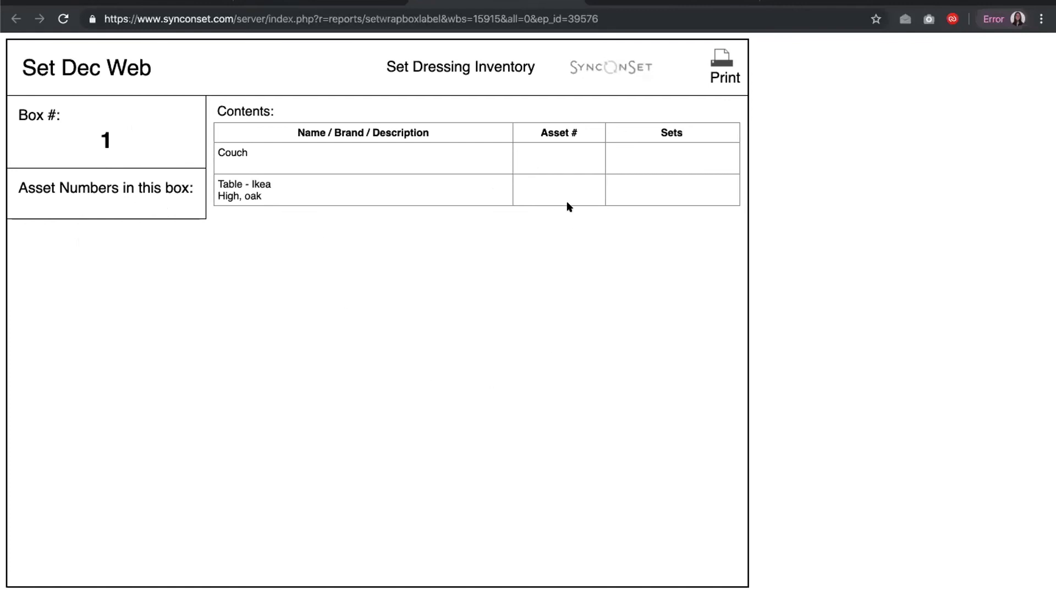
left_click(716, 60)
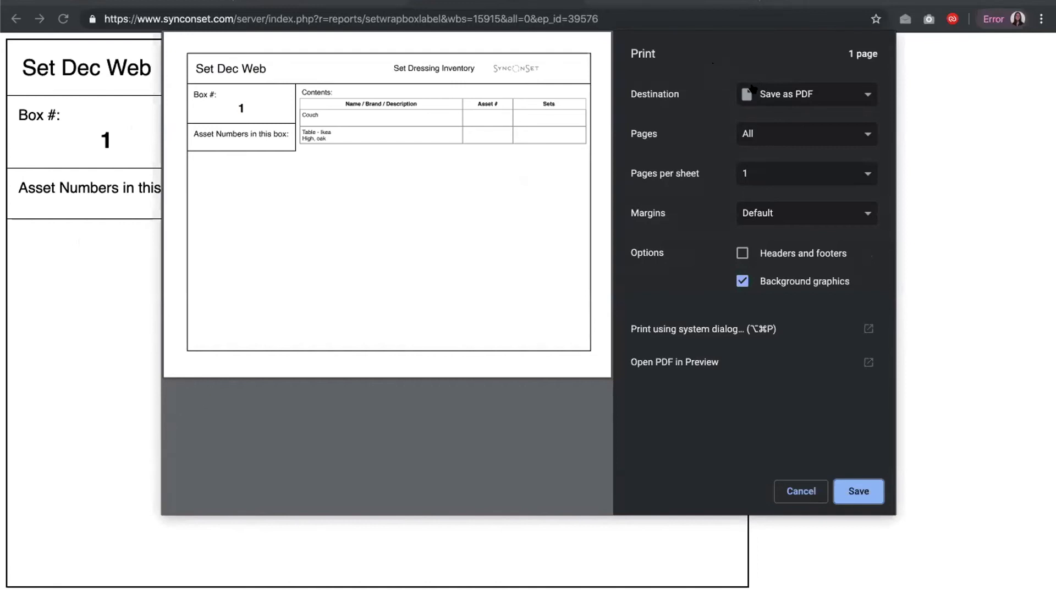
left_click(786, 496)
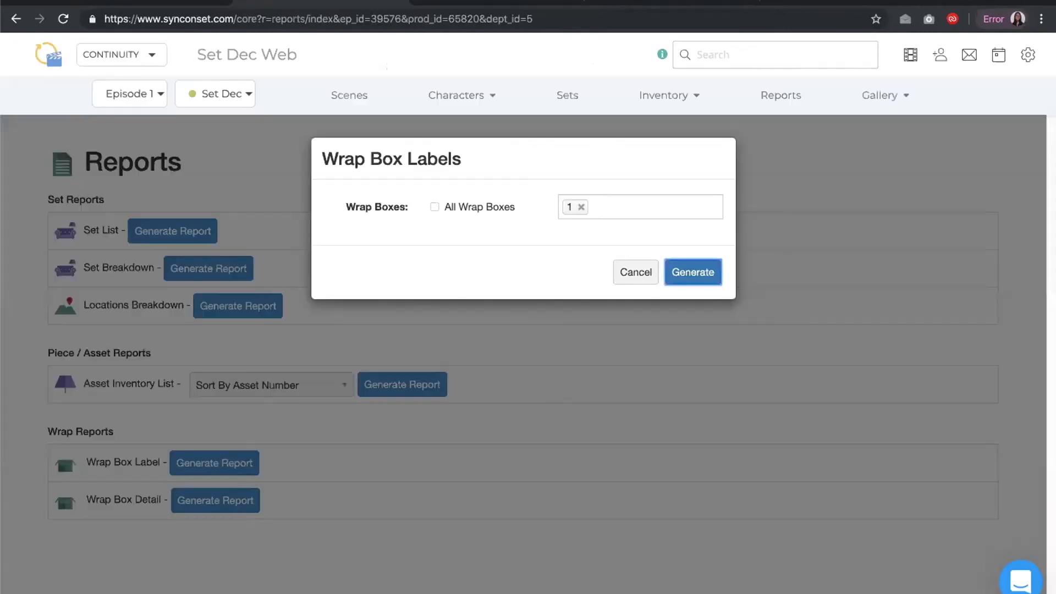
left_click(633, 269)
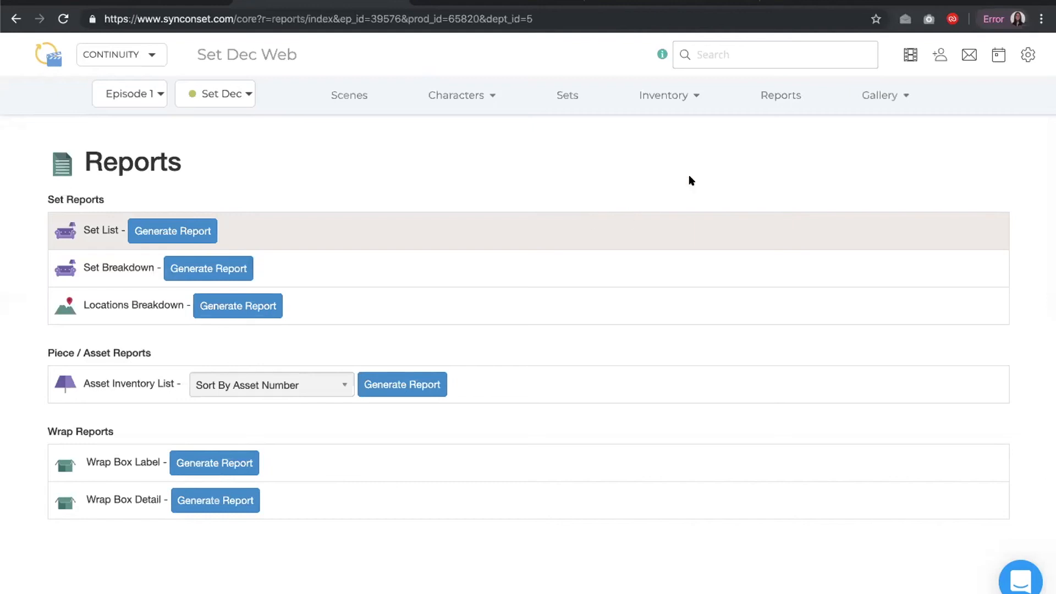
Open the Gallery, show All Photos by Set, and place the cursor in its search box
left_click(866, 92)
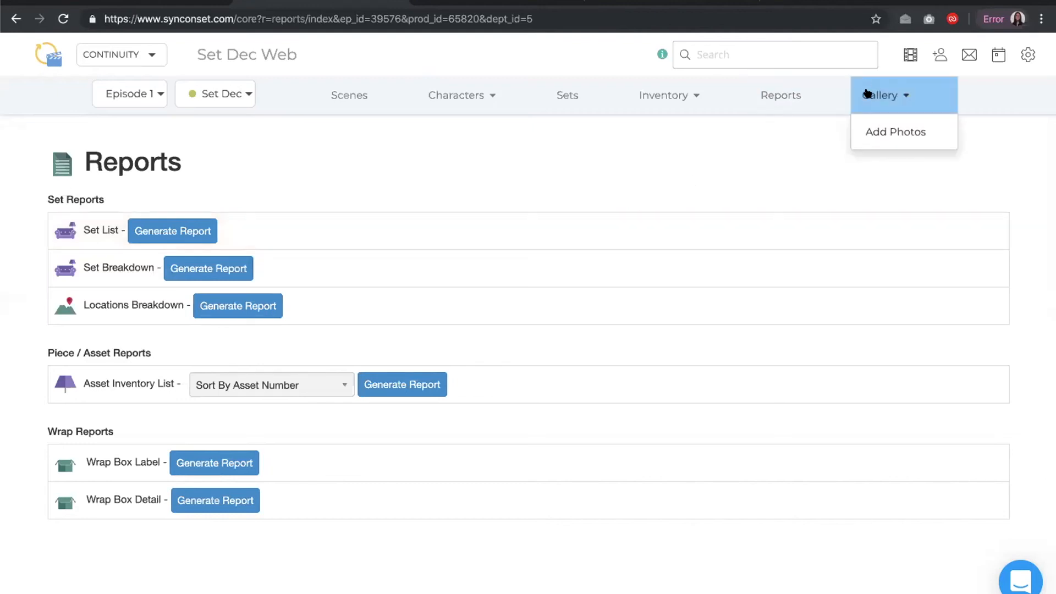
left_click(866, 92)
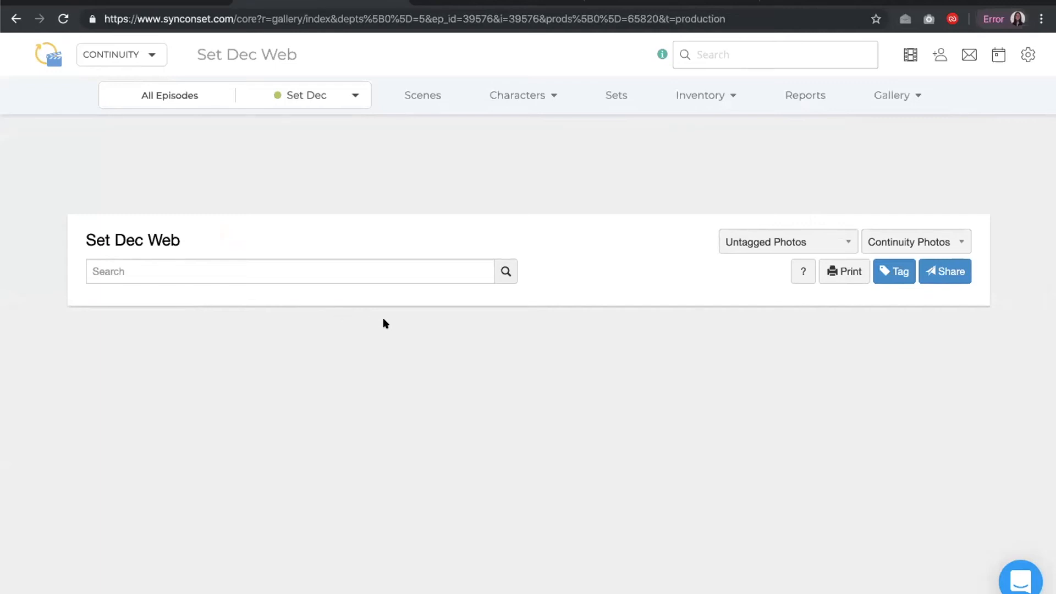
left_click(850, 242)
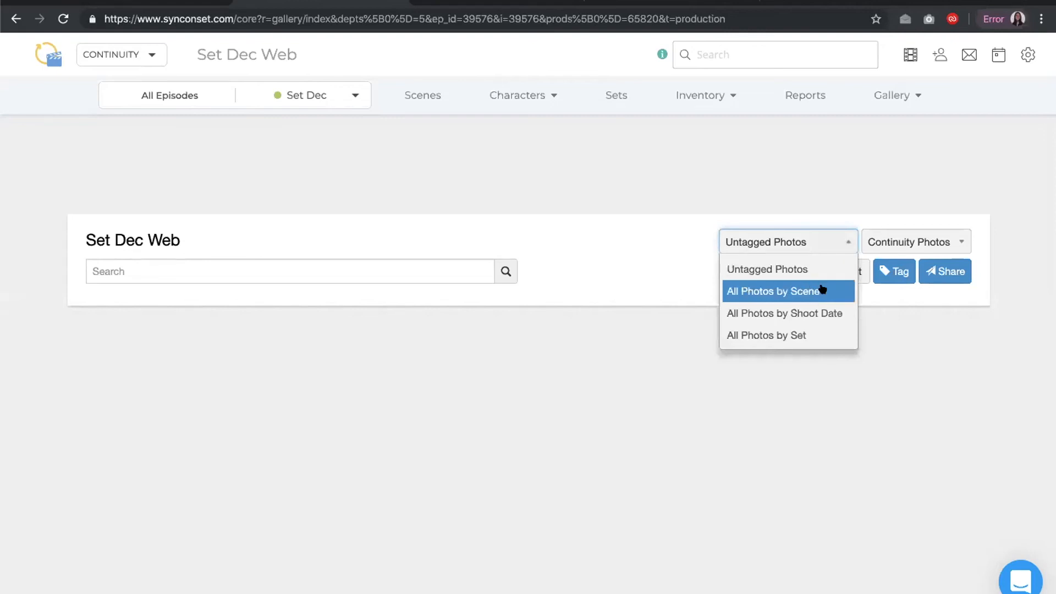
left_click(814, 332)
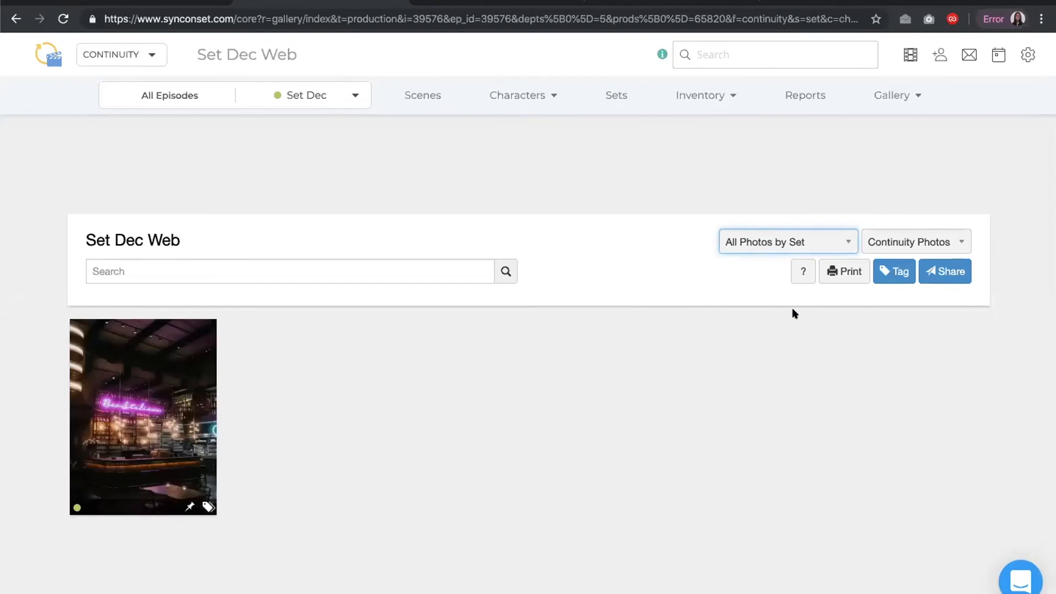
left_click(449, 269)
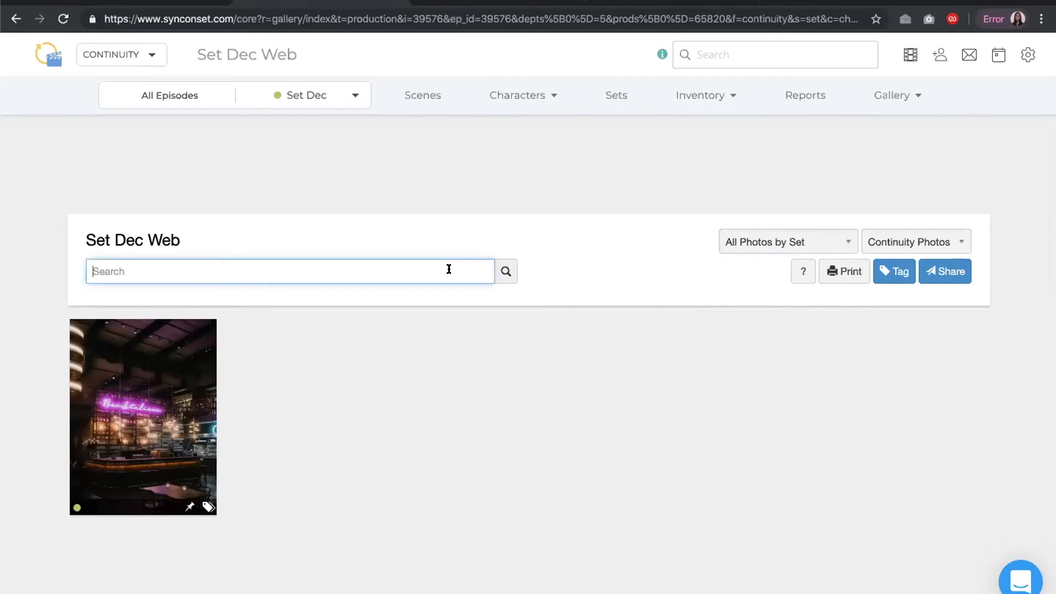
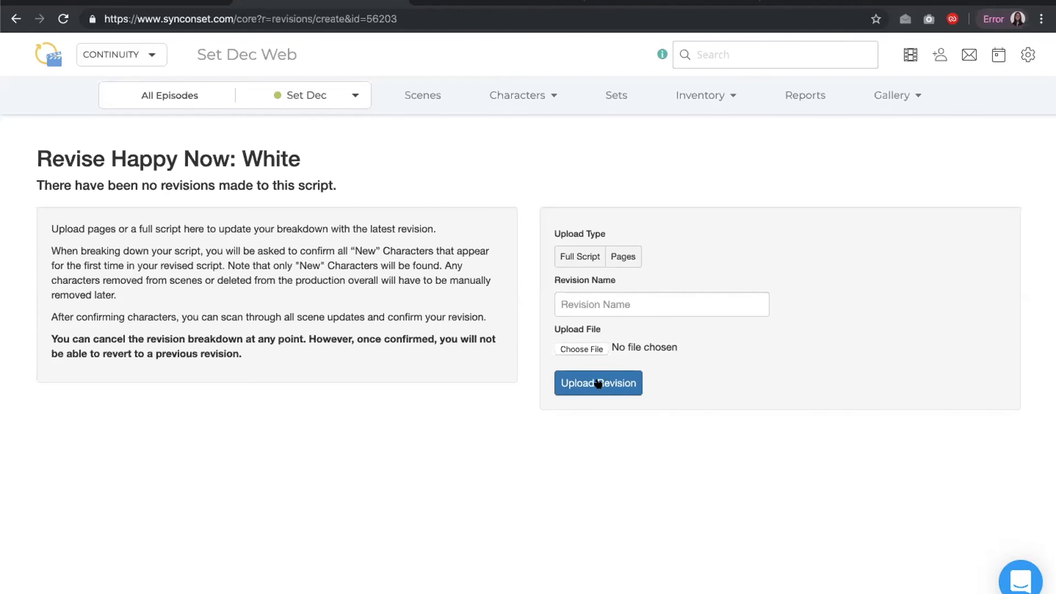
Open the Gallery and switch the view to All Photos by Set
left_click(473, 589)
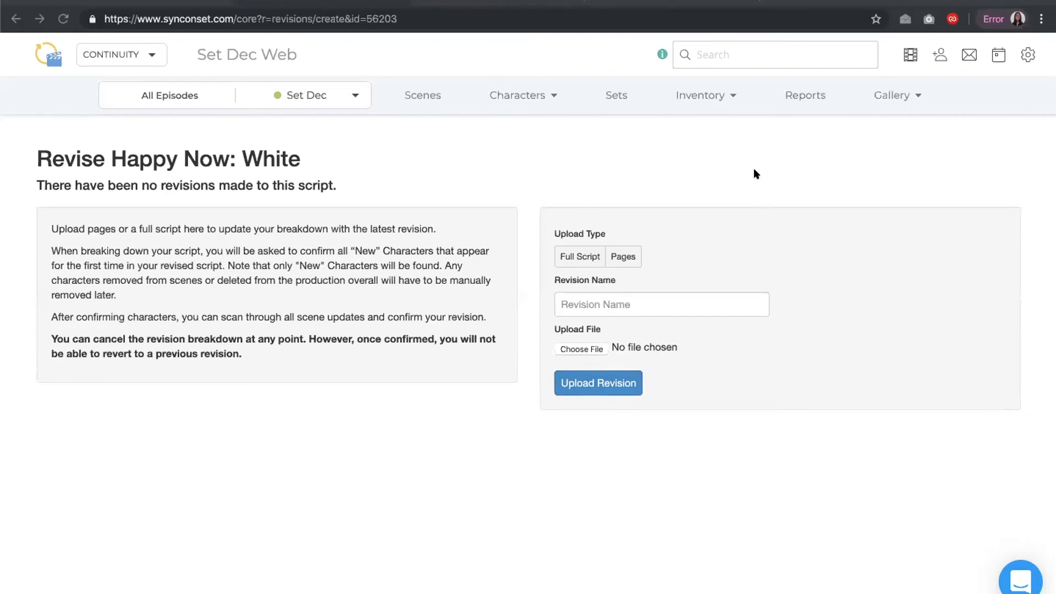
left_click(889, 94)
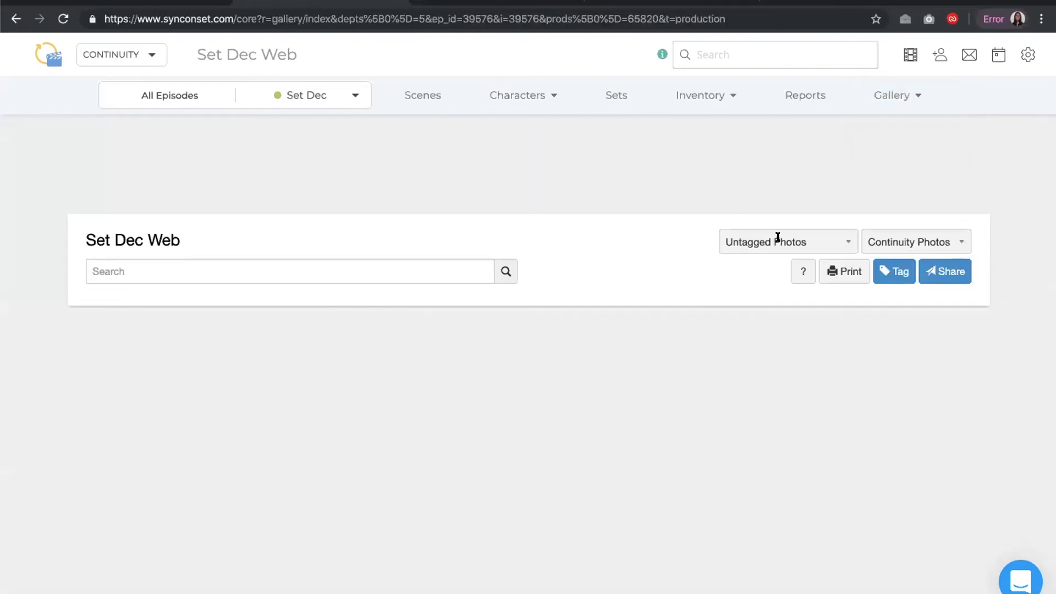
left_click(777, 241)
left_click(778, 337)
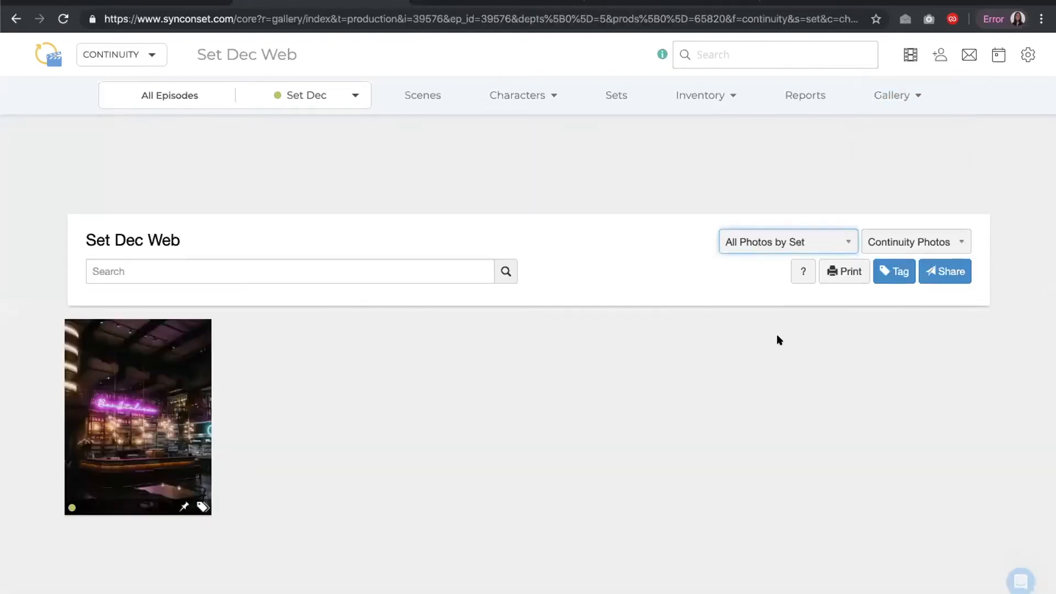
Open the bar photo and remove its 1. INT Brew Pub set tag
left_click(144, 410)
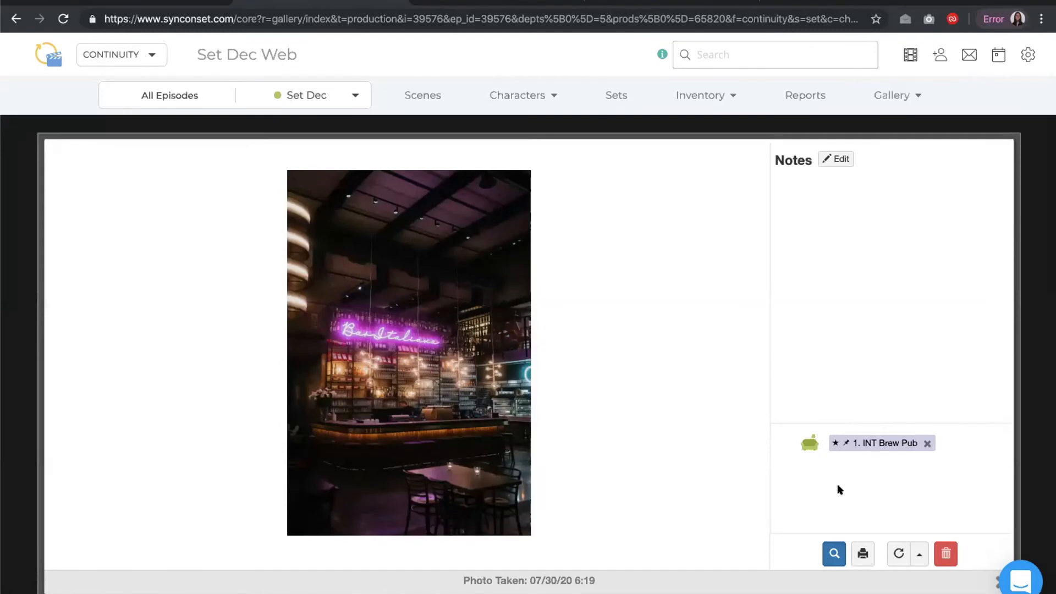
left_click(926, 443)
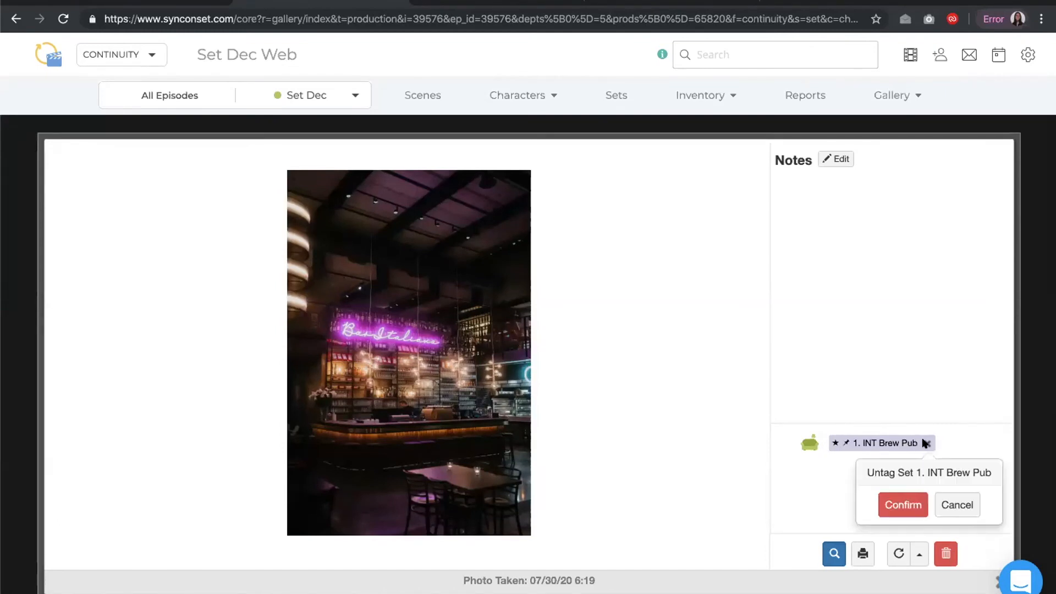
left_click(900, 502)
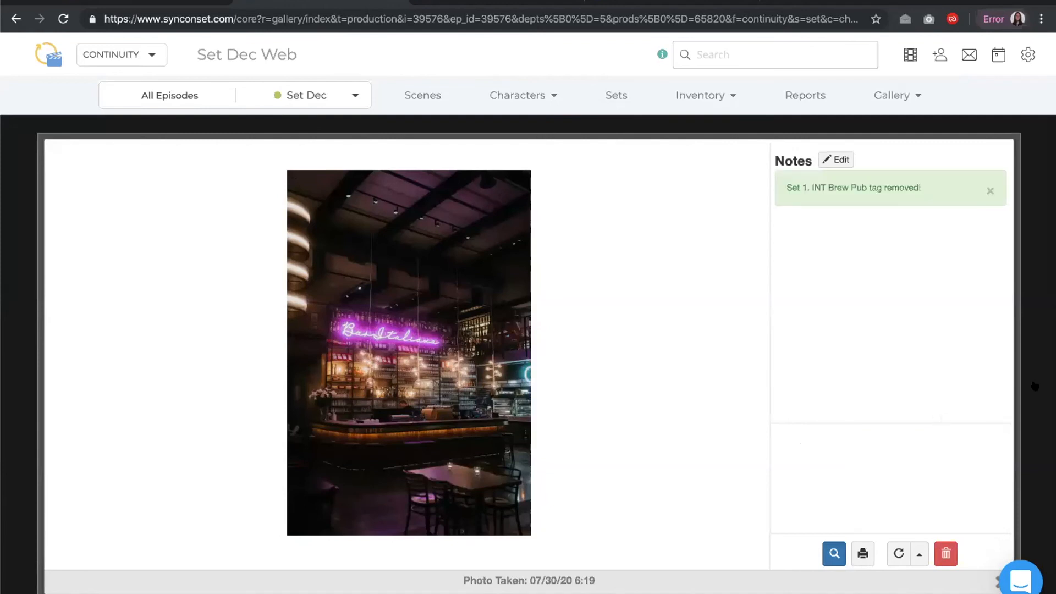
left_click(1034, 386)
Show Untagged Photos, select the bar photo, and start tagging it
left_click(781, 243)
left_click(784, 271)
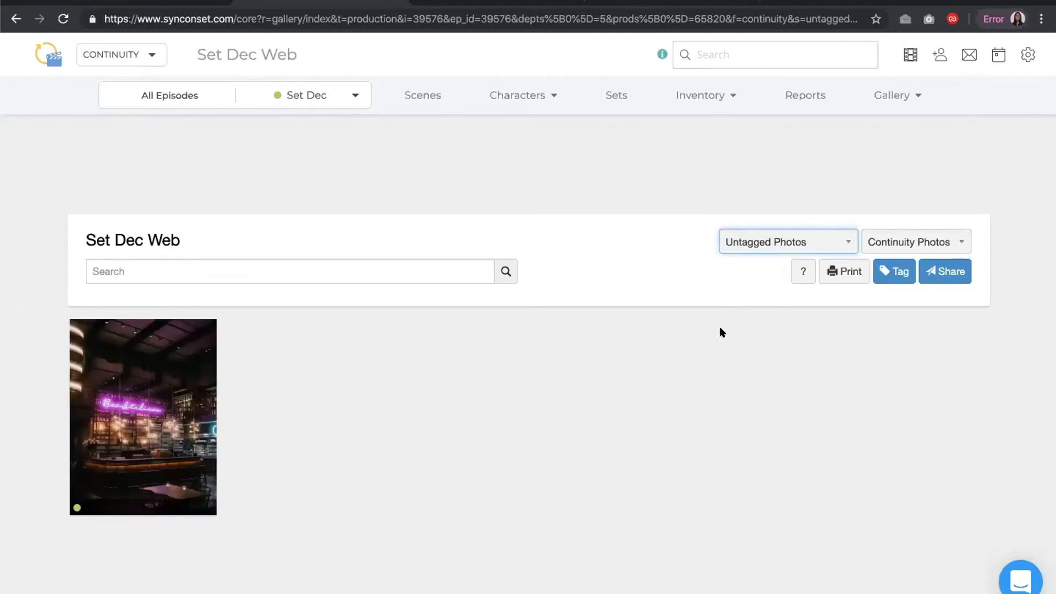
left_click(884, 271)
left_click(129, 376)
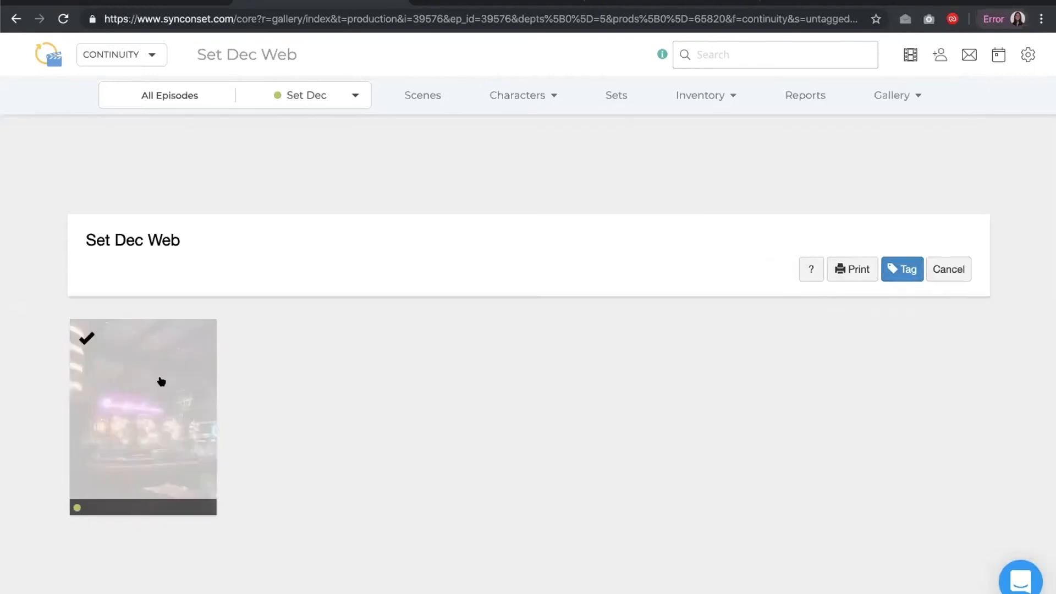
left_click(897, 277)
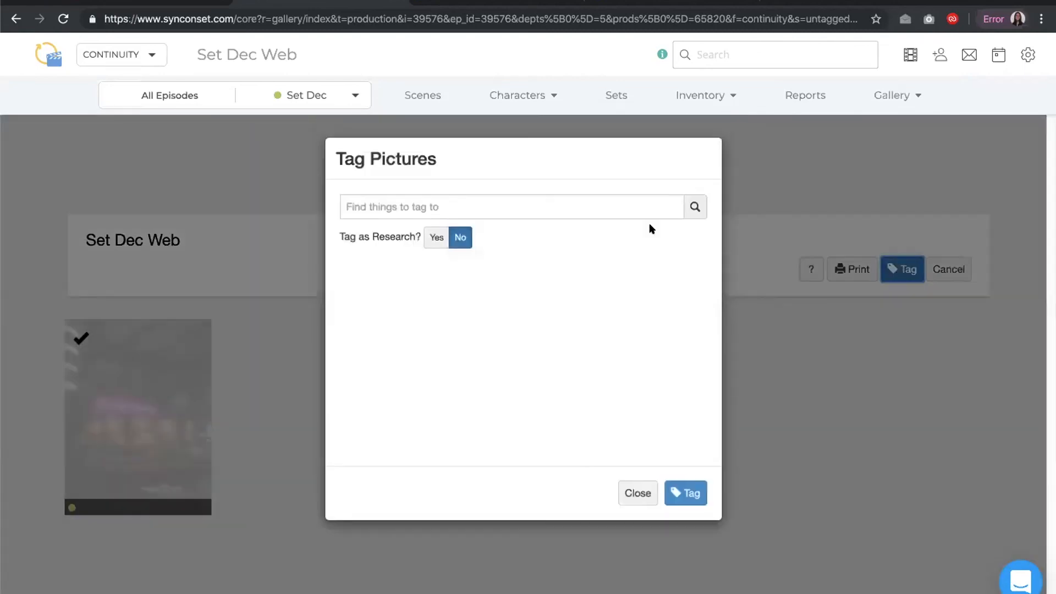
Tag the photo with scene 1.1 - EXT. EAST PALO ALTO and set 1. INT Brew Pub
left_click(520, 203)
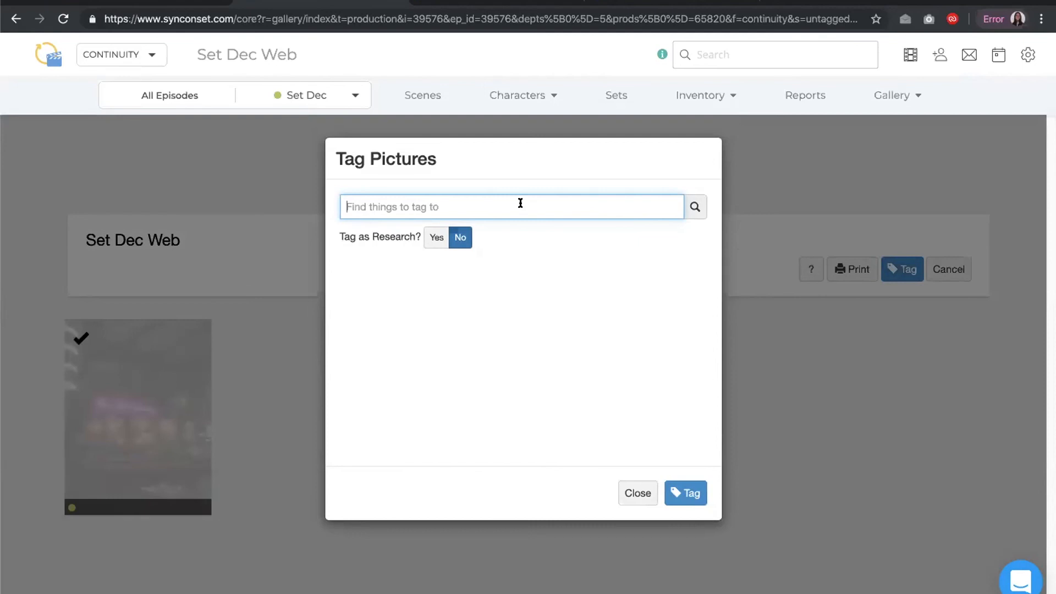
type("1")
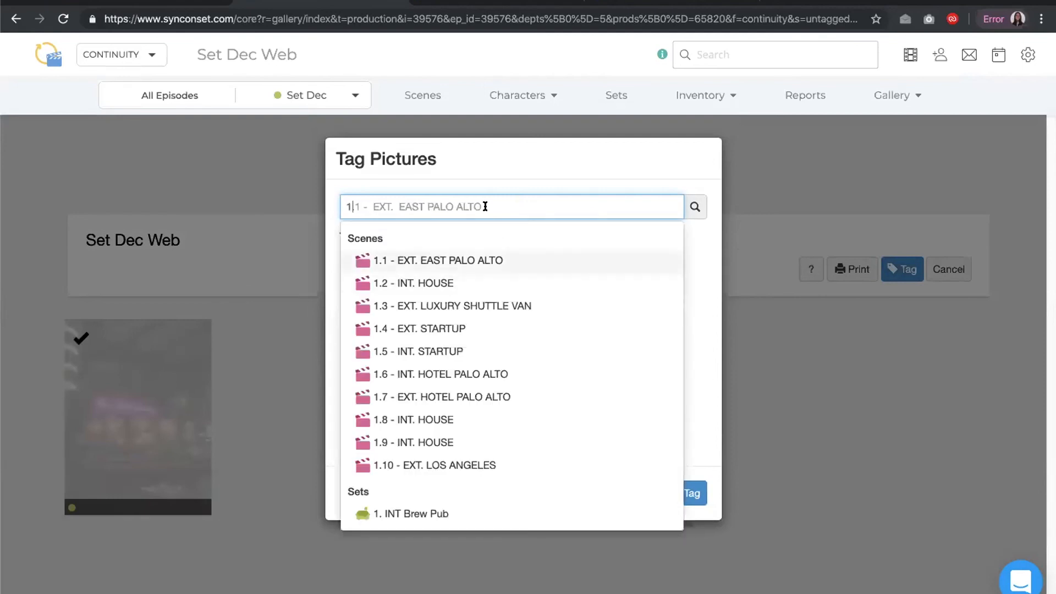
key("Return")
type("1")
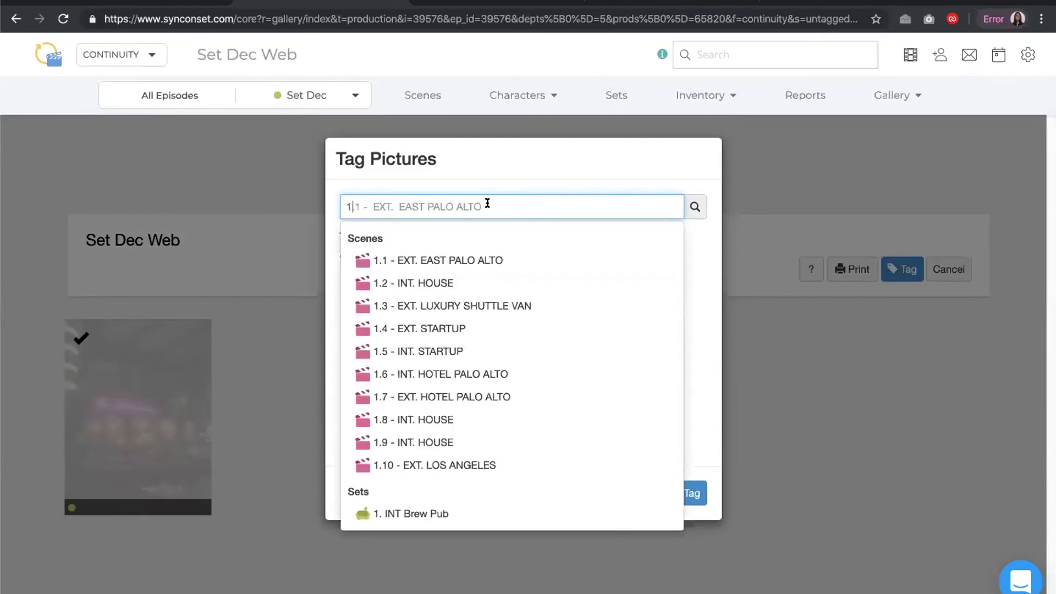
left_click(434, 509)
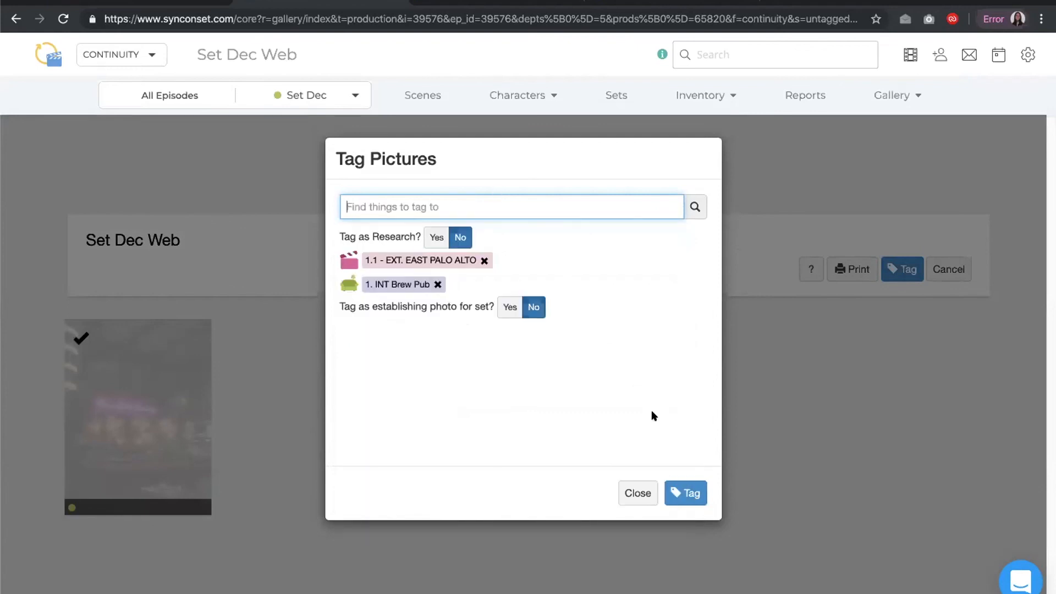
left_click(689, 491)
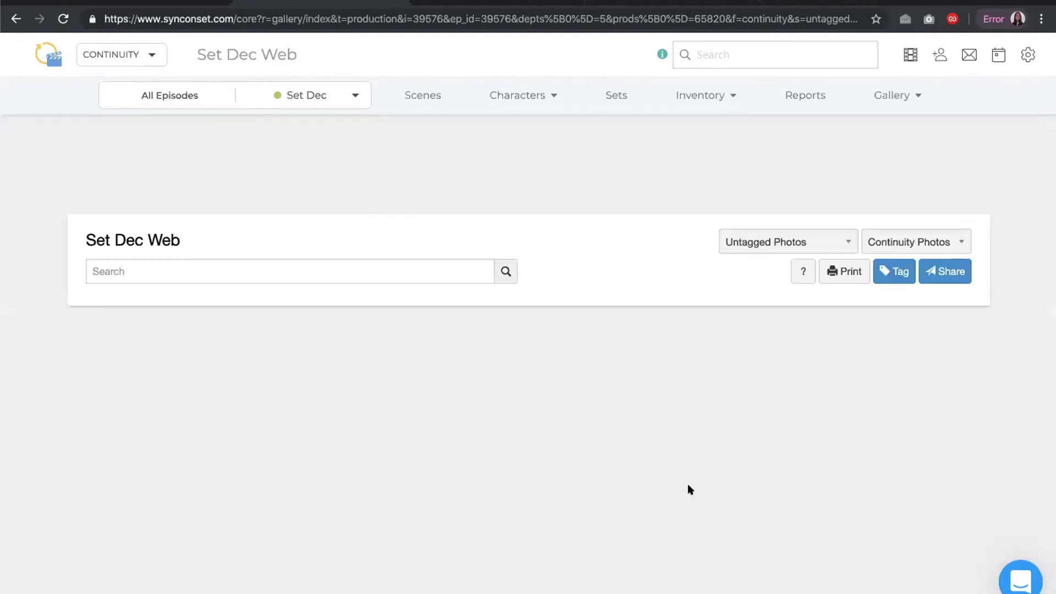
Show All Photos by Set and check the bar photo's tags
left_click(733, 240)
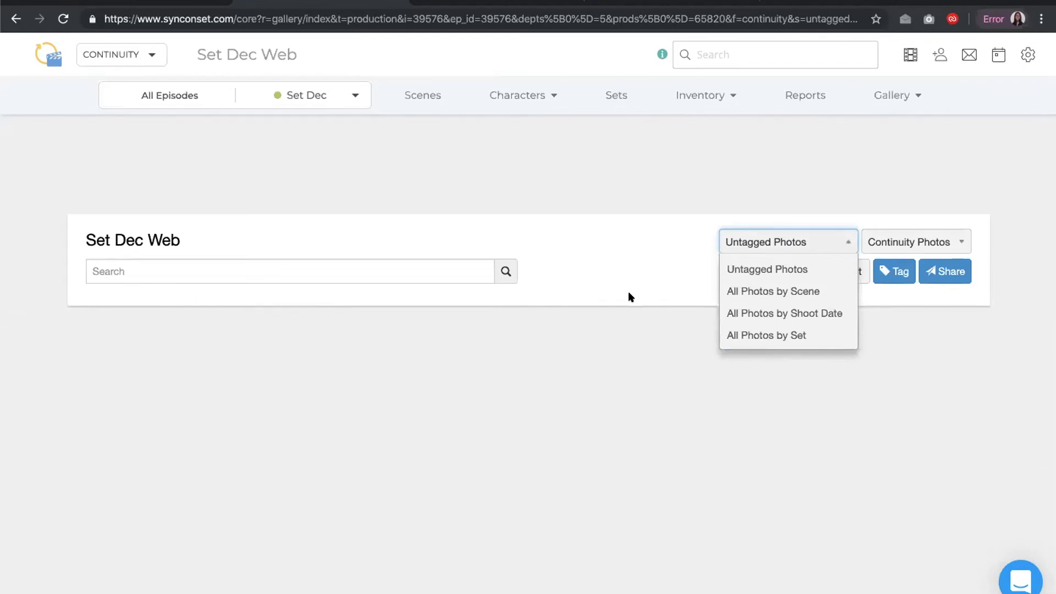
left_click(737, 336)
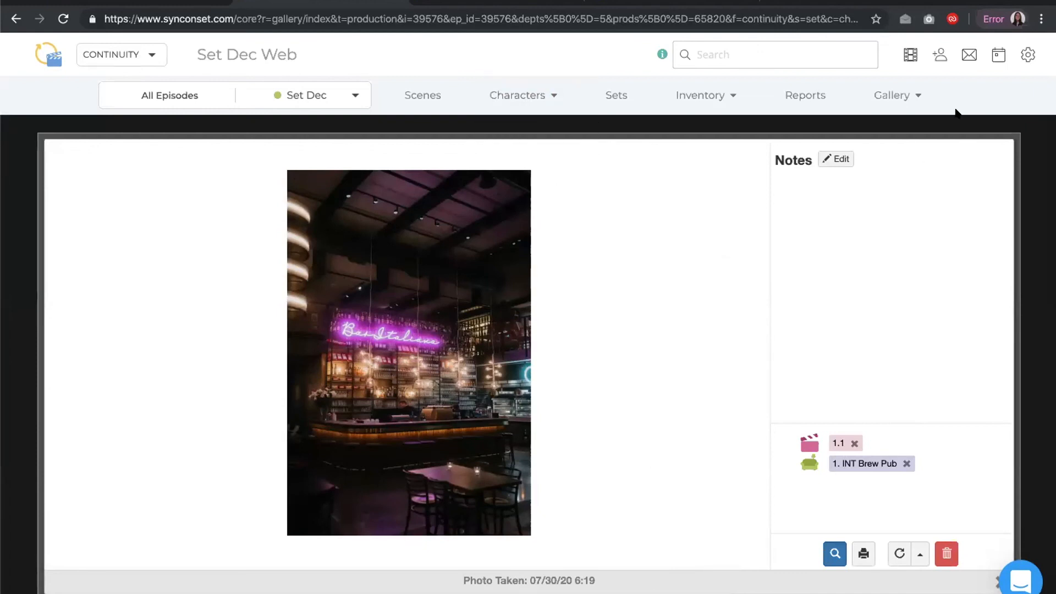
left_click(11, 147)
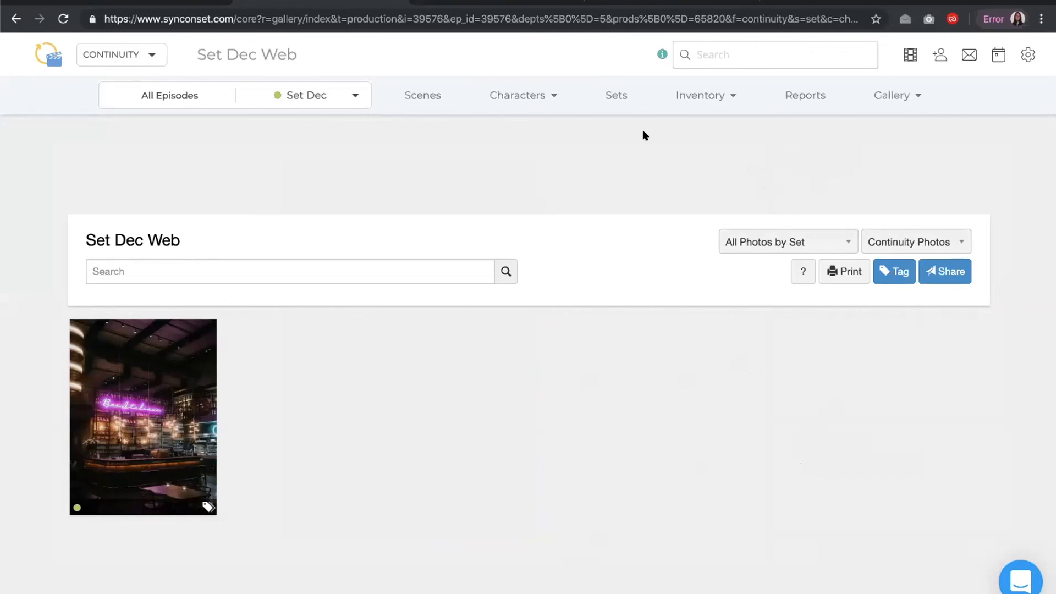
Open the Table set piece from Inventory and add two chair photos to it
left_click(689, 99)
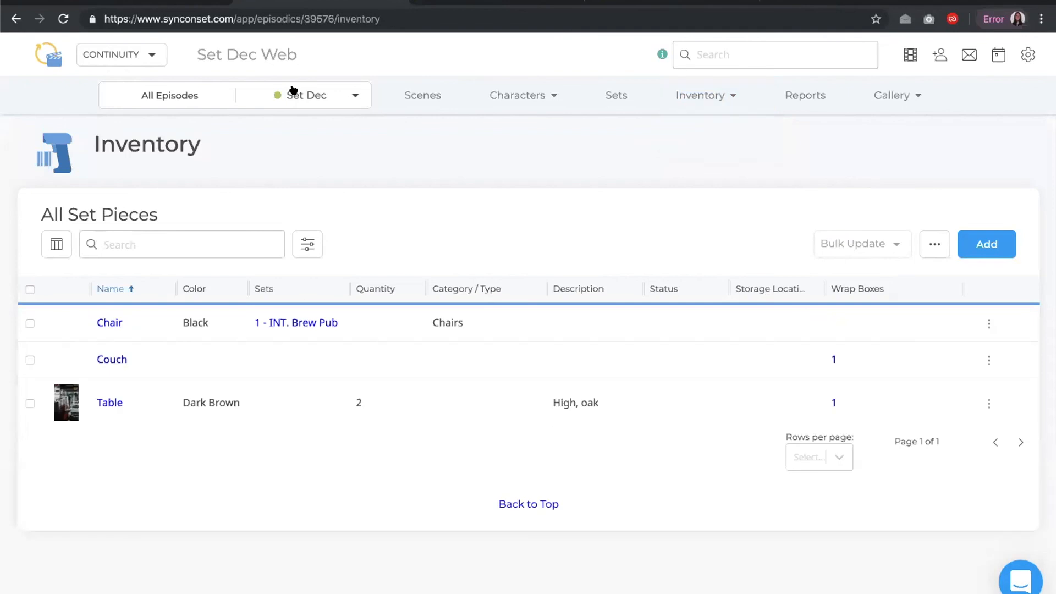
left_click(113, 403)
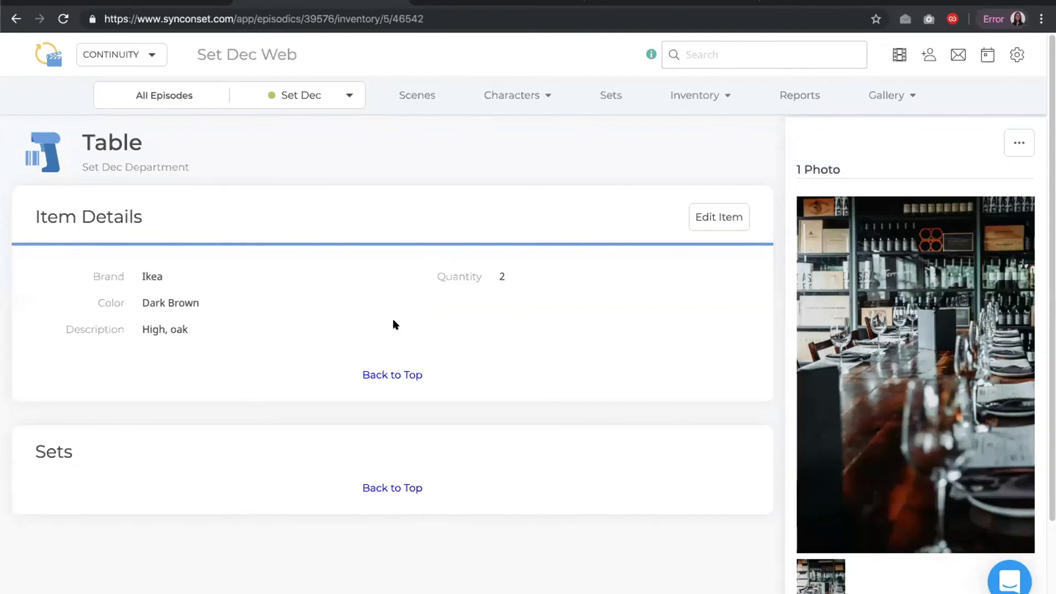
left_click(1019, 143)
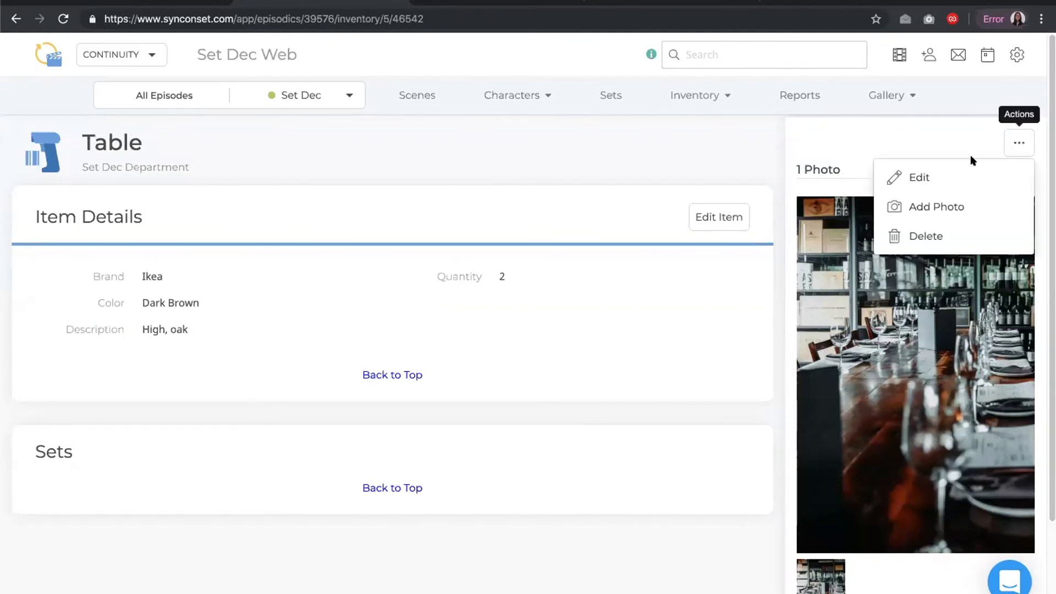
left_click(934, 205)
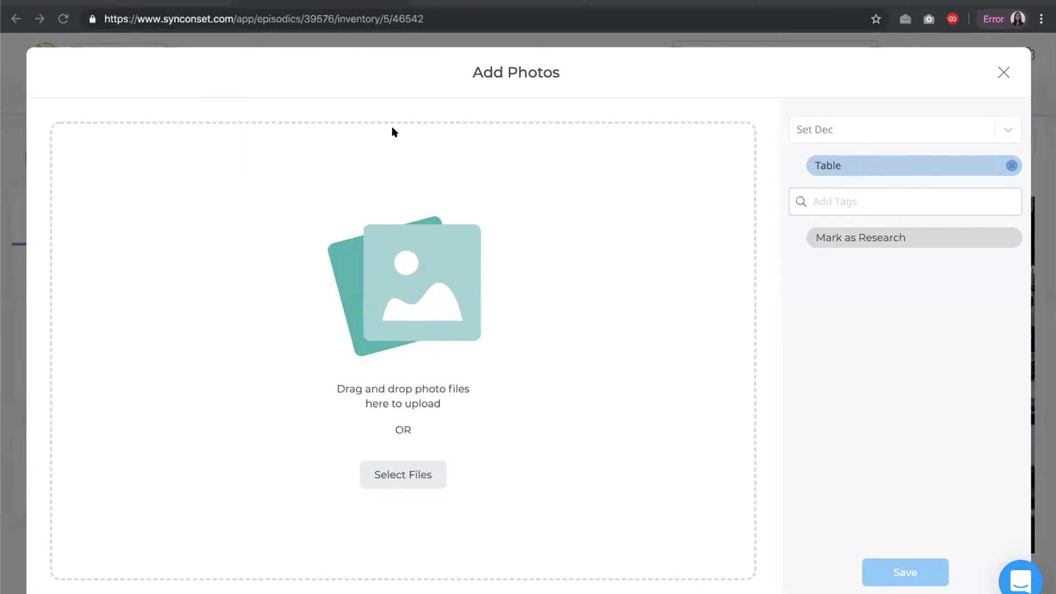
left_click(790, 335)
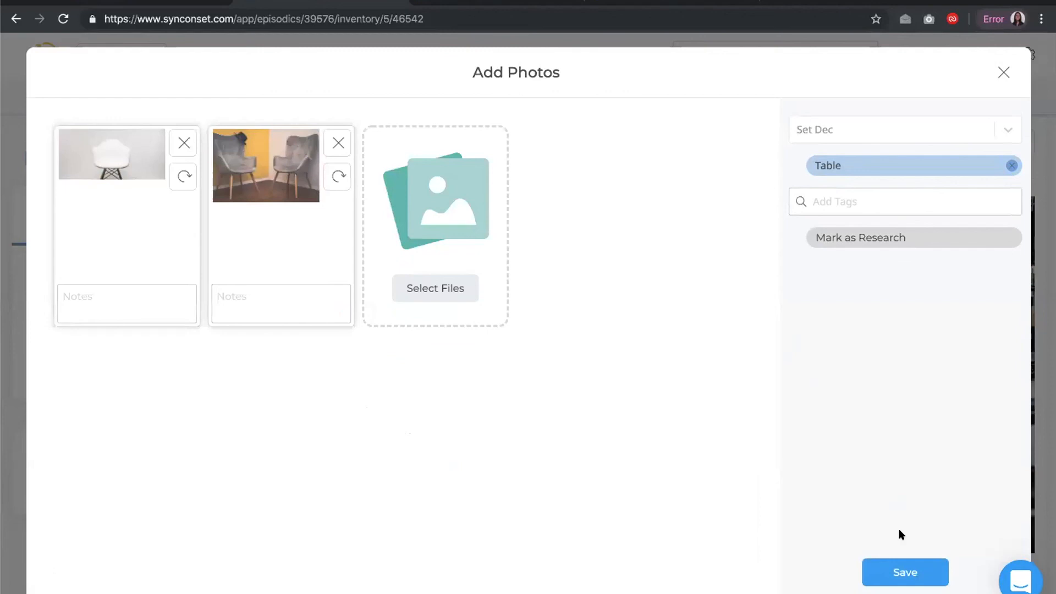
left_click(895, 571)
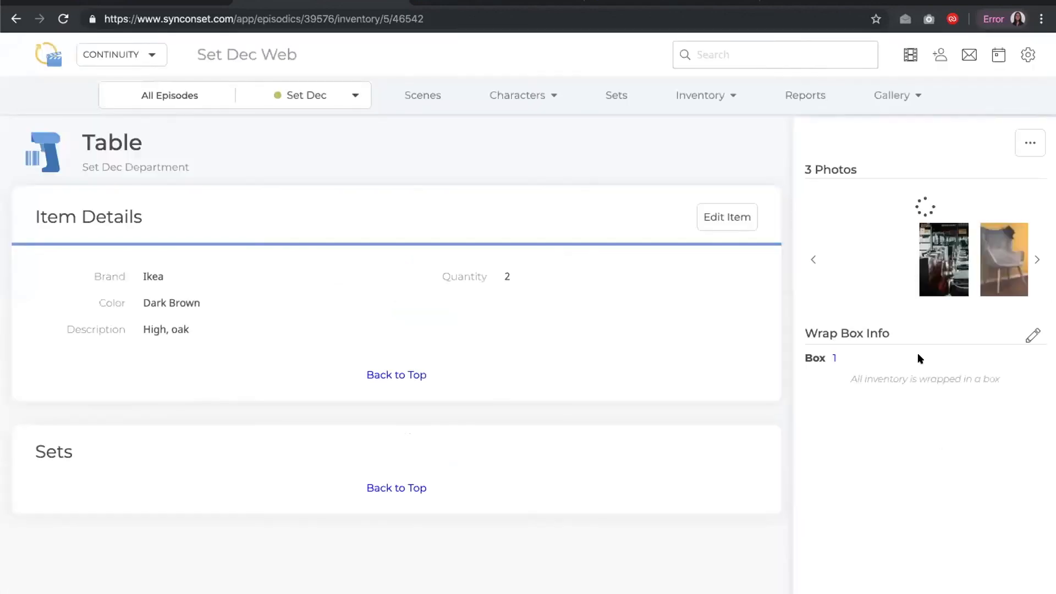
Browse through the Table's photos in its photo carousel
scroll(882, 357, "down", 2)
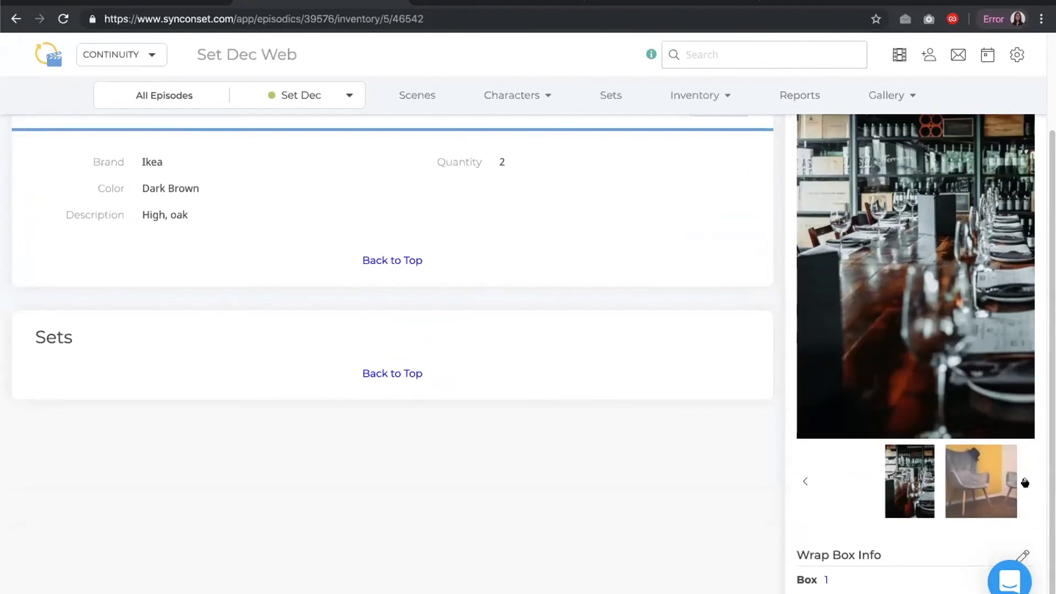
left_click(1025, 483)
left_click(1025, 482)
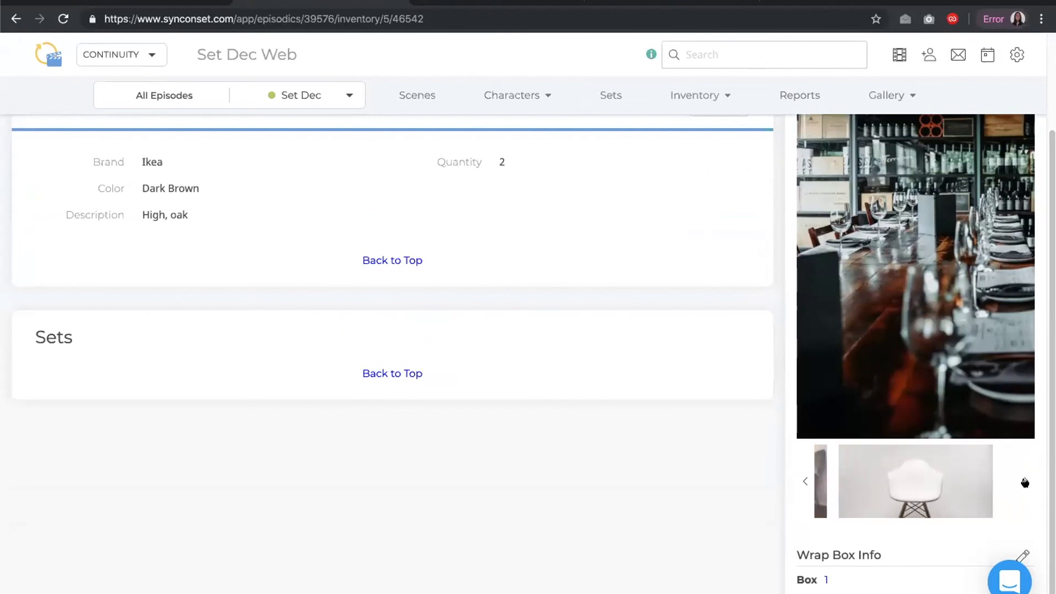
scroll(858, 440, "up", 2)
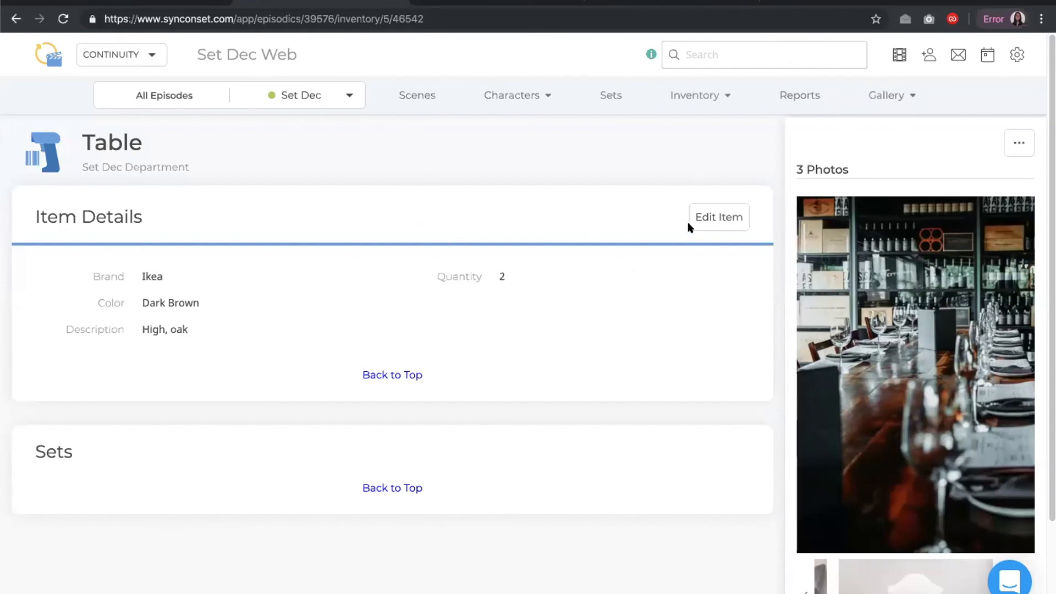
Open the Table's edit form, review the Status, Category, Storage Location and Disposition options, and close it without saving
left_click(714, 216)
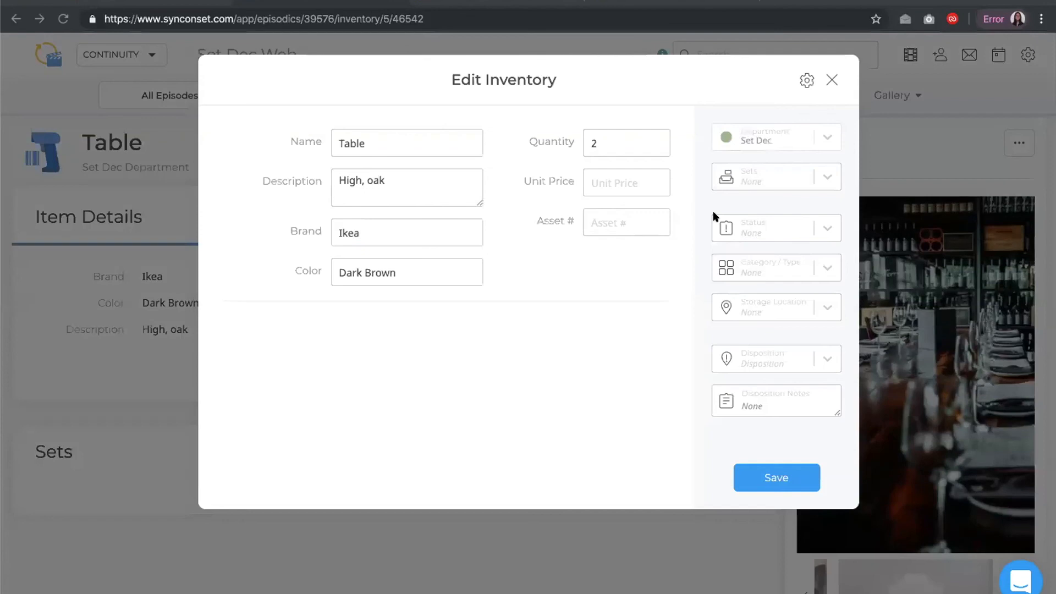
left_click(748, 264)
left_click(778, 229)
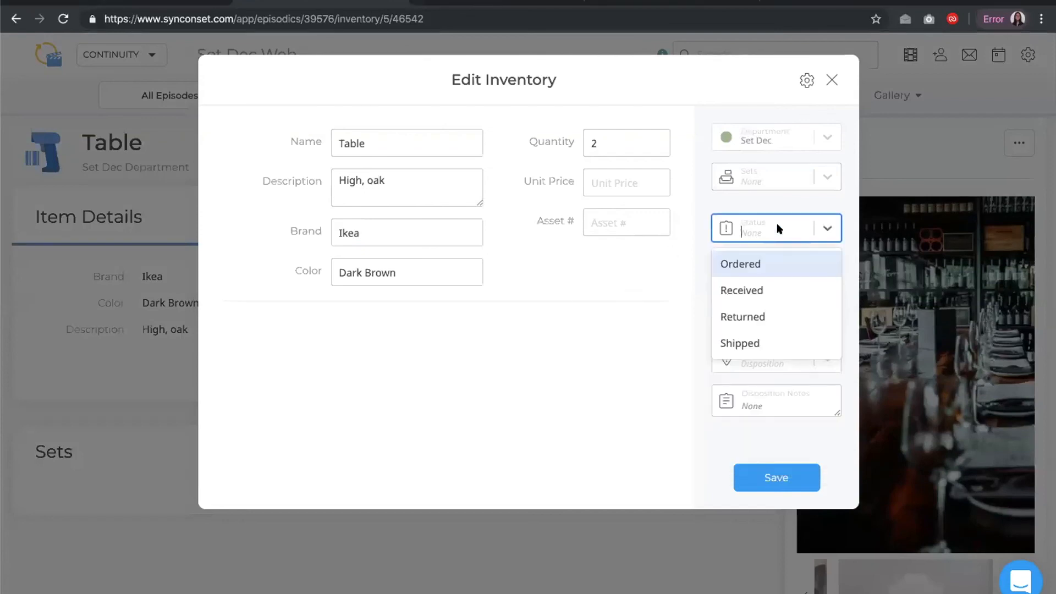
left_click(780, 220)
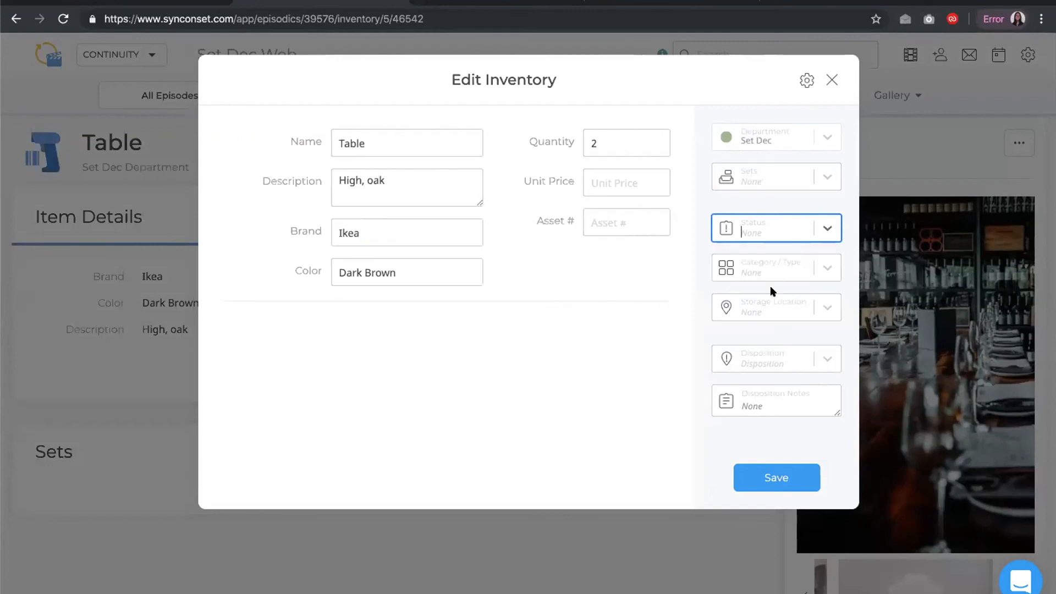
left_click(778, 306)
left_click(780, 262)
left_click(780, 262)
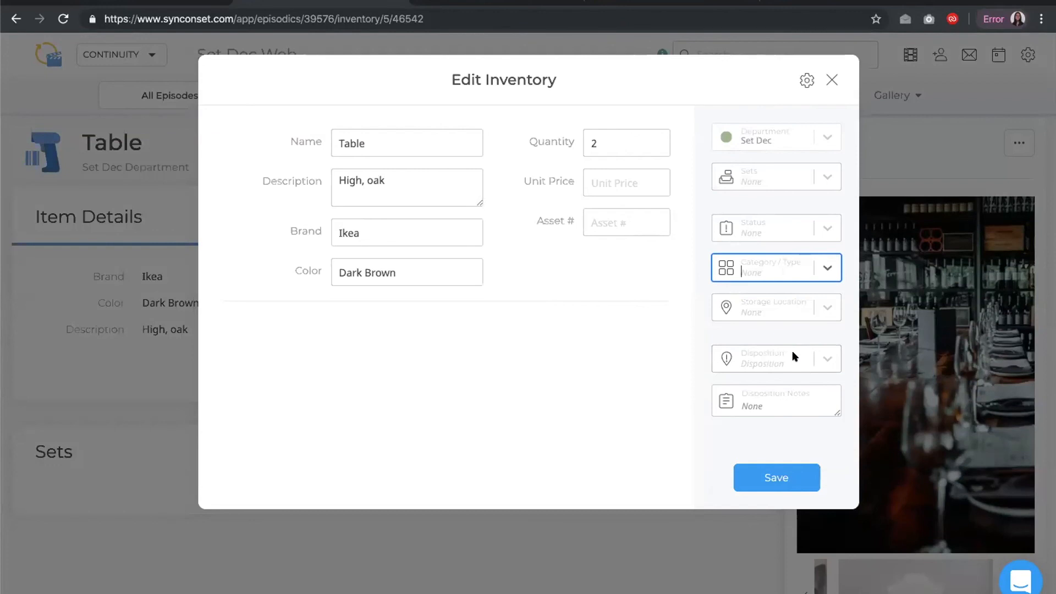
left_click(794, 358)
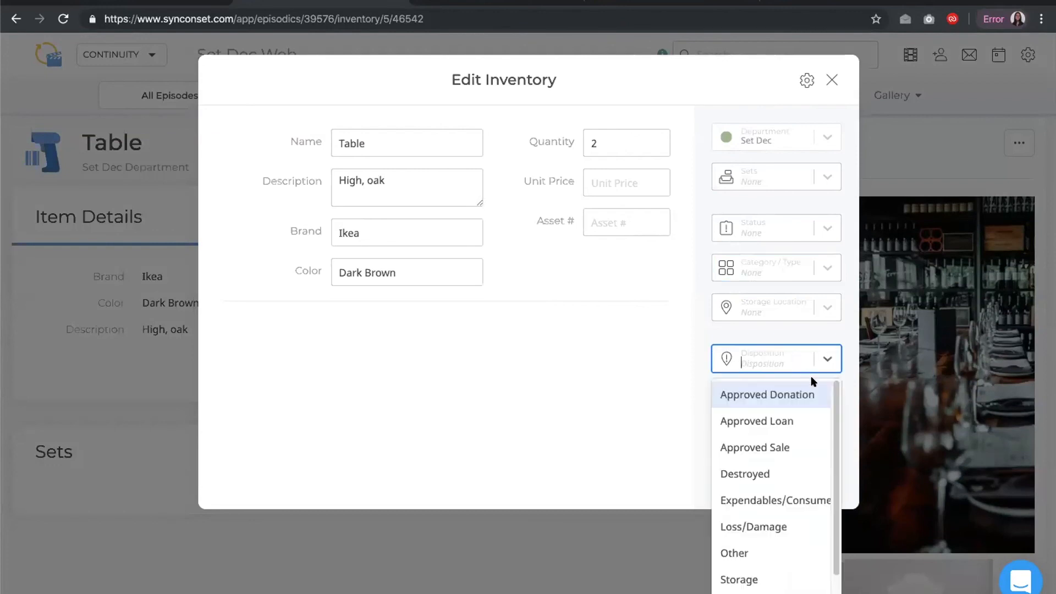
scroll(830, 391, "down", 1)
scroll(837, 383, "up", 1)
scroll(823, 448, "down", 1)
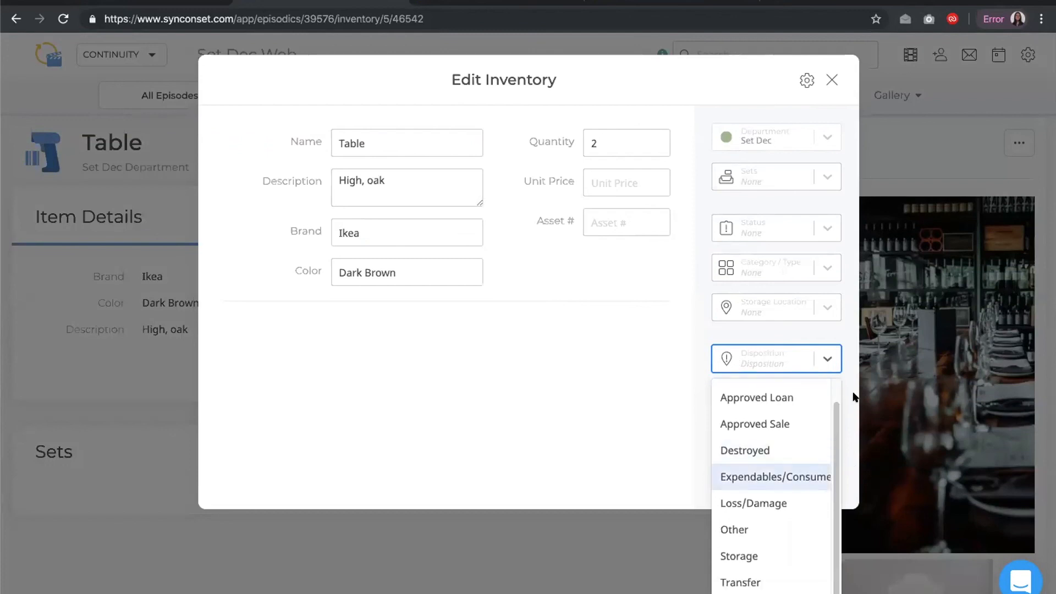
left_click(607, 345)
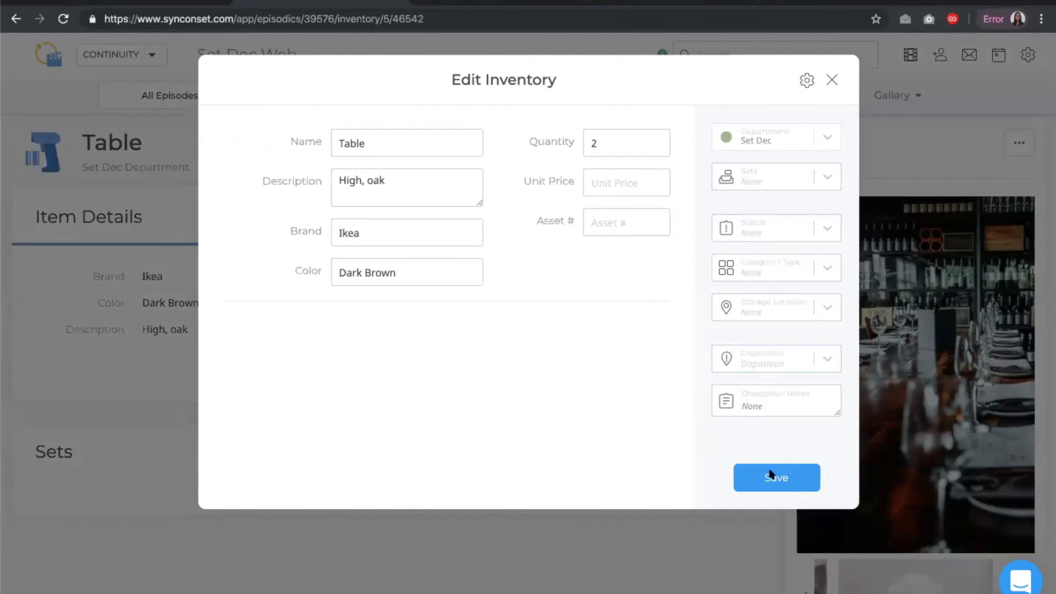
left_click(832, 80)
Return to the Inventory list and review the custom statuses and custom types/categories lists without changing them
left_click(690, 94)
left_click(690, 94)
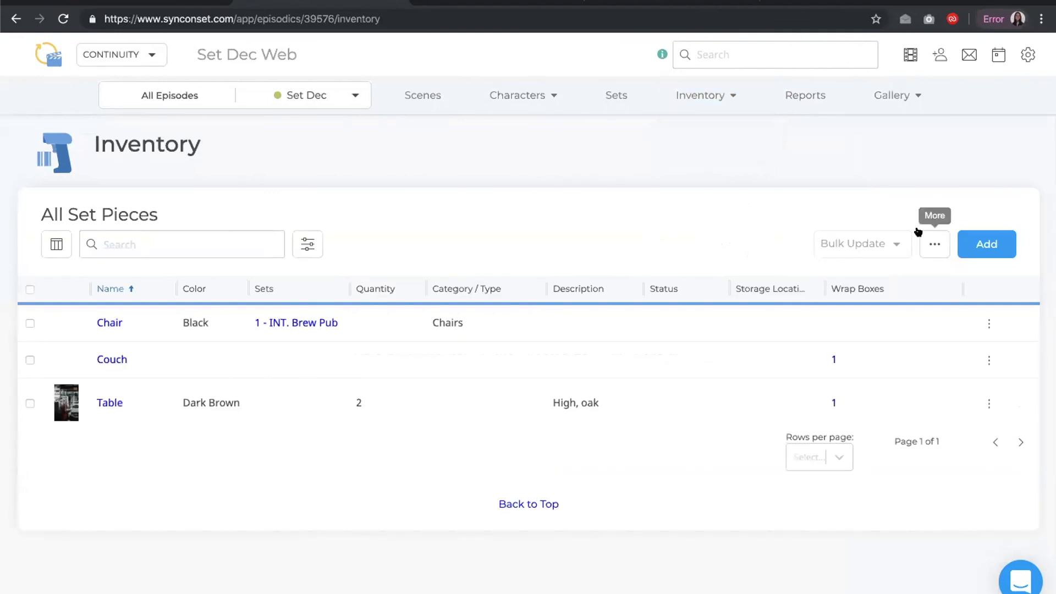
left_click(926, 242)
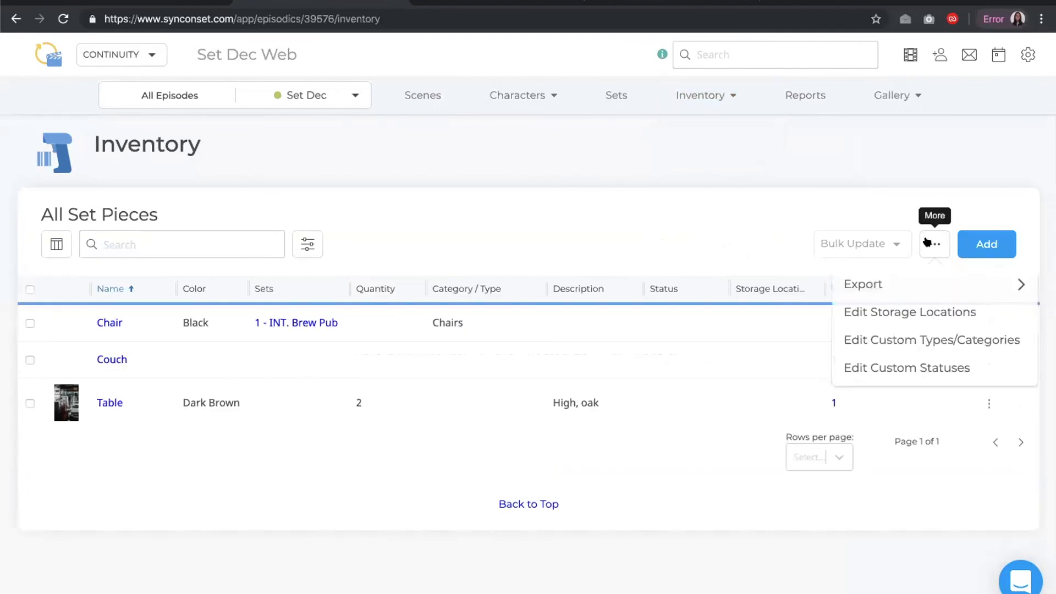
left_click(881, 374)
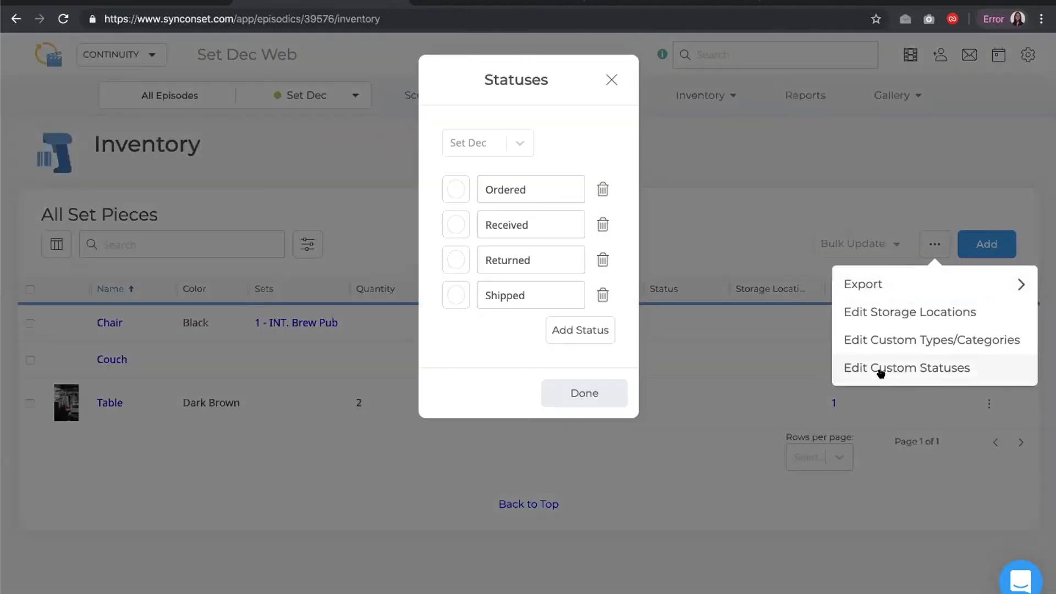
left_click(648, 397)
left_click(934, 243)
left_click(854, 337)
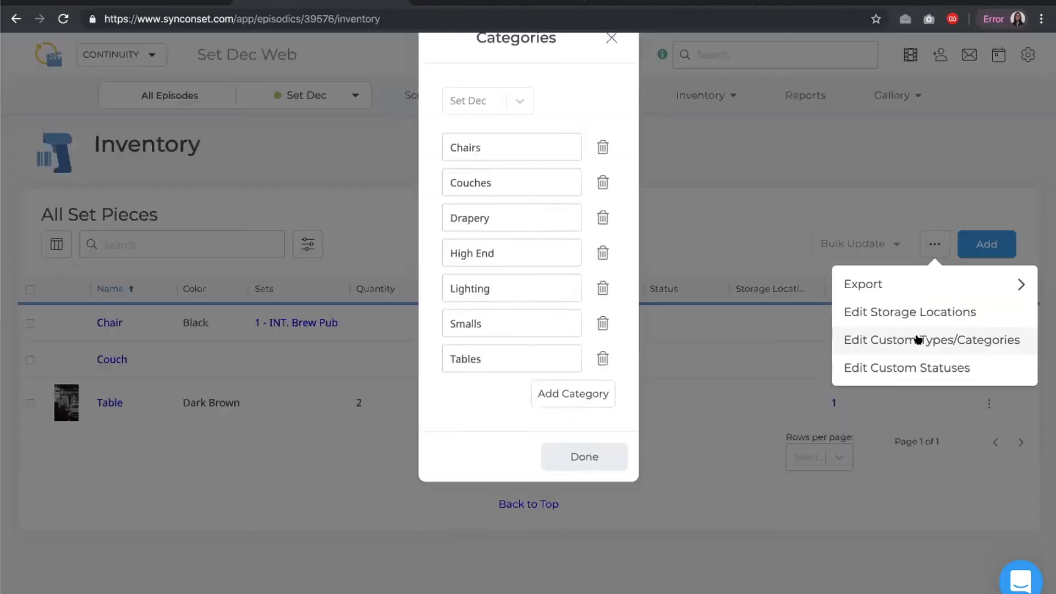
left_click(578, 505)
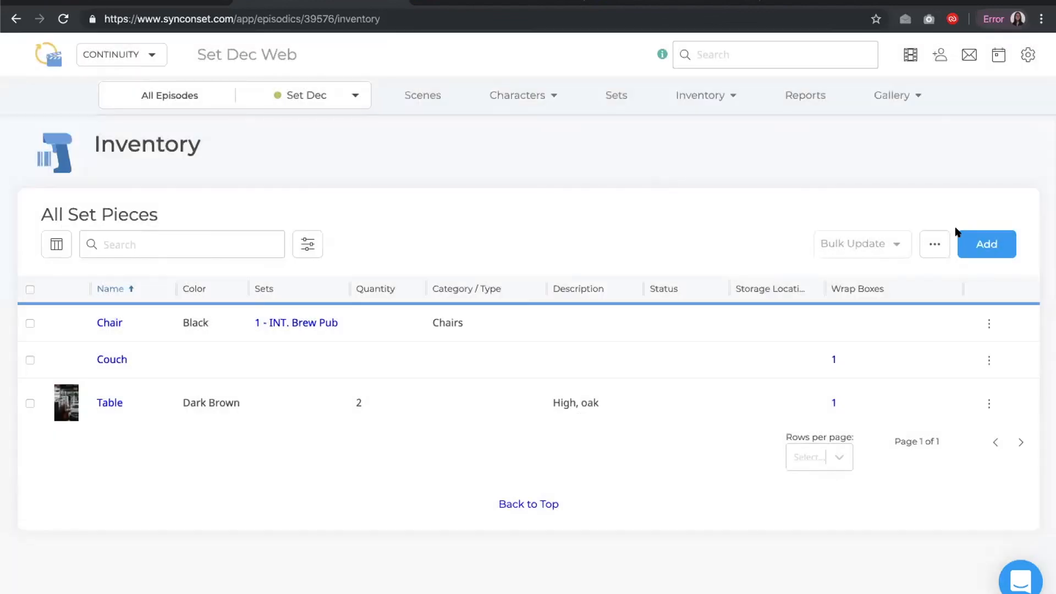
Add a new custom inventory status named Rental
left_click(934, 243)
left_click(881, 369)
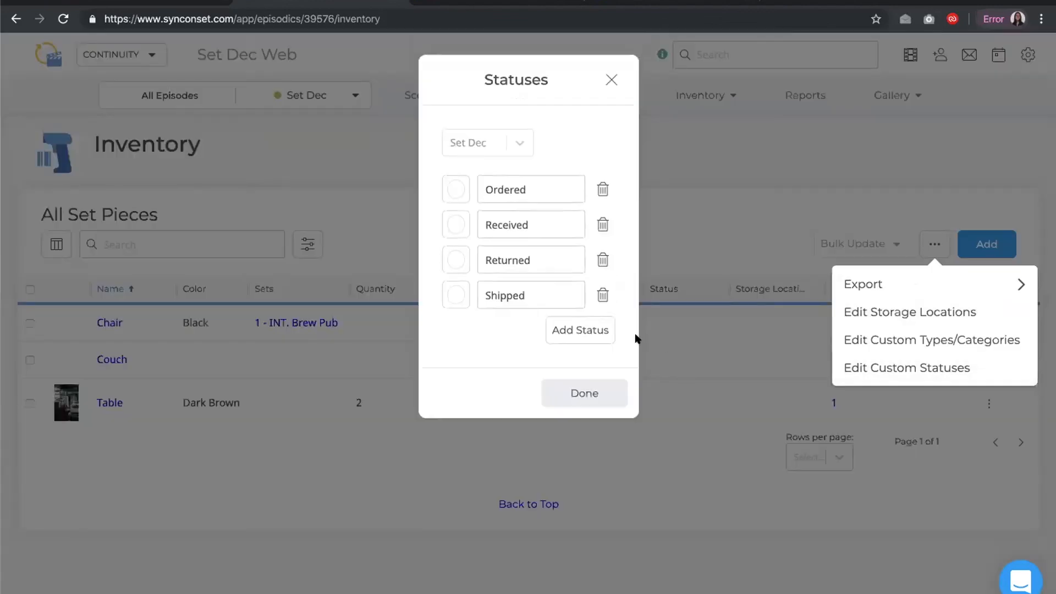
left_click(599, 330)
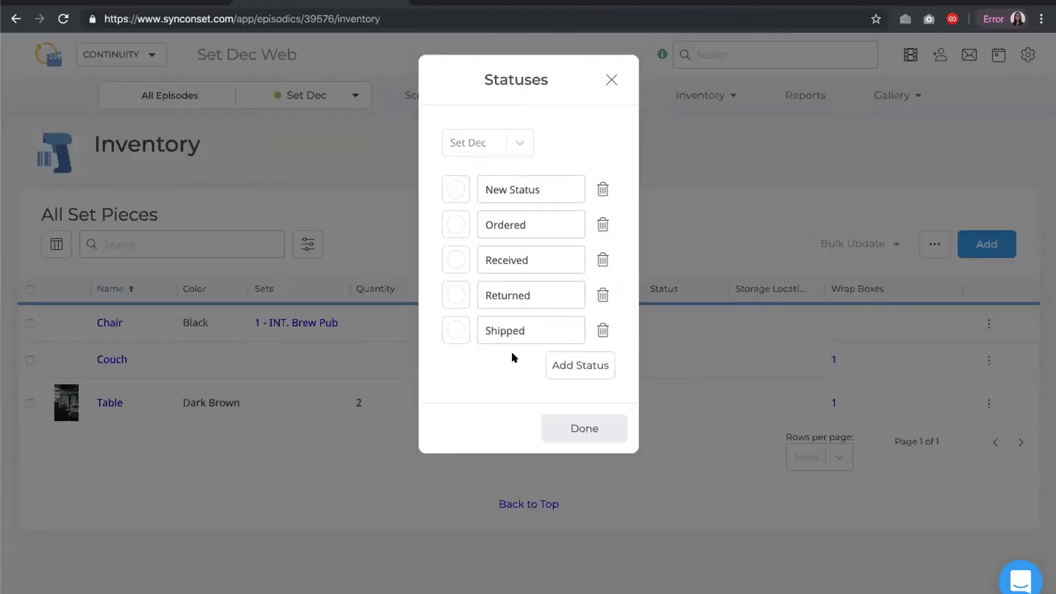
triple_click(554, 185)
type("Ret")
key("BackSpace")
type("ntal")
left_click(575, 428)
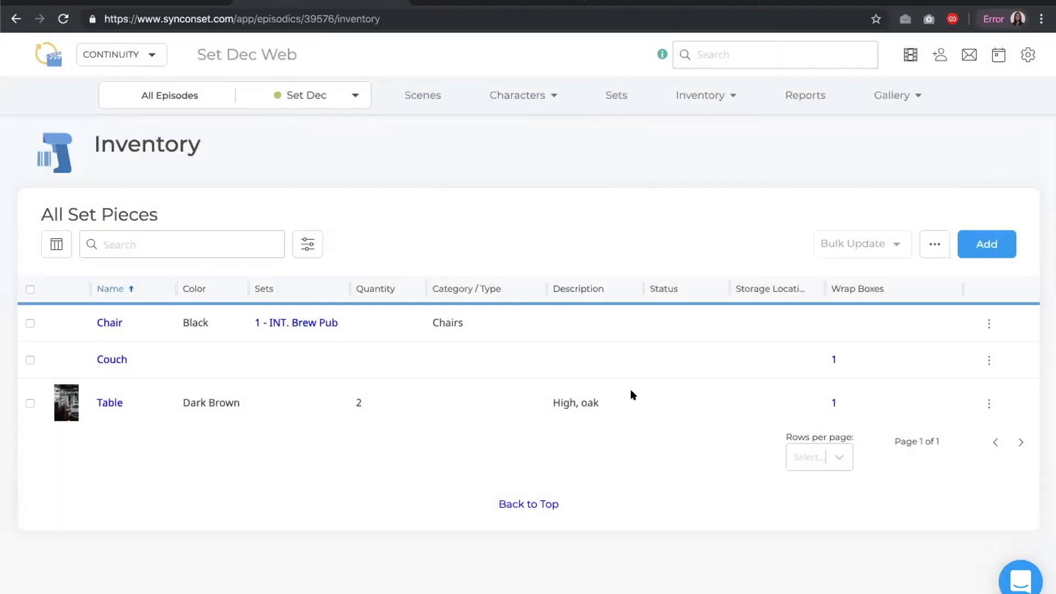
Edit the Couch row inline and set its status to Rental
left_click(988, 359)
left_click(904, 394)
left_click(700, 372)
left_click(697, 462)
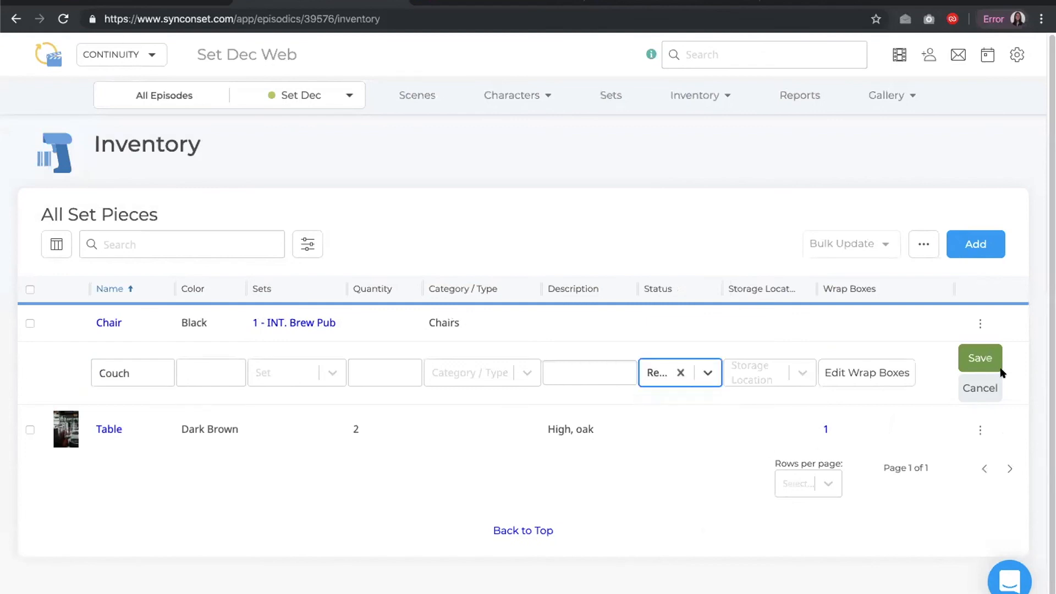
left_click(966, 355)
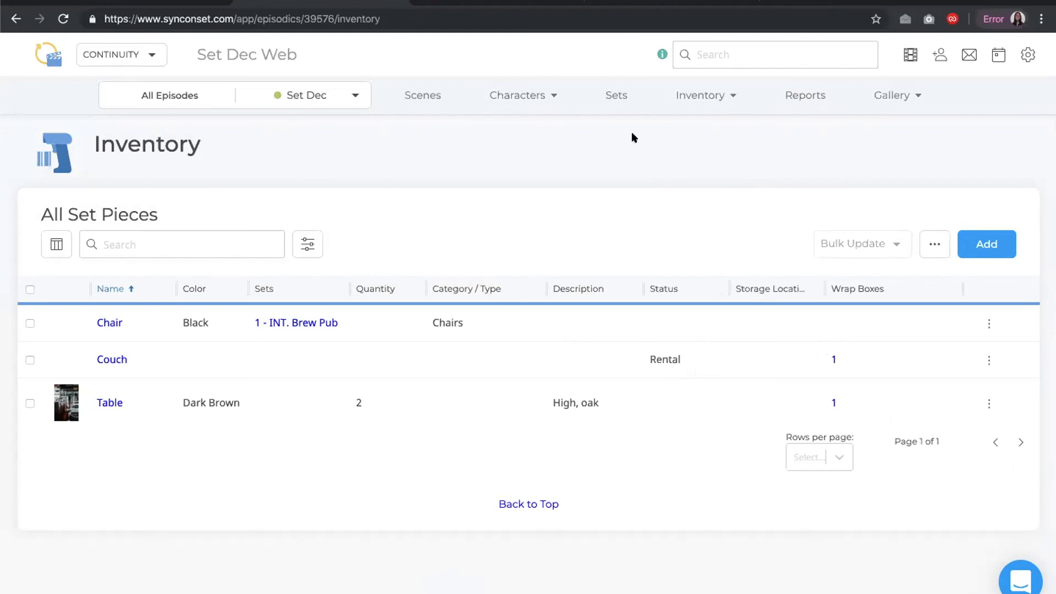
Open Wrap Box 1 from the Wrap boxes list and view its options menu
mouse_move(708, 94)
left_click(696, 131)
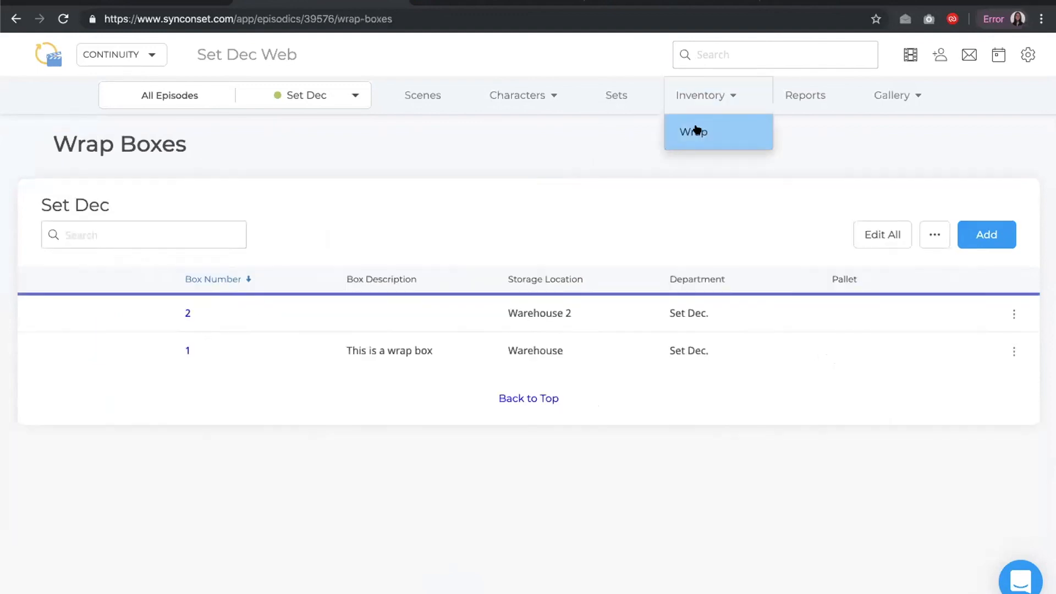
left_click(187, 360)
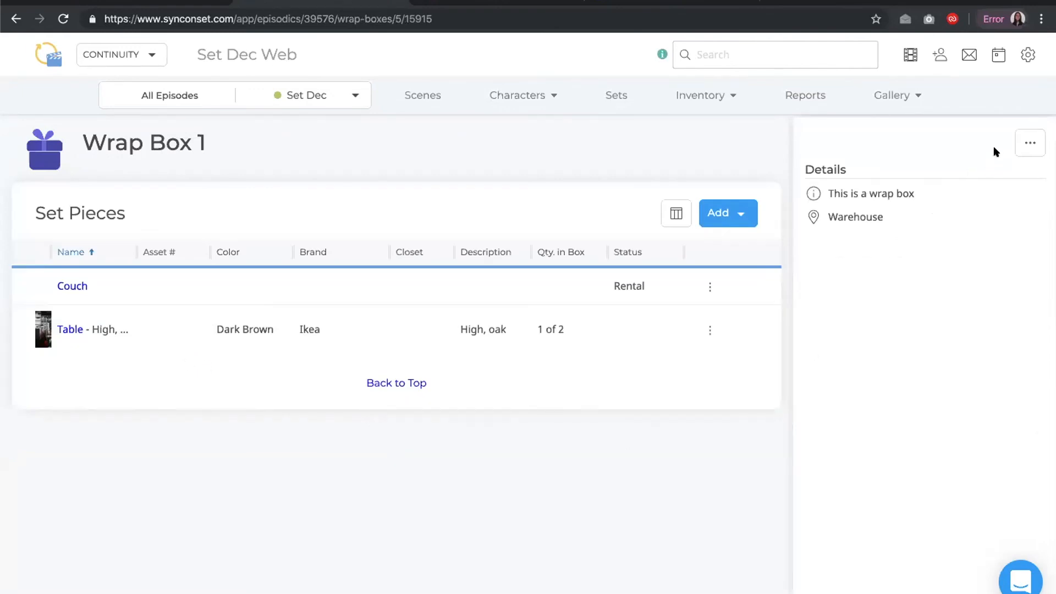
left_click(1023, 143)
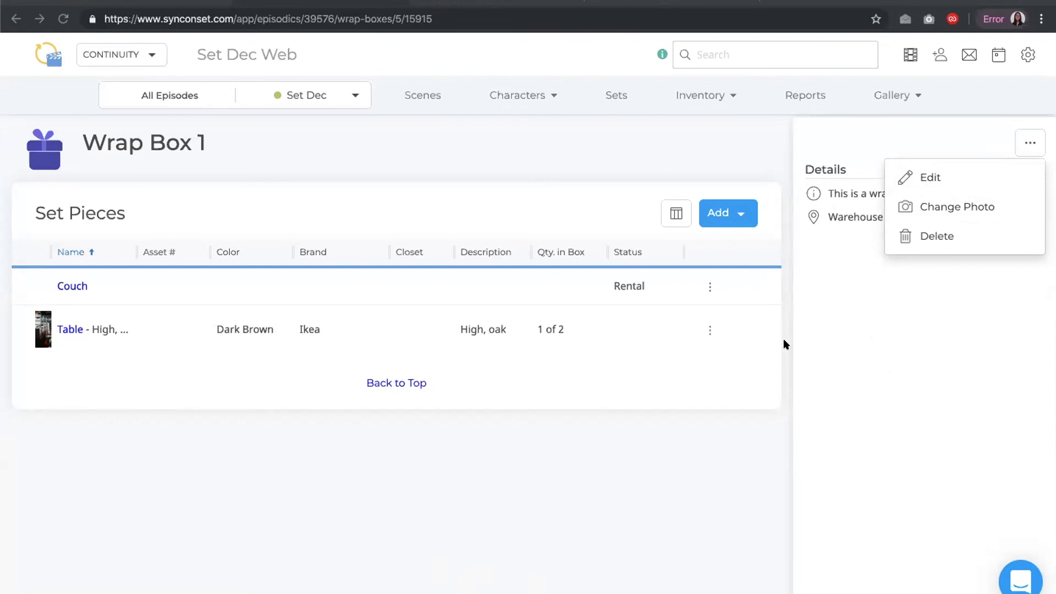
left_click(555, 425)
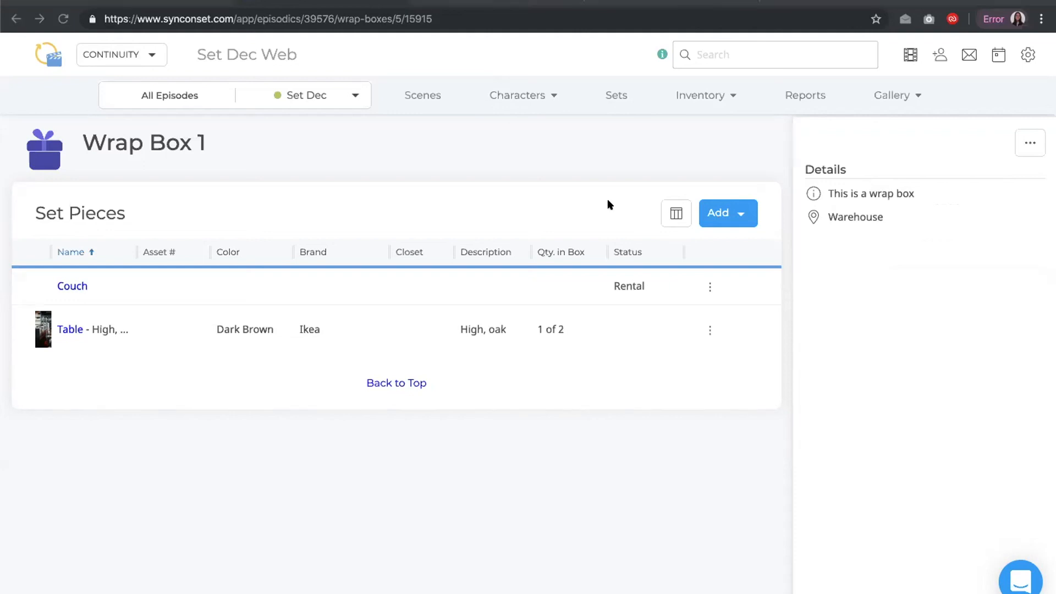
Open the Characters page and scroll through the list of principal characters
left_click(521, 96)
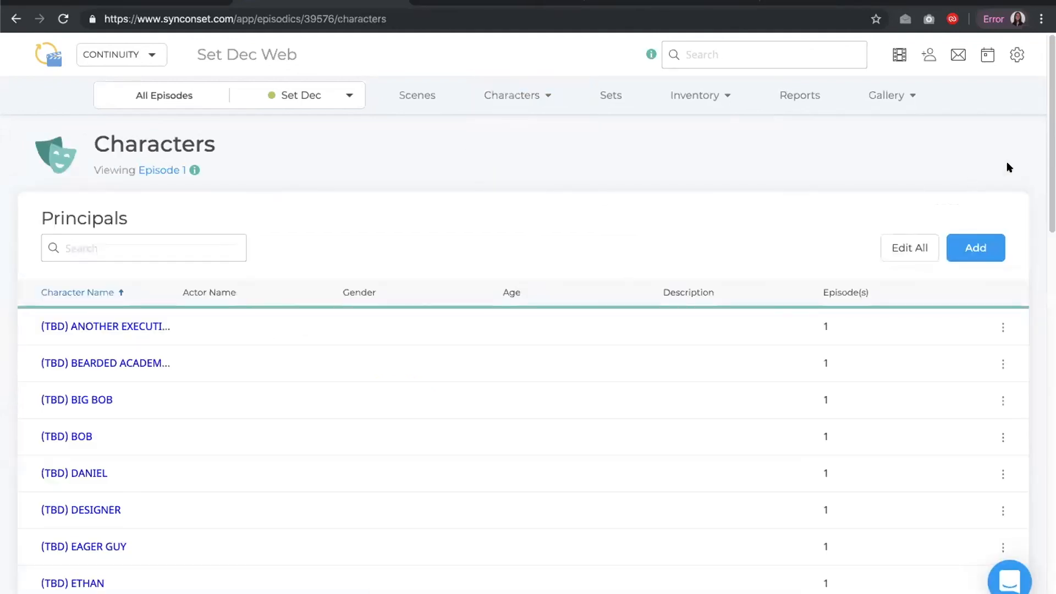
scroll(522, 352, "down", 13)
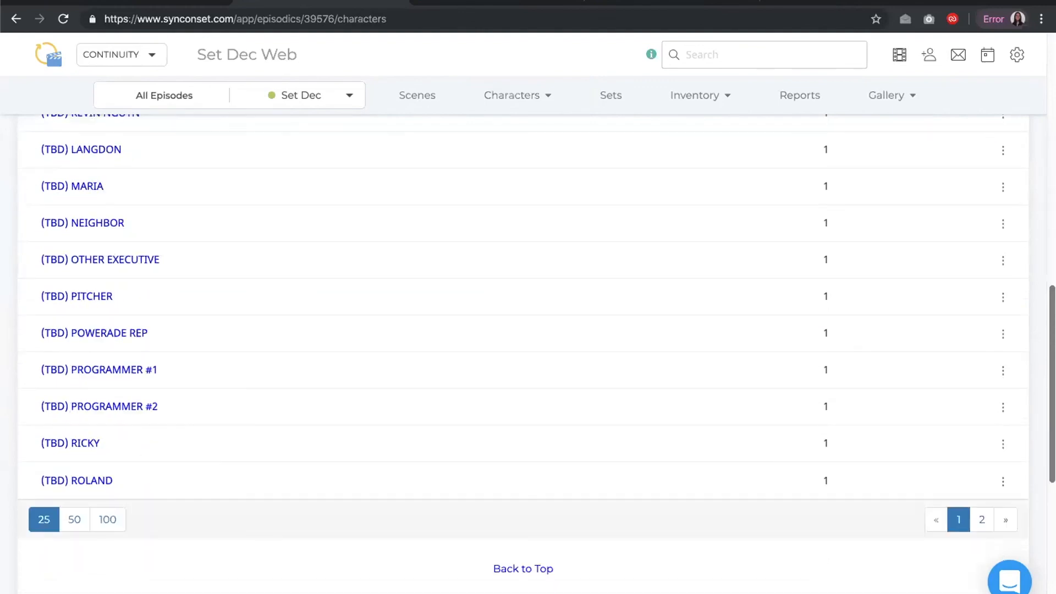
scroll(522, 352, "up", 10)
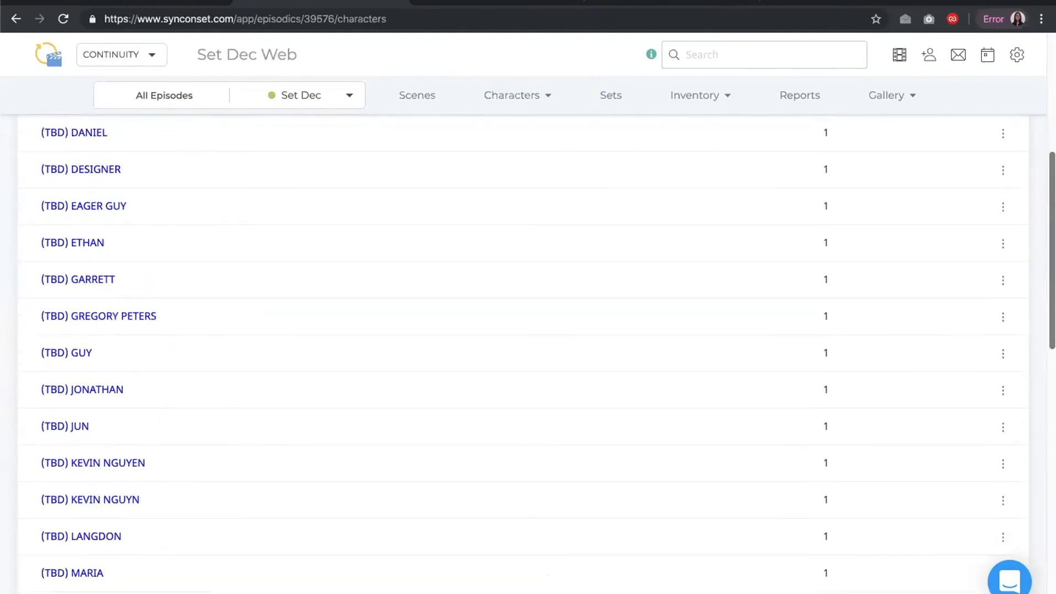
scroll(884, 190, "up", 3)
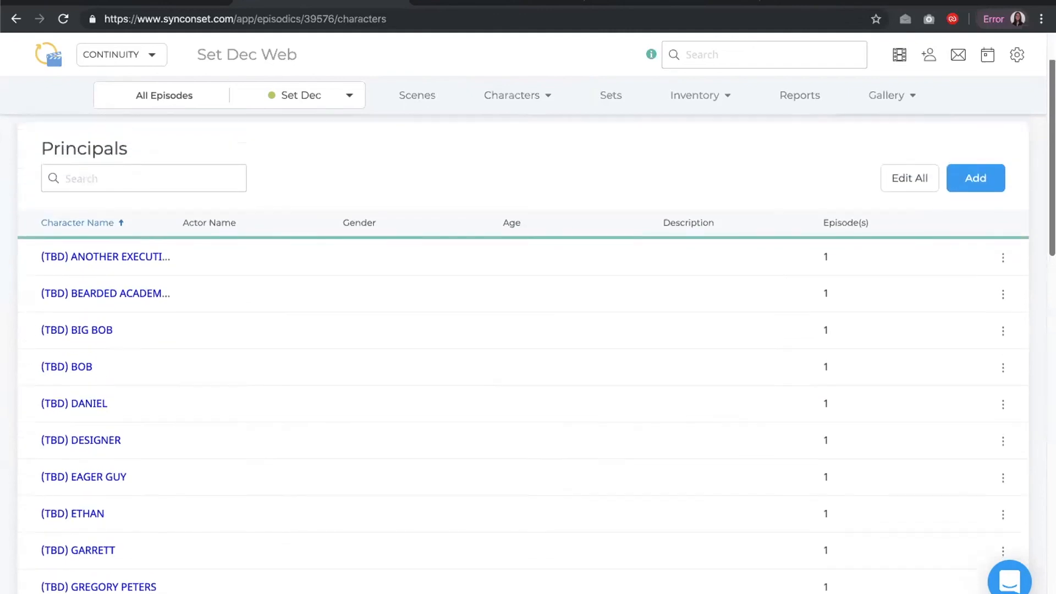
Open Edit All and then the first character's row edit, cancelling both without saving
left_click(894, 187)
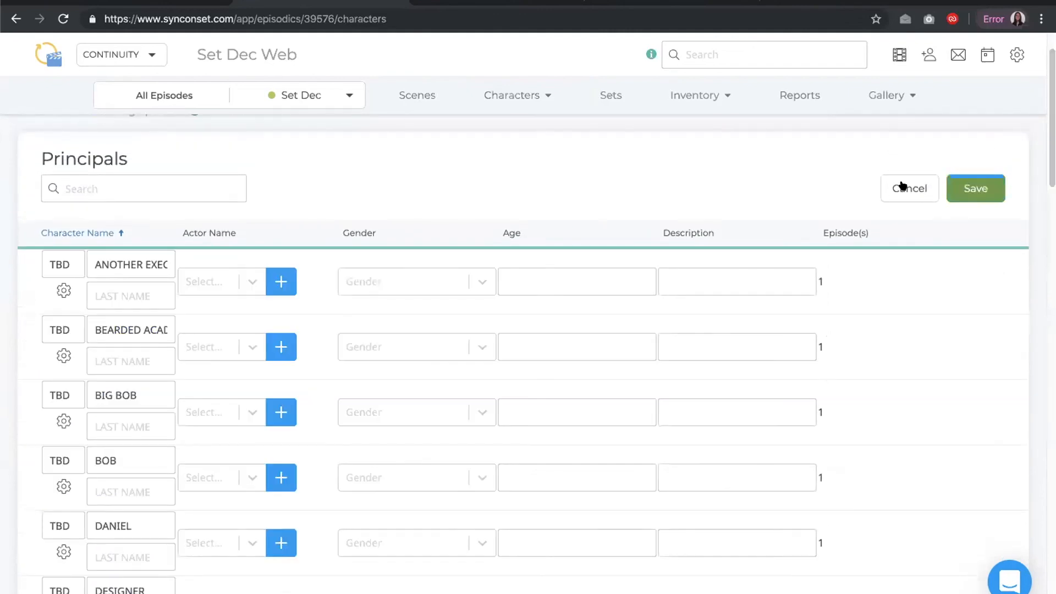
left_click(905, 187)
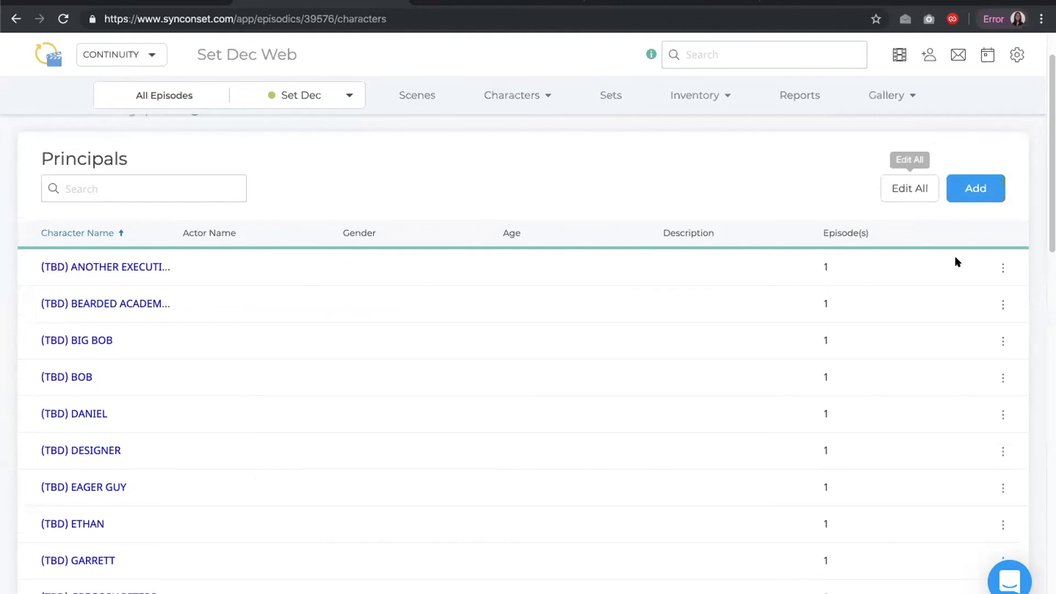
left_click(1001, 268)
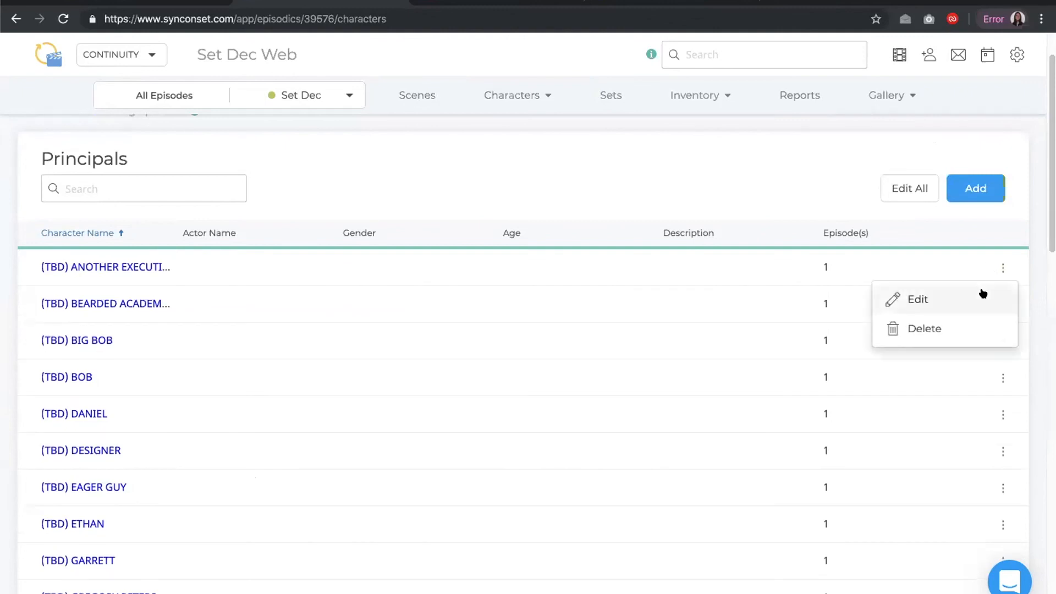
left_click(916, 298)
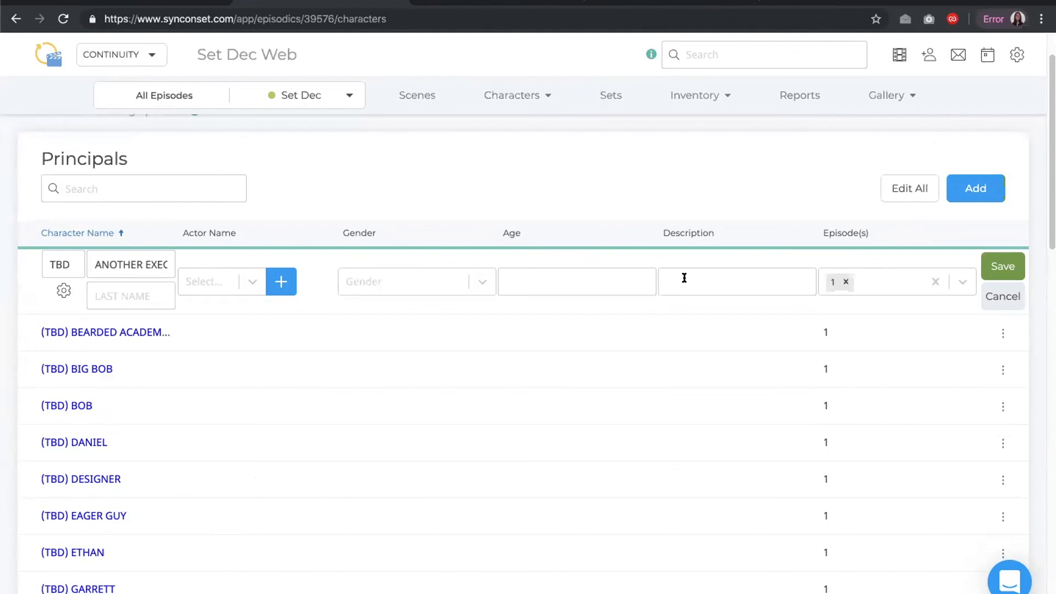
left_click(989, 293)
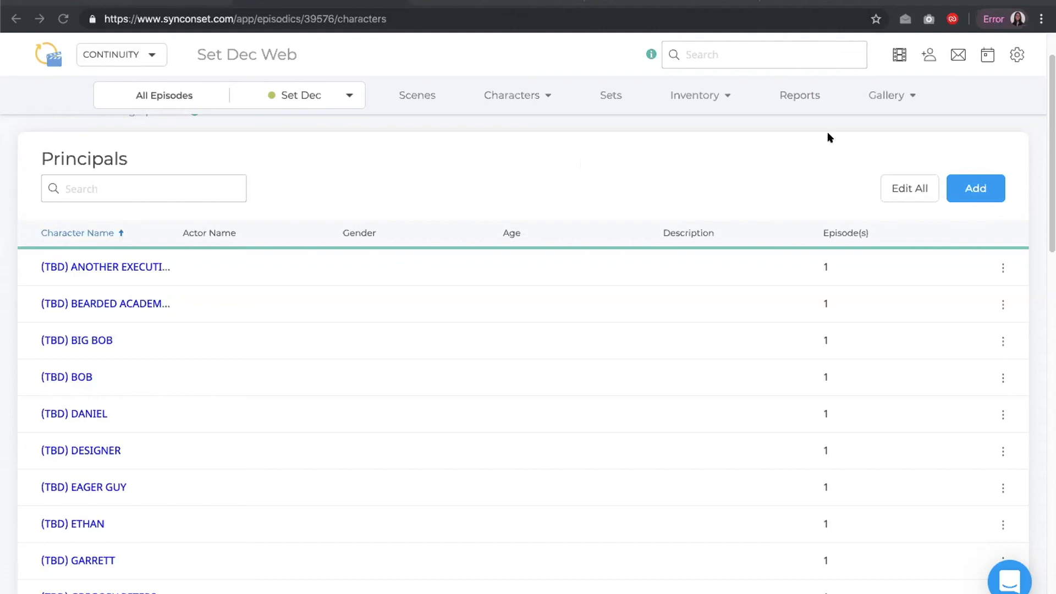
Upload five photos to the Set Dec gallery
left_click(847, 108)
left_click(880, 98)
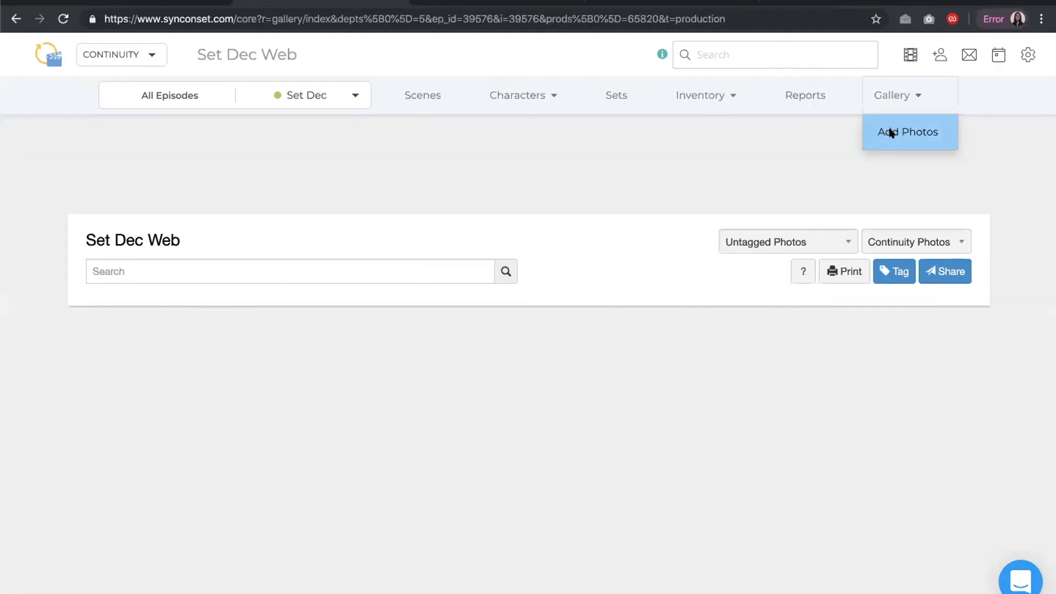
left_click(892, 134)
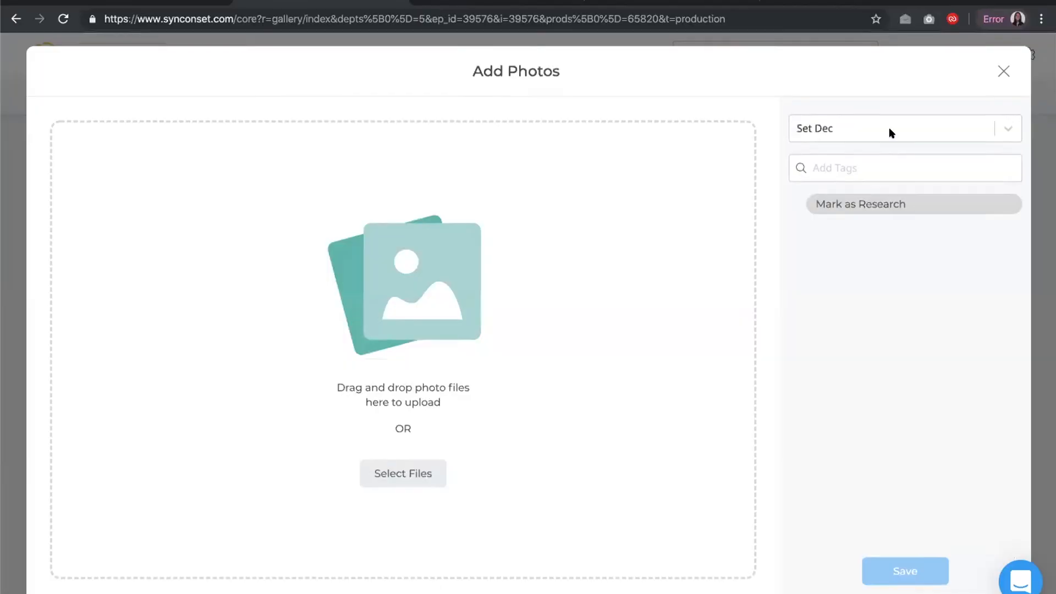
left_click(401, 475)
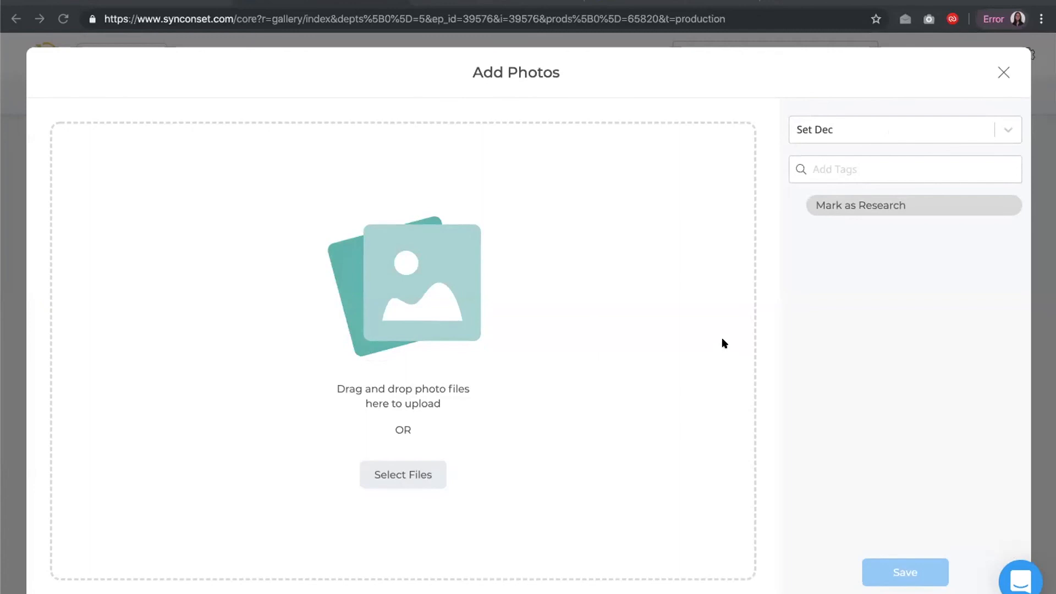
left_click(773, 336)
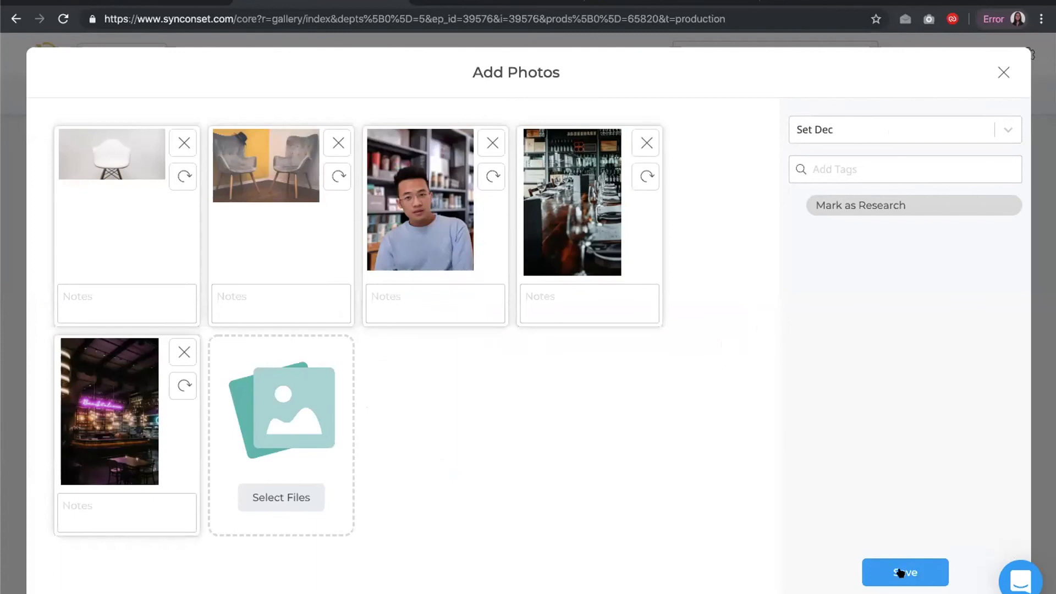
left_click(900, 573)
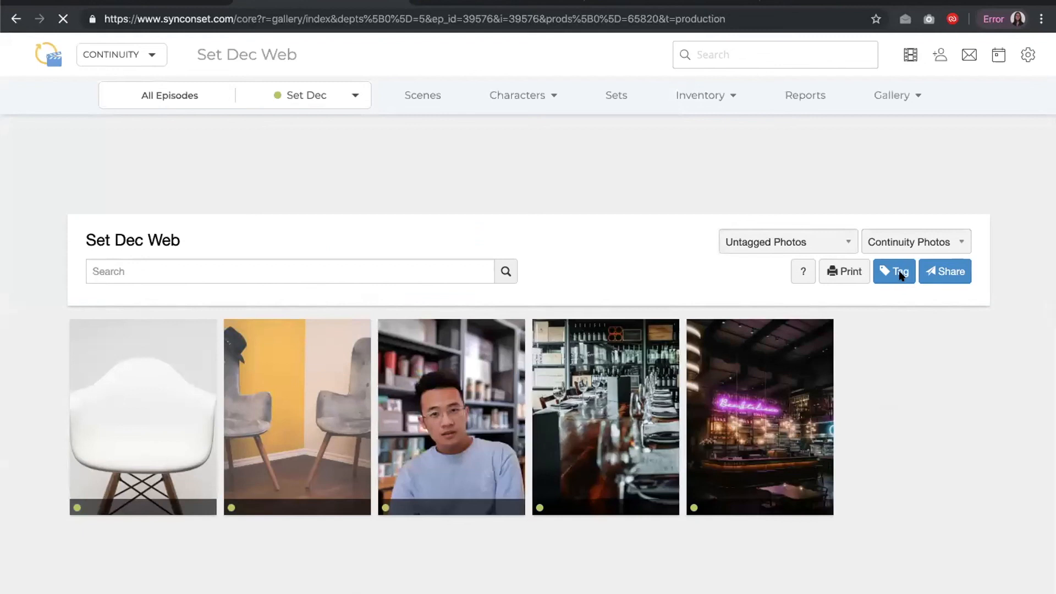
Enter tagging mode and select all five untagged photos
left_click(892, 273)
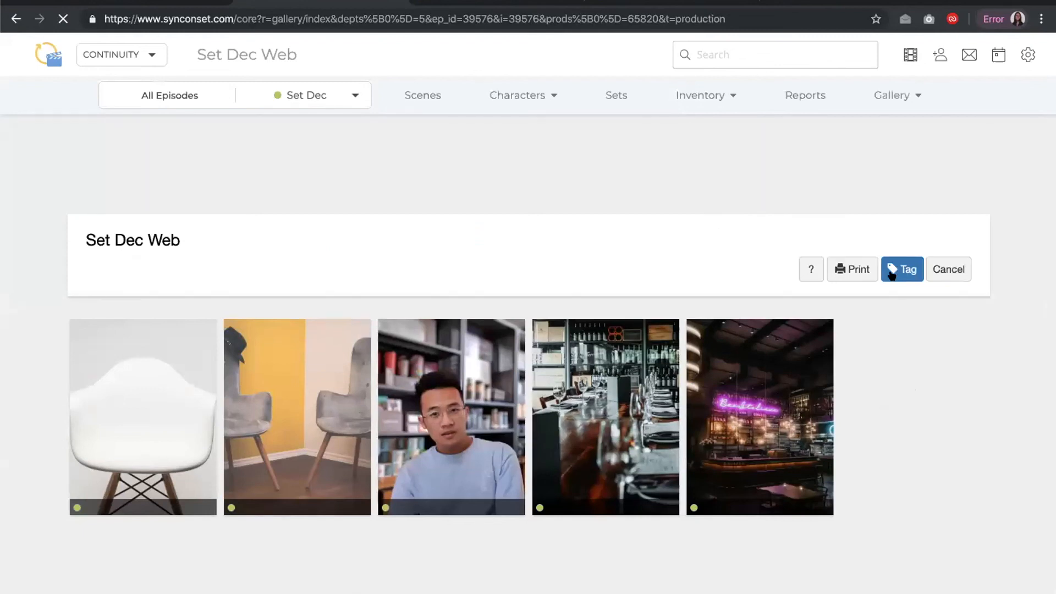
left_click(892, 274)
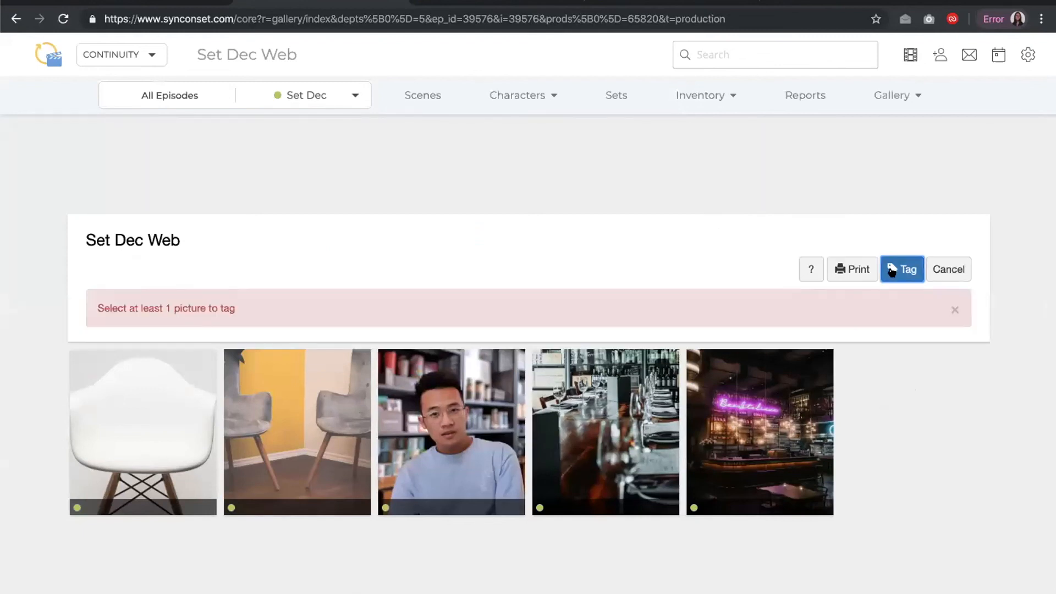
left_click(750, 414)
left_click(602, 399)
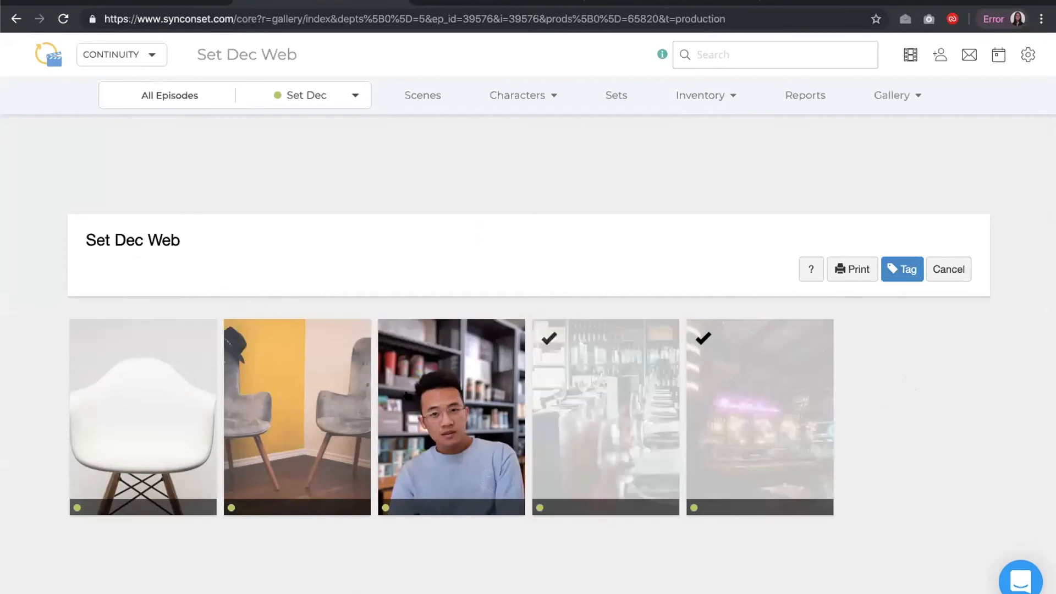
left_click(408, 396)
left_click(286, 411)
left_click(212, 406)
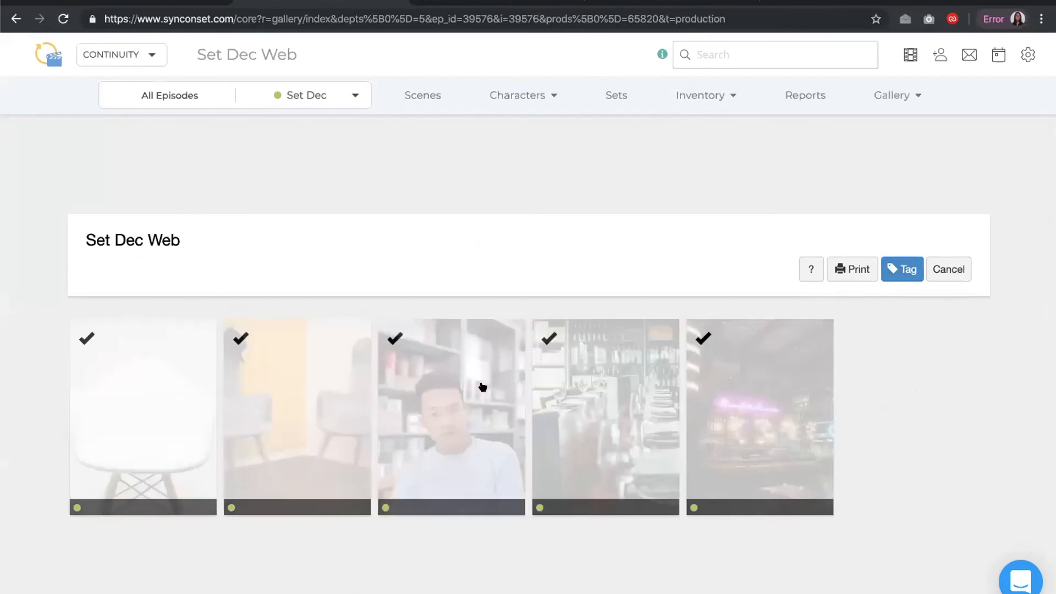
Tag the five selected photos with scene 1.1 - EXT. EAST PALO ALTO
left_click(898, 267)
left_click(500, 200)
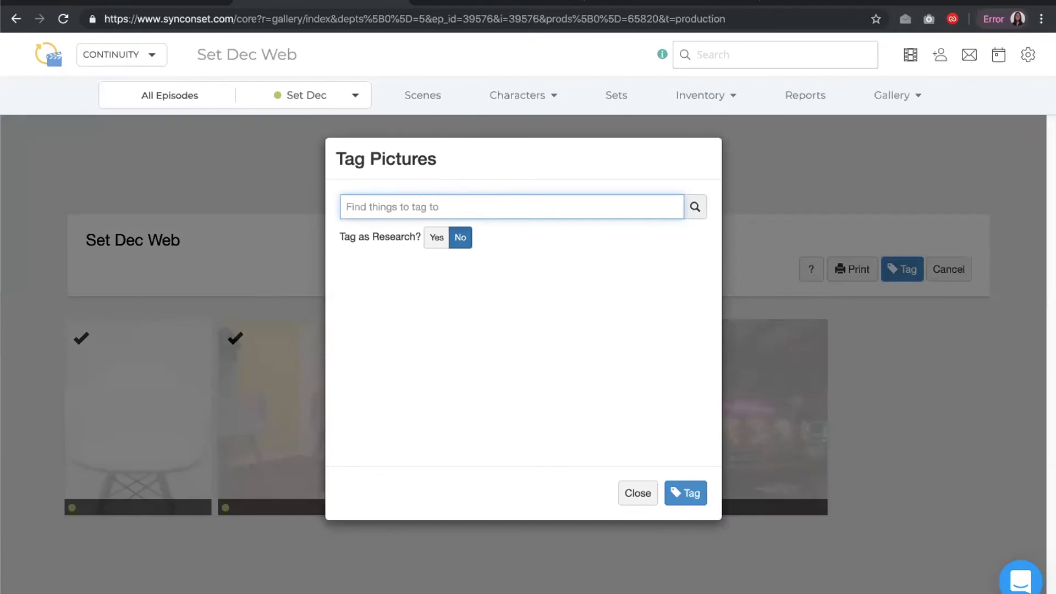
type("1")
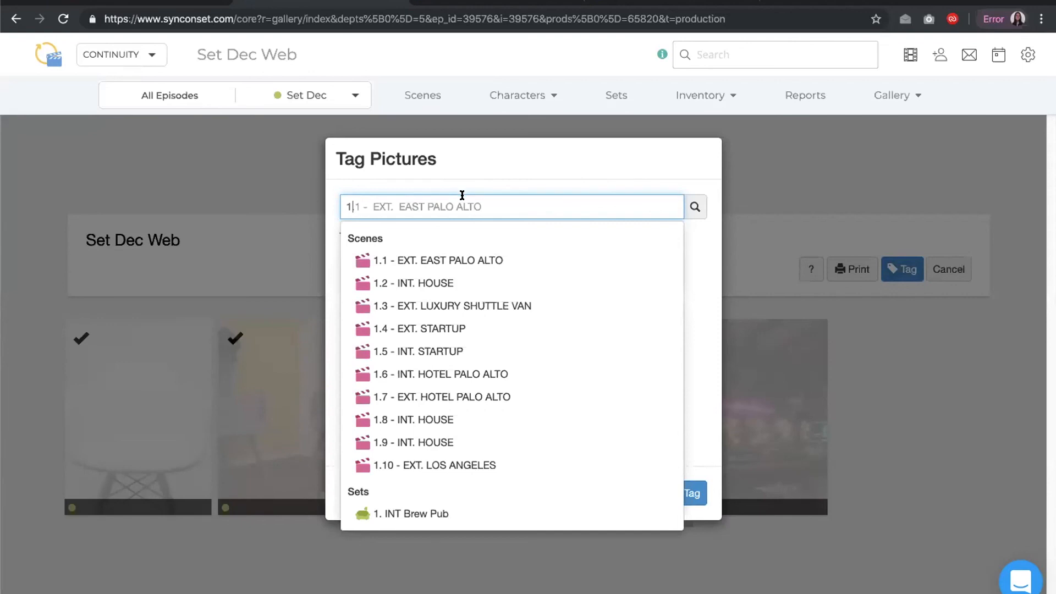
left_click(481, 174)
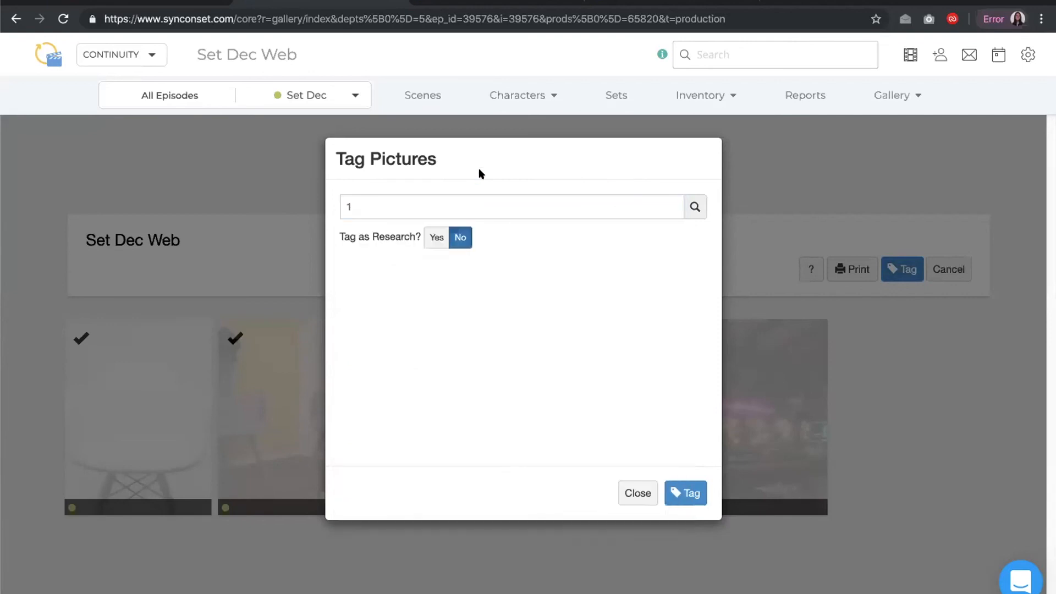
left_click(474, 203)
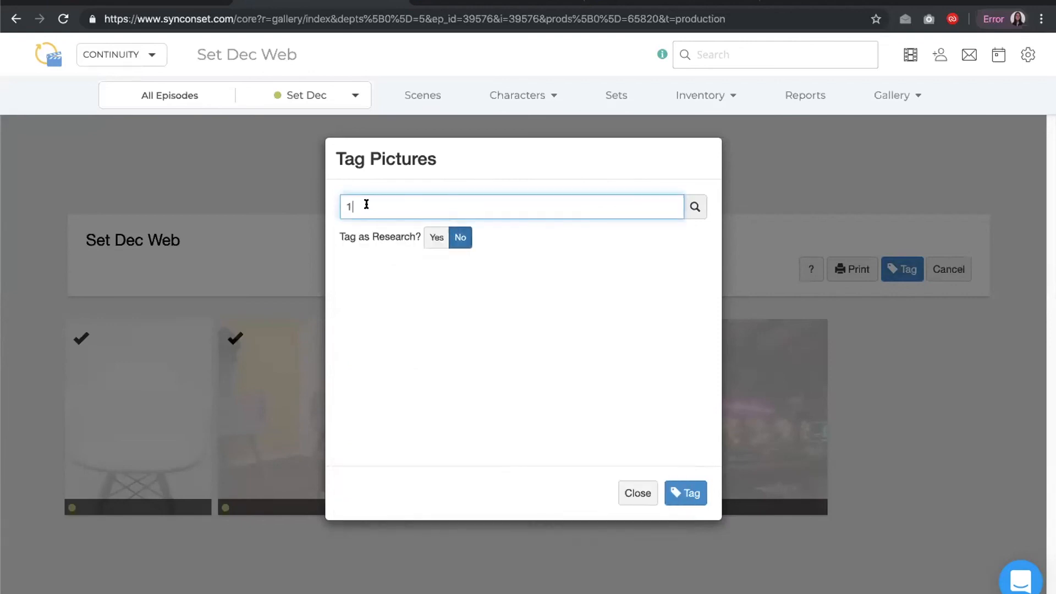
key("BackSpace")
type("1")
left_click(387, 261)
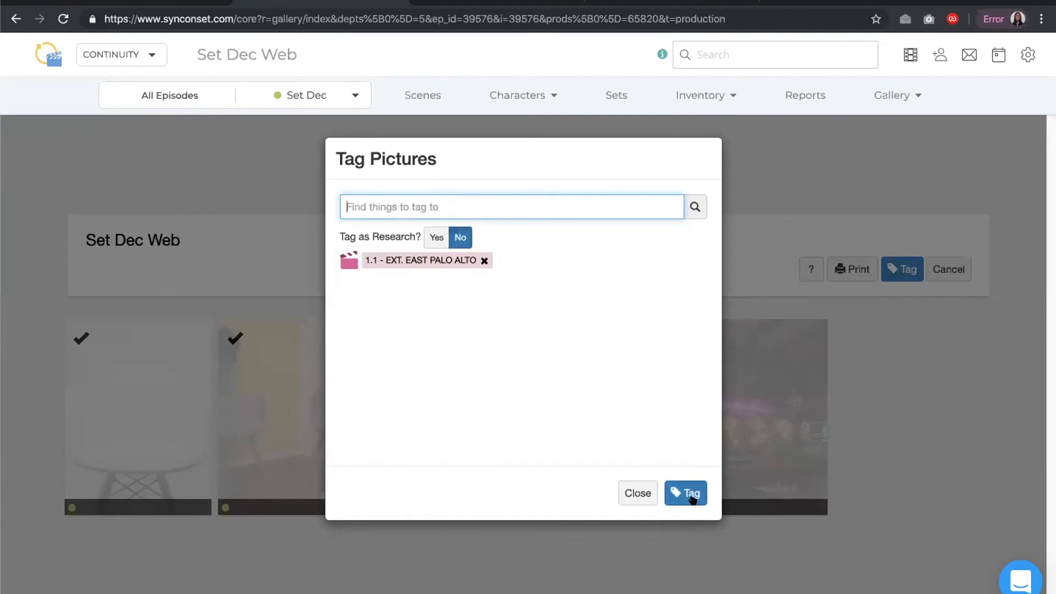
left_click(691, 493)
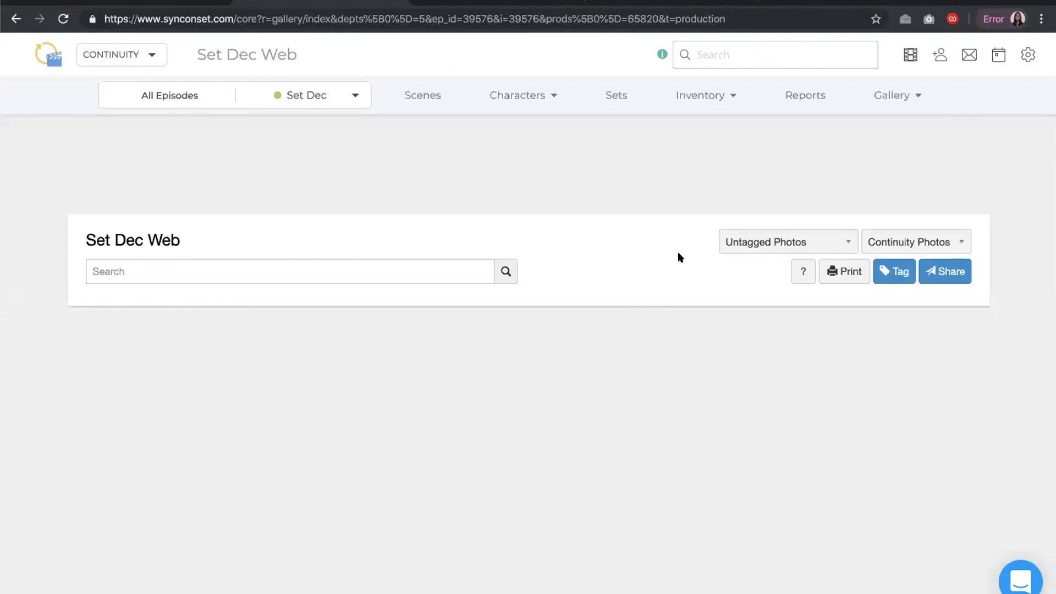
Switch the gallery view to All Photos by Scene
left_click(733, 241)
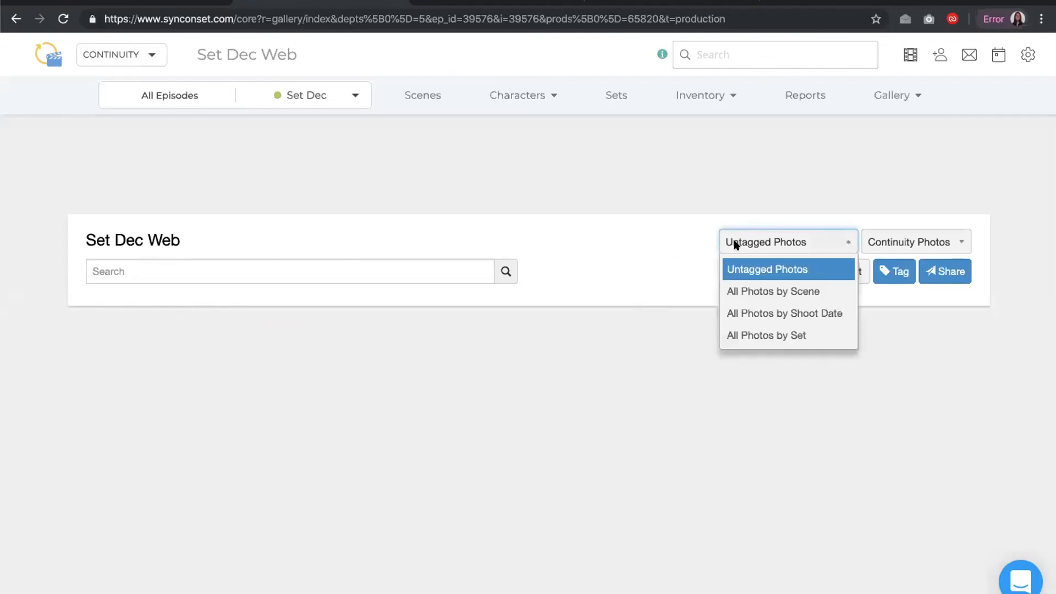
left_click(743, 290)
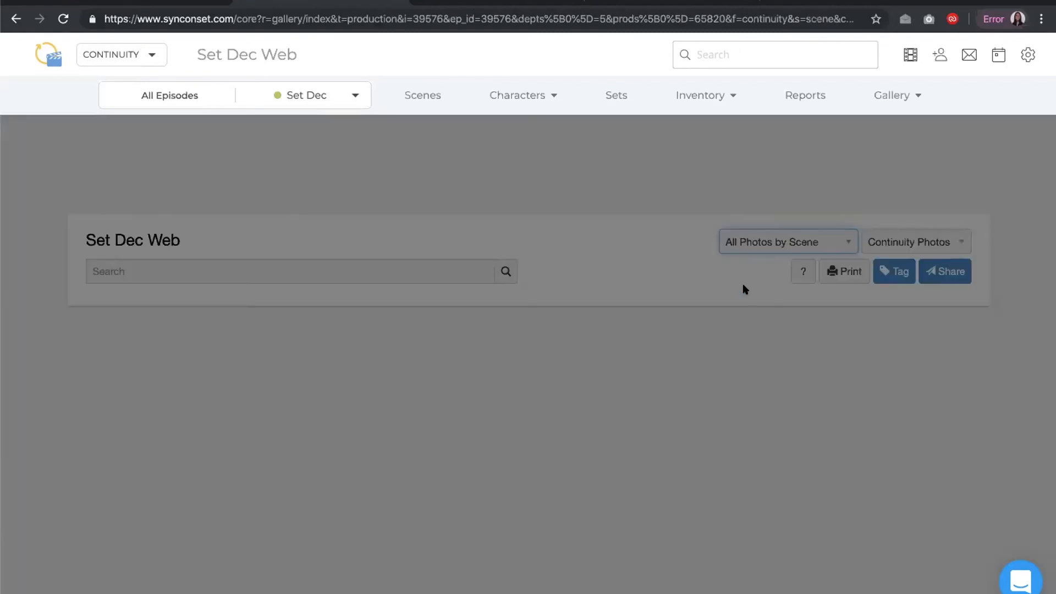